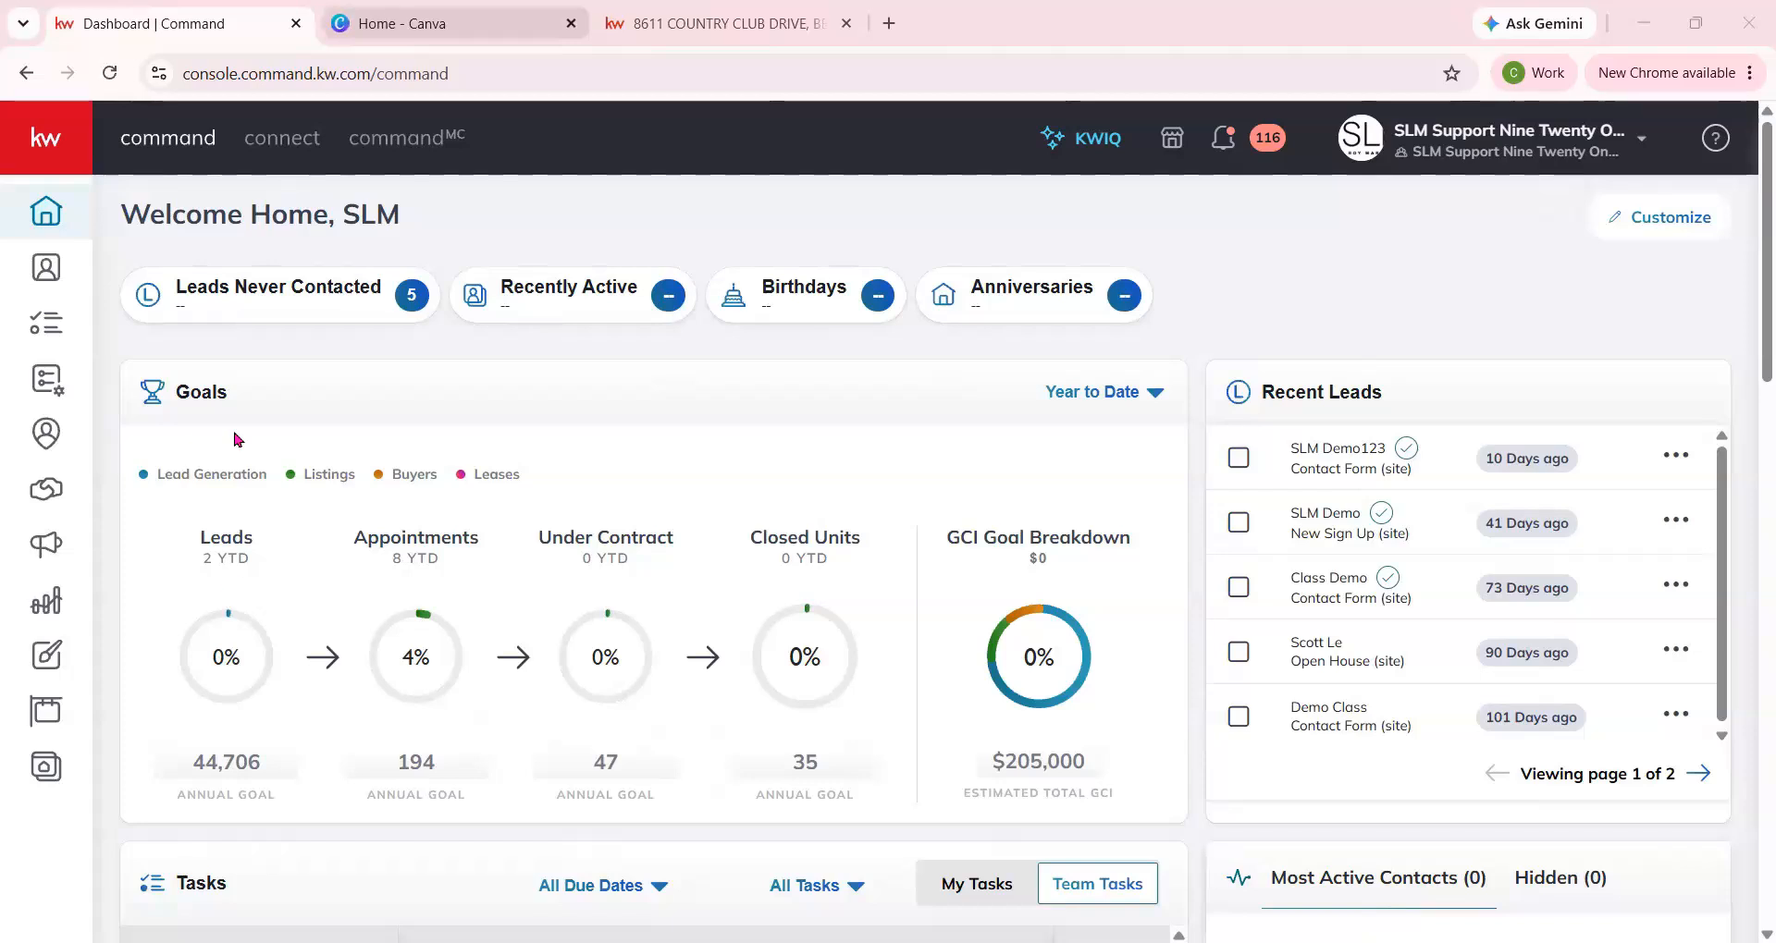
Switch to the Canva browser tab and enter the address canva.kw.com.
key("ctrl+Tab")
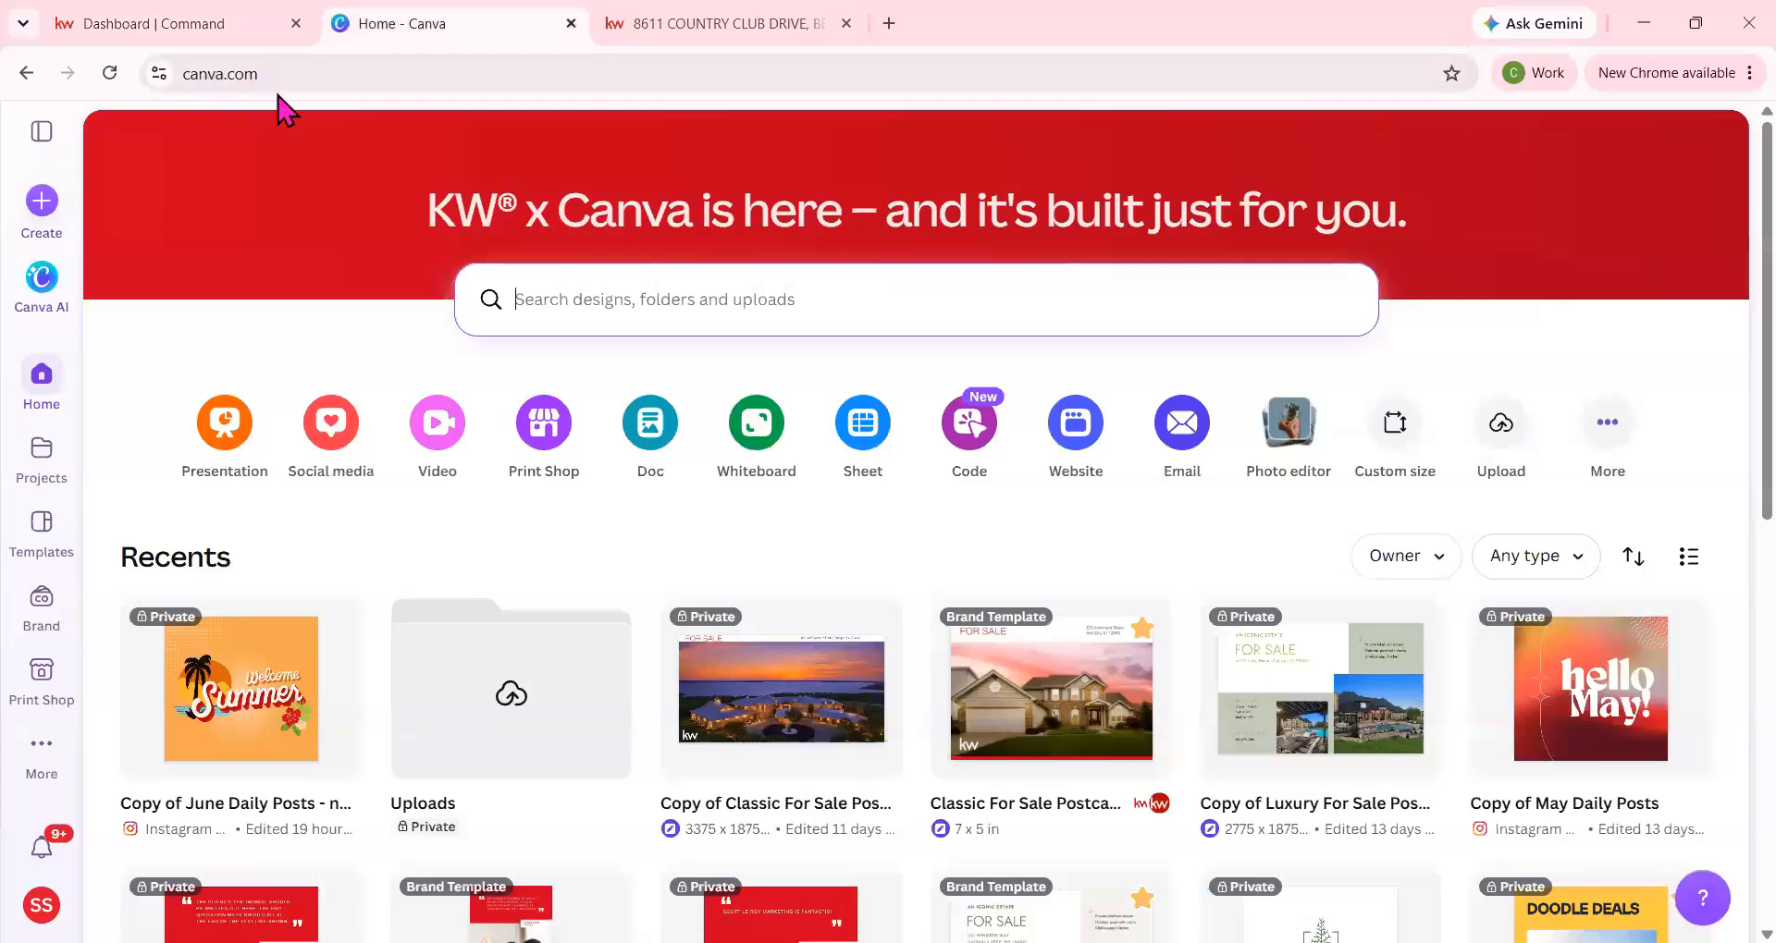
left_click(316, 60)
type("ca")
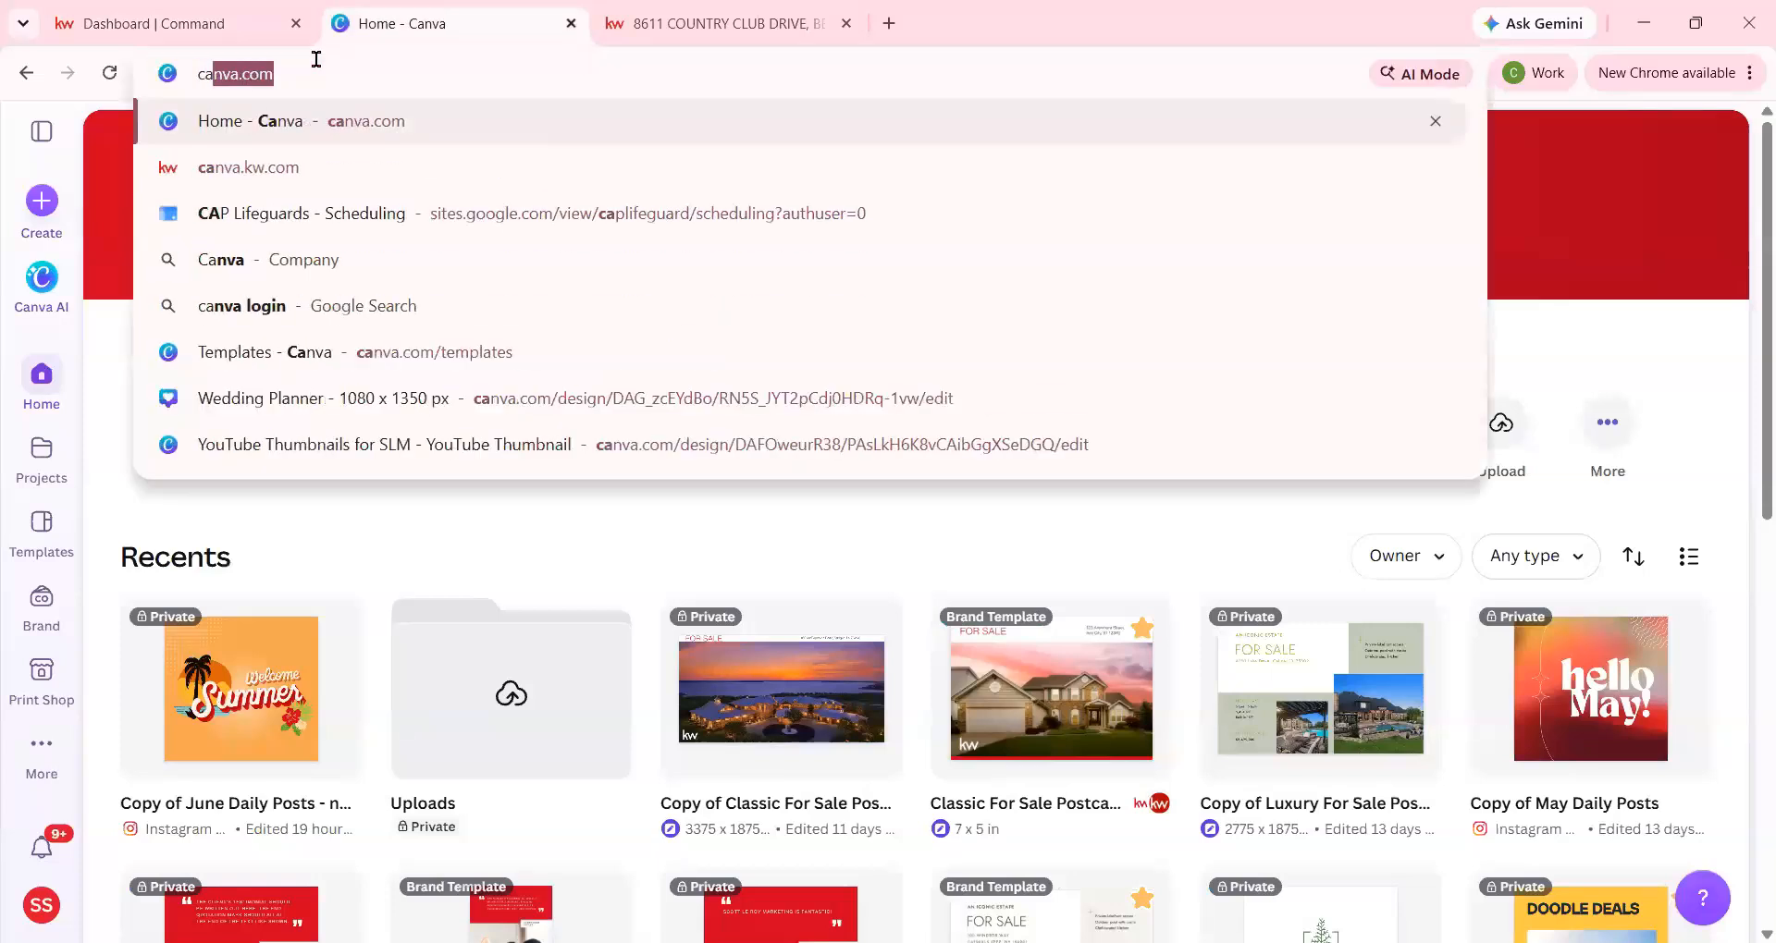
type("nva.kw")
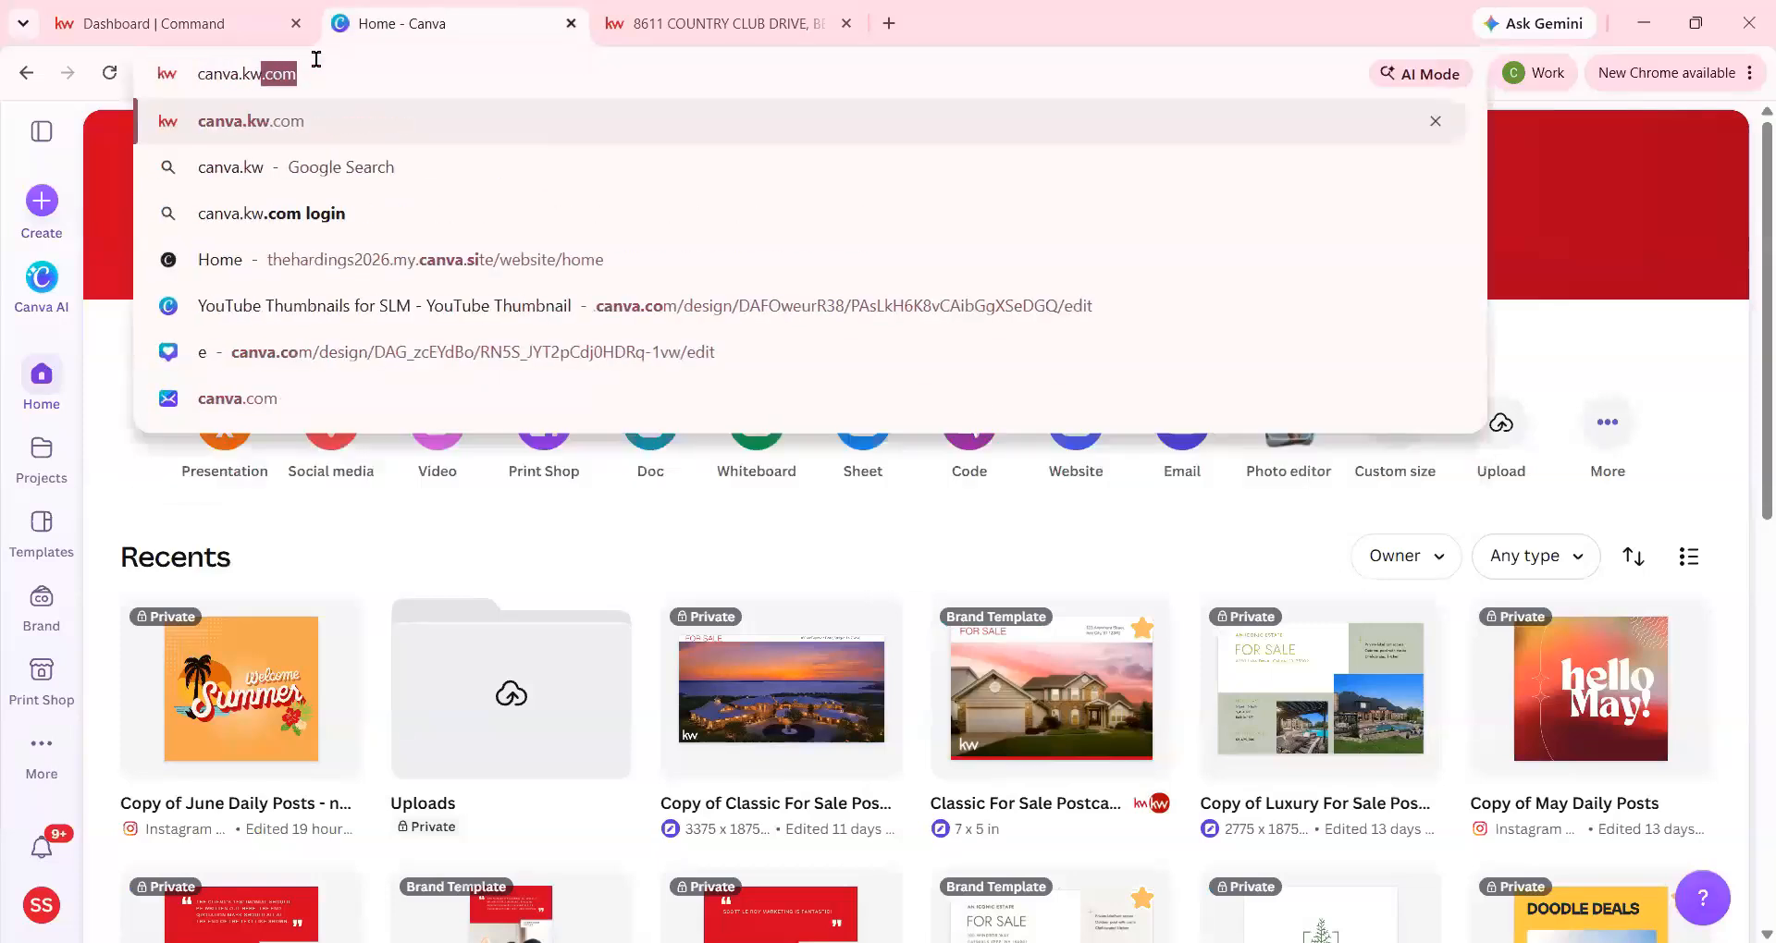
type(".com")
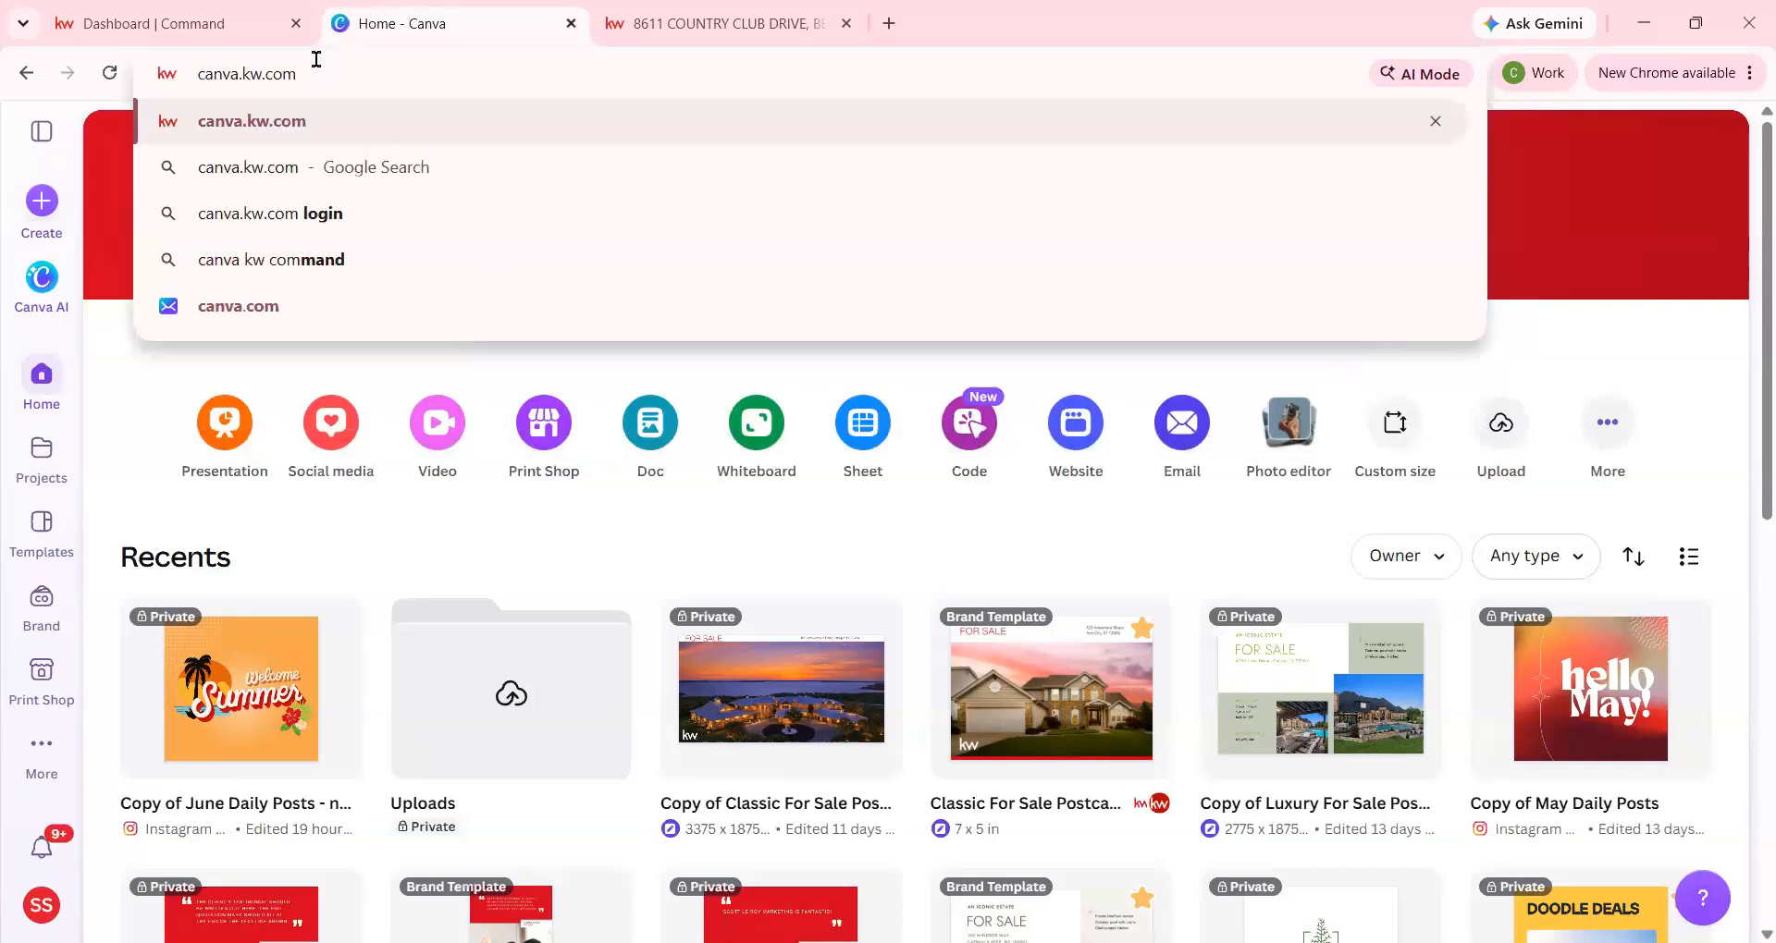
left_click(675, 559)
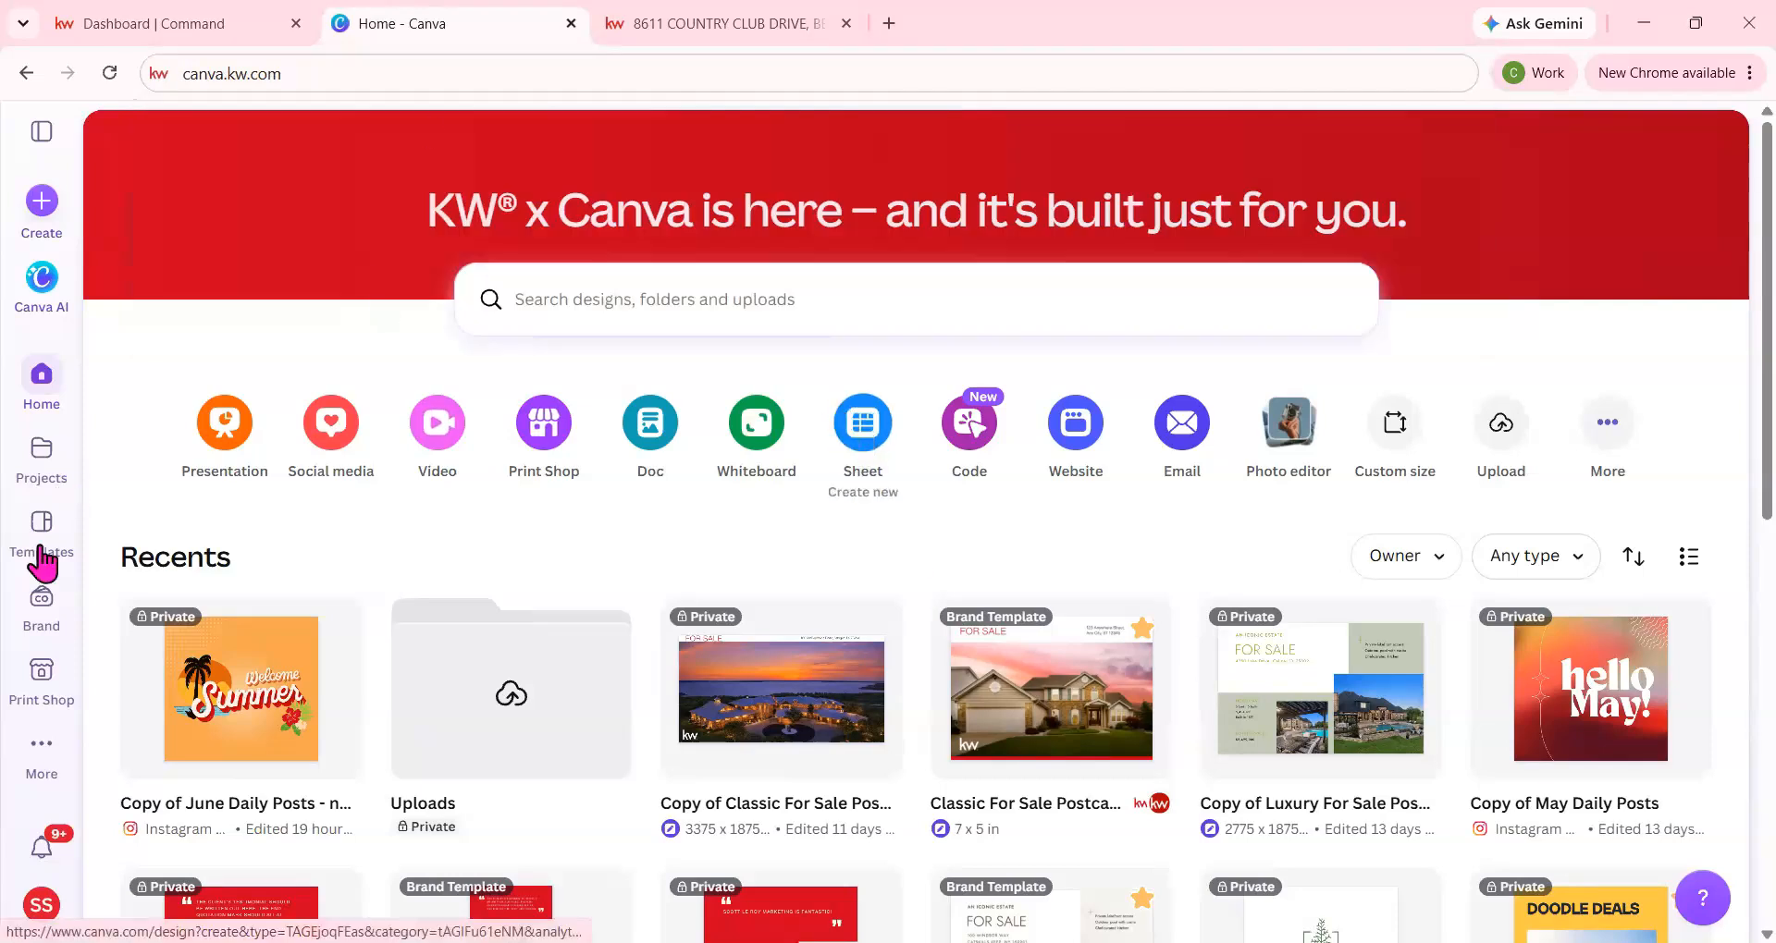
Open the Brand Templates collection and browse through the available templates.
left_click(41, 603)
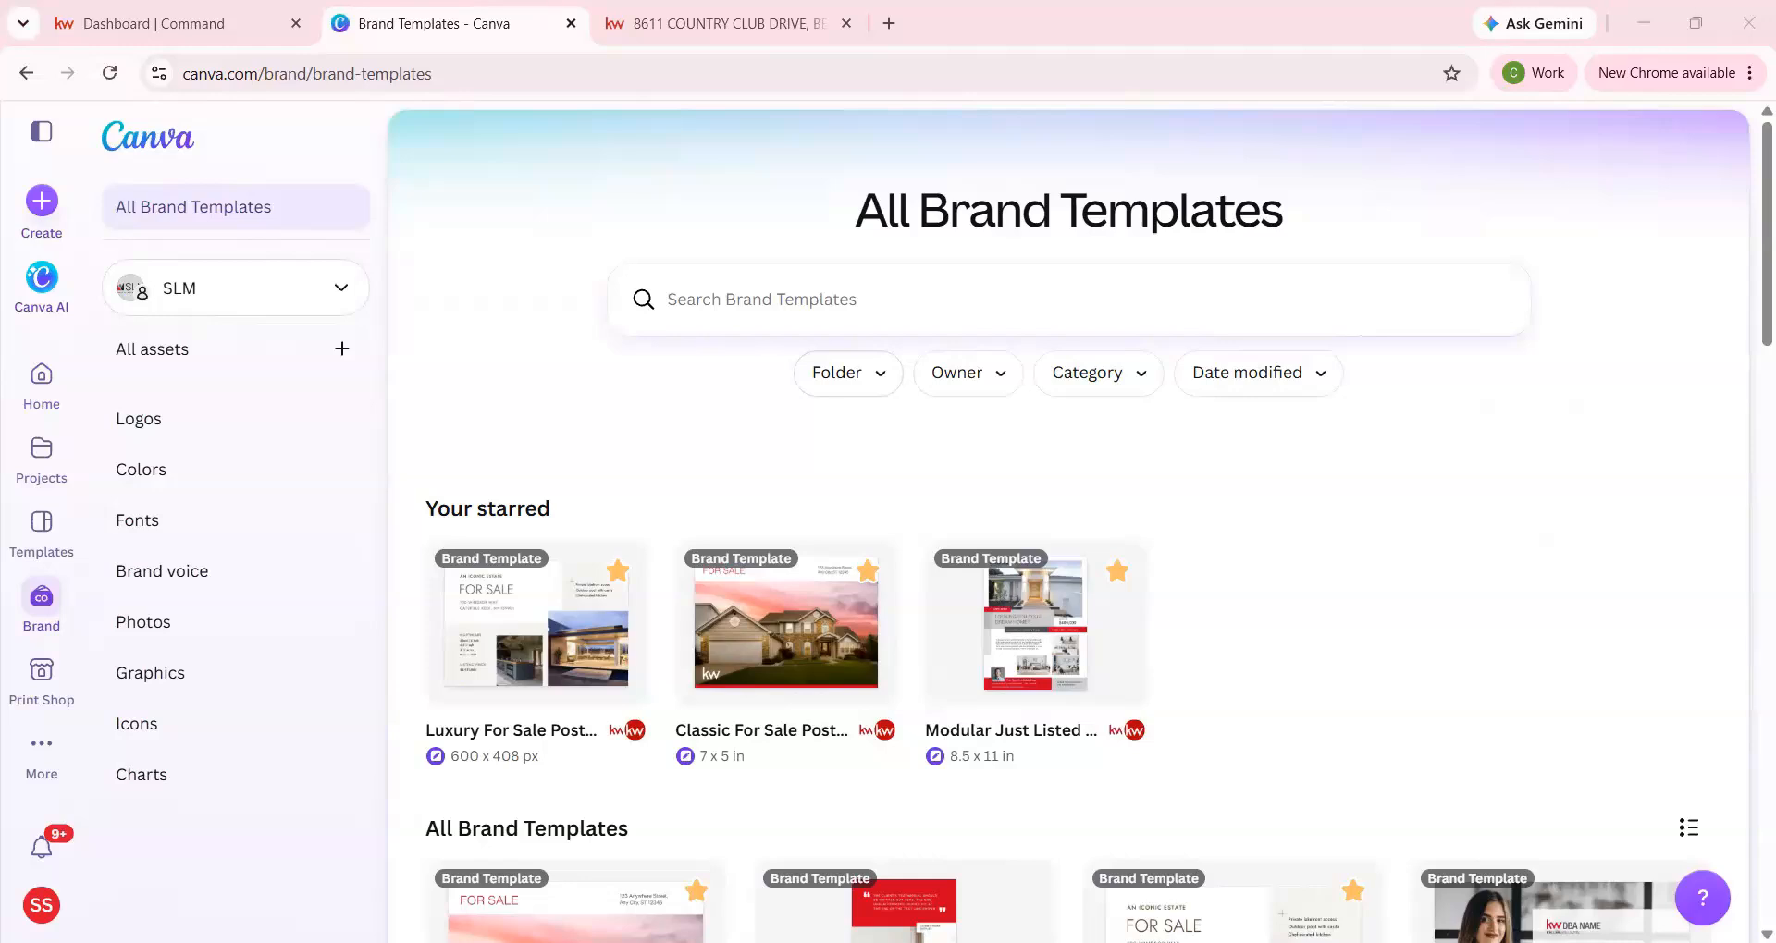
scroll(1160, 692, "down", 2)
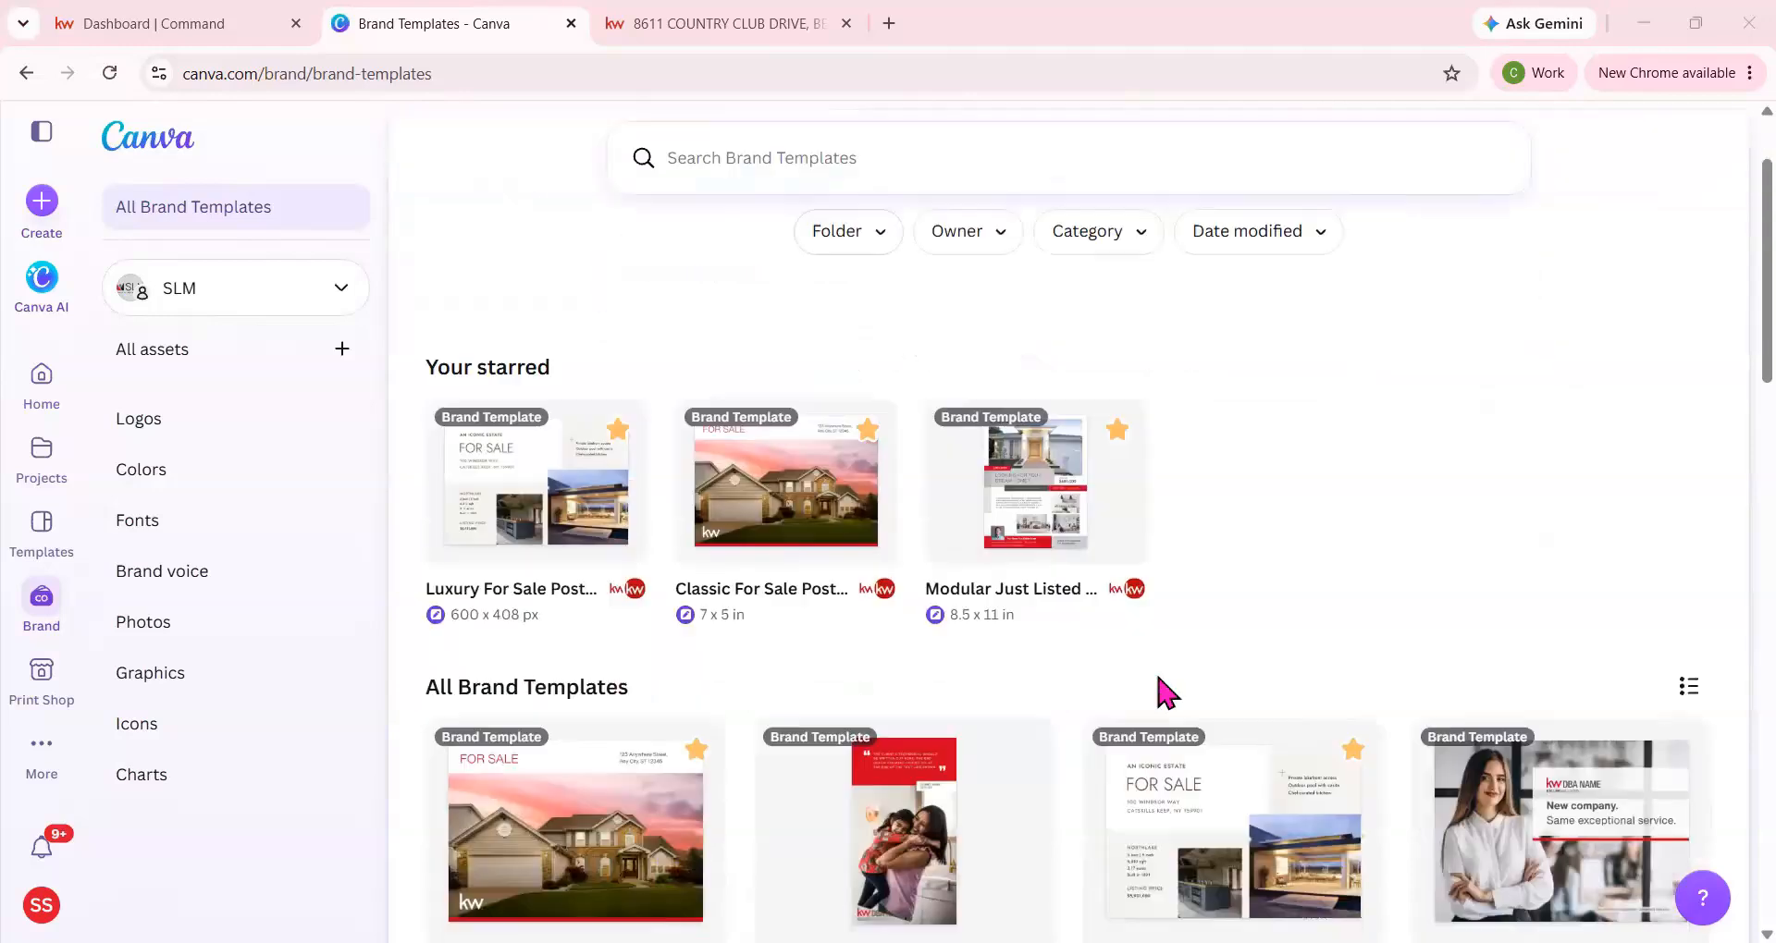
scroll(1161, 692, "down", 5)
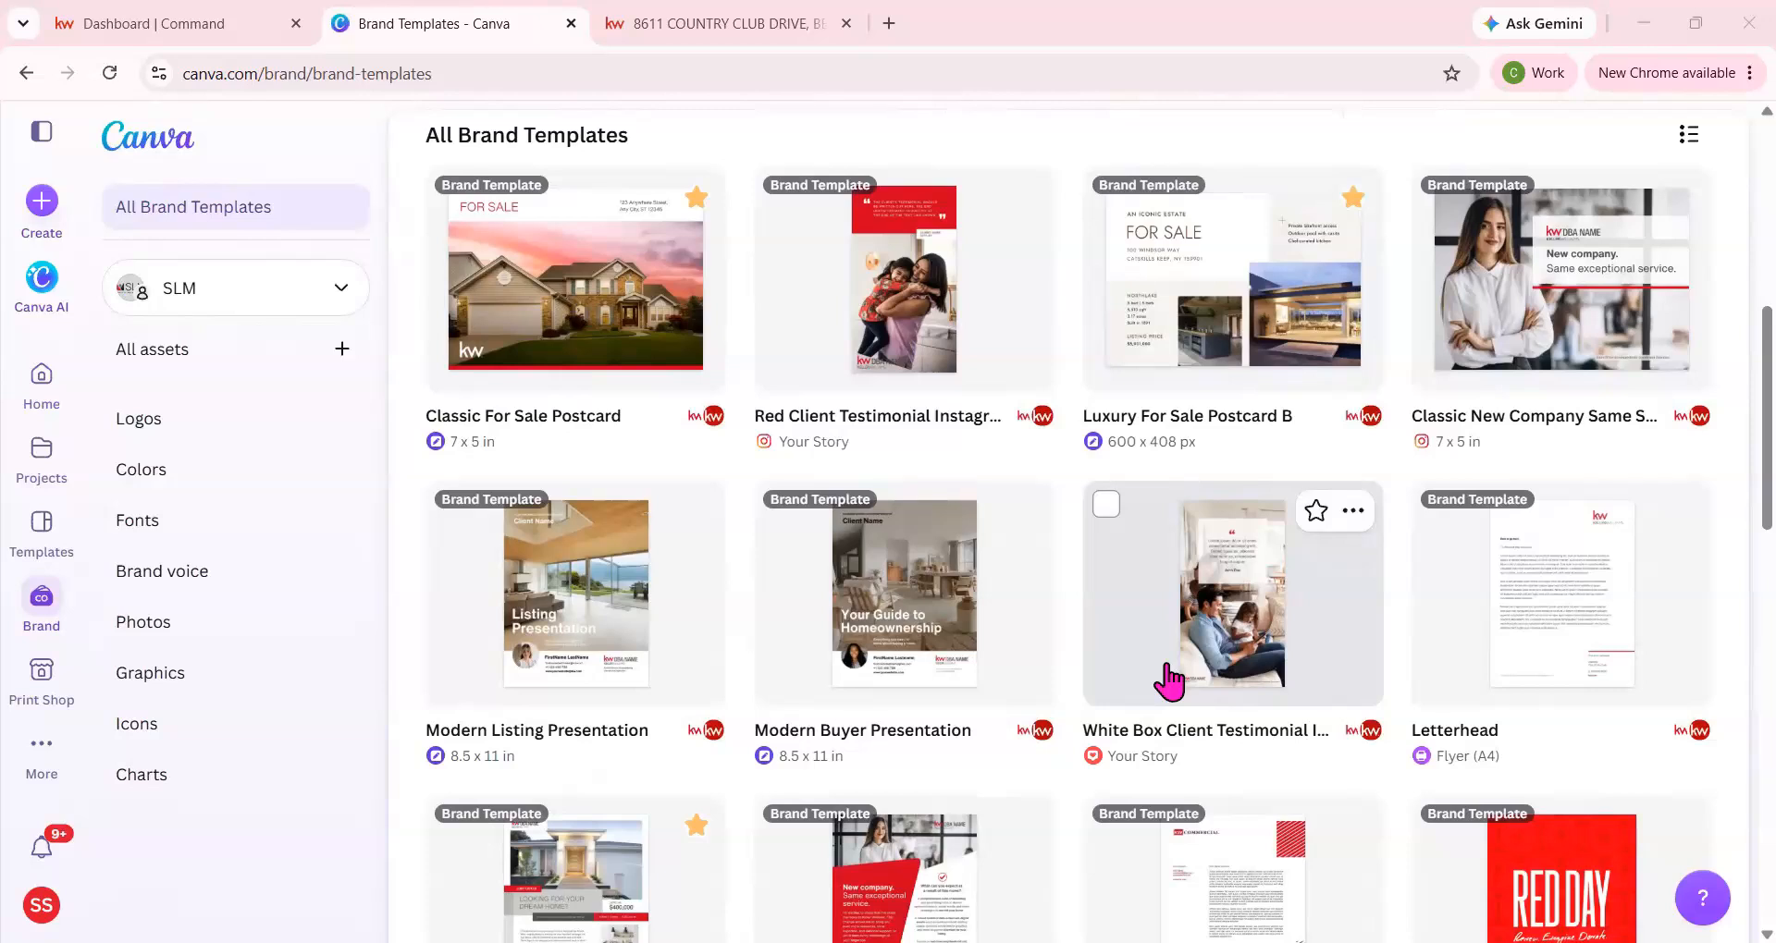
scroll(1170, 682, "down", 12)
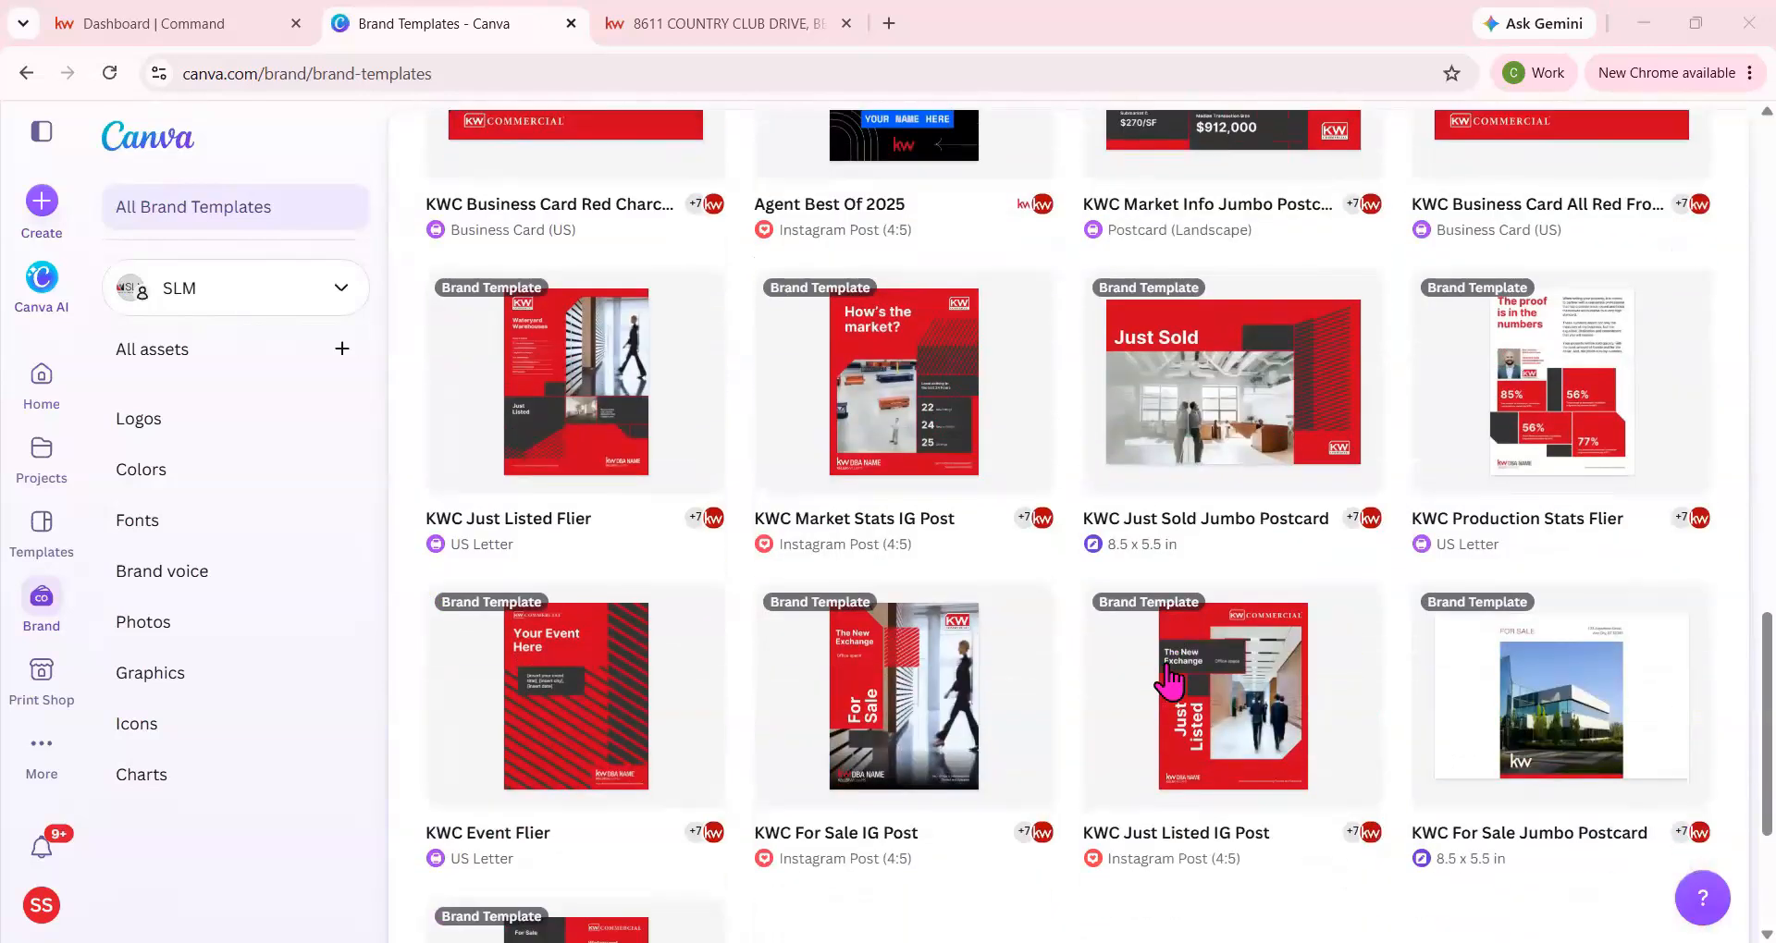
scroll(1170, 683, "down", 3)
scroll(1170, 683, "up", 1)
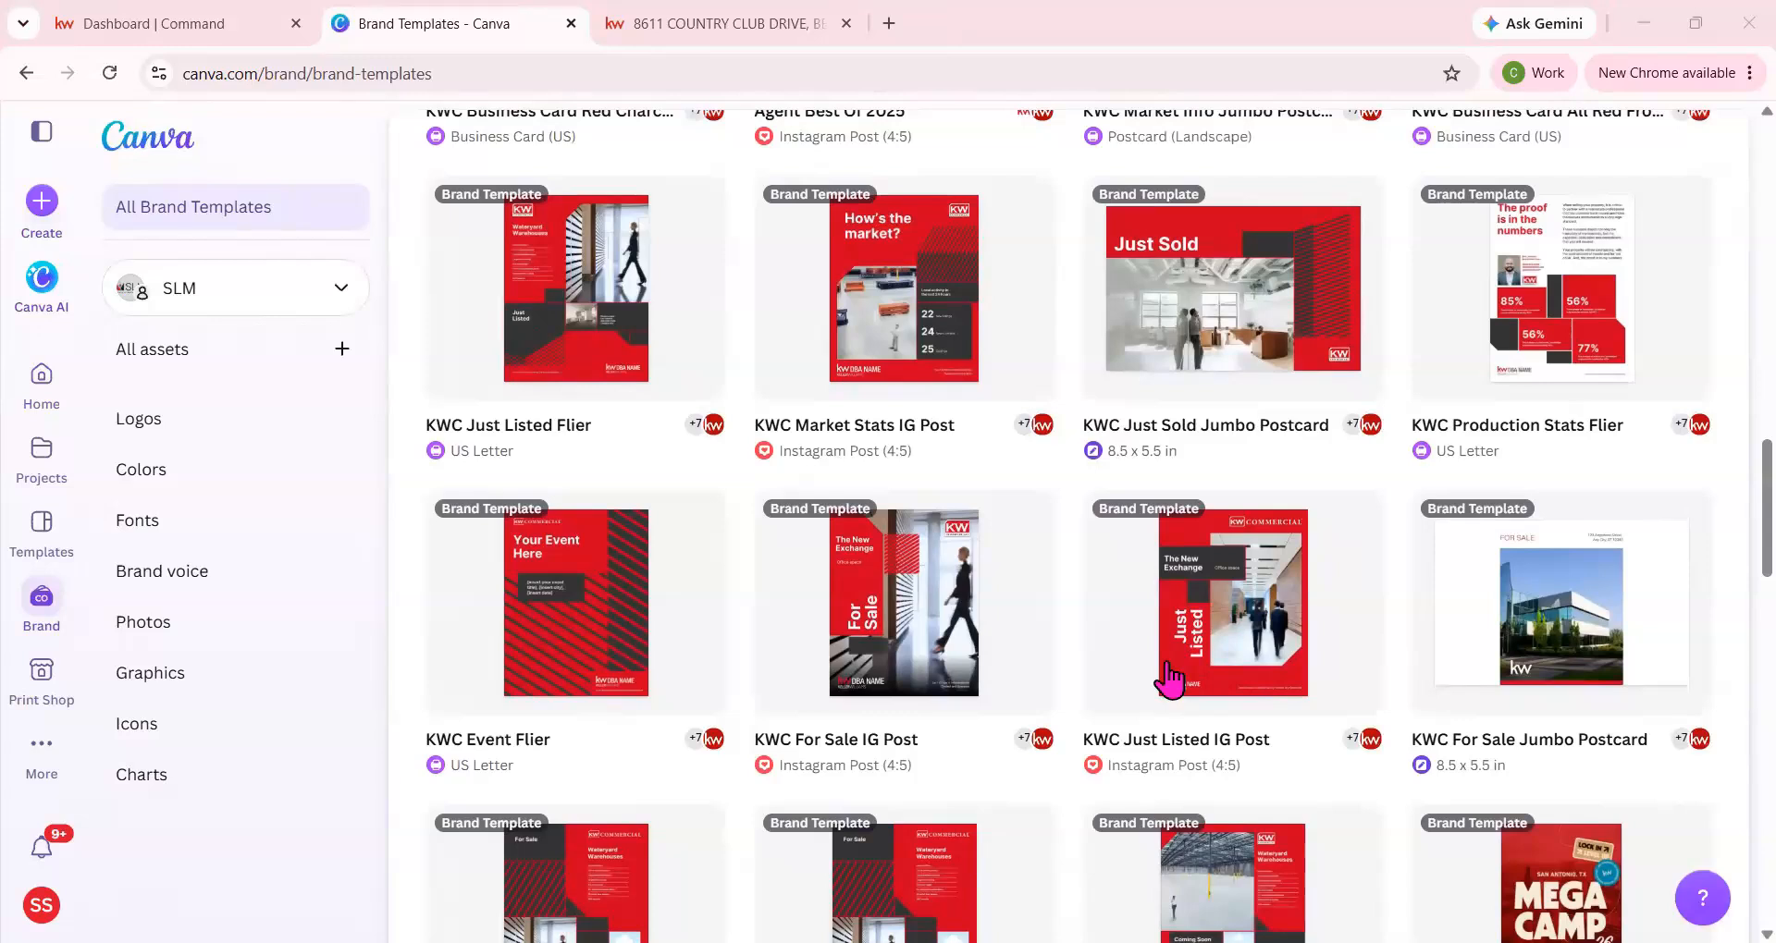
scroll(1170, 683, "up", 18)
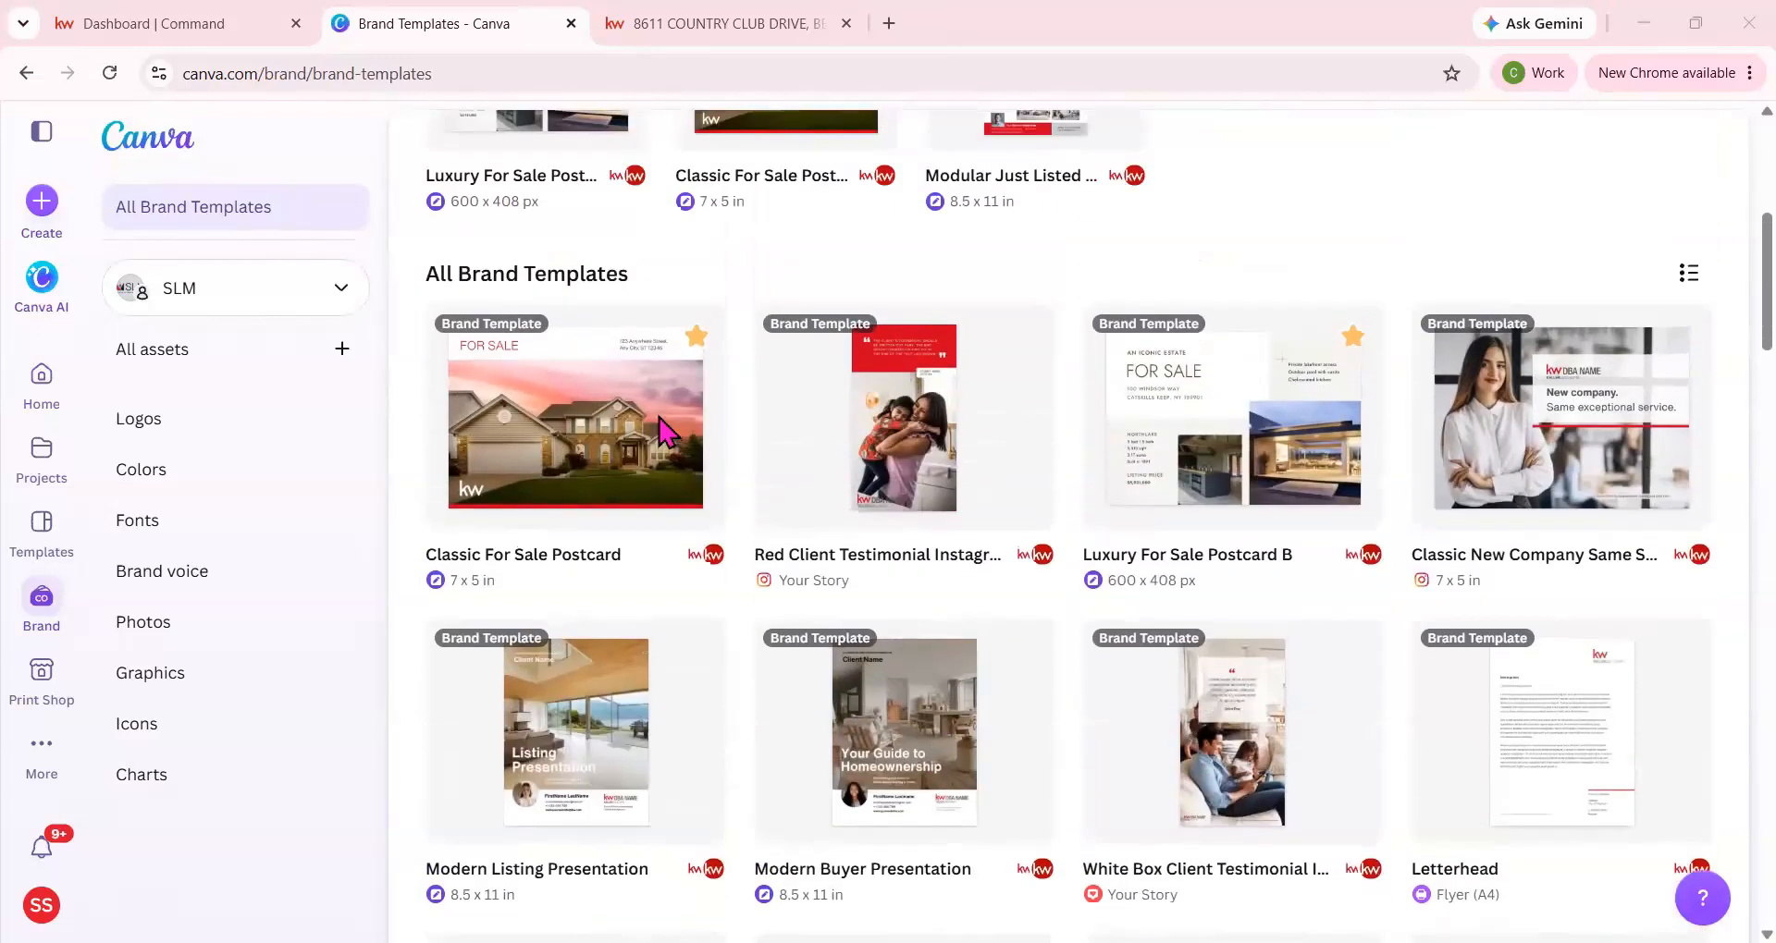
Open the Classic For Sale Postcard brand template and start a new design from it.
mouse_move(664, 430)
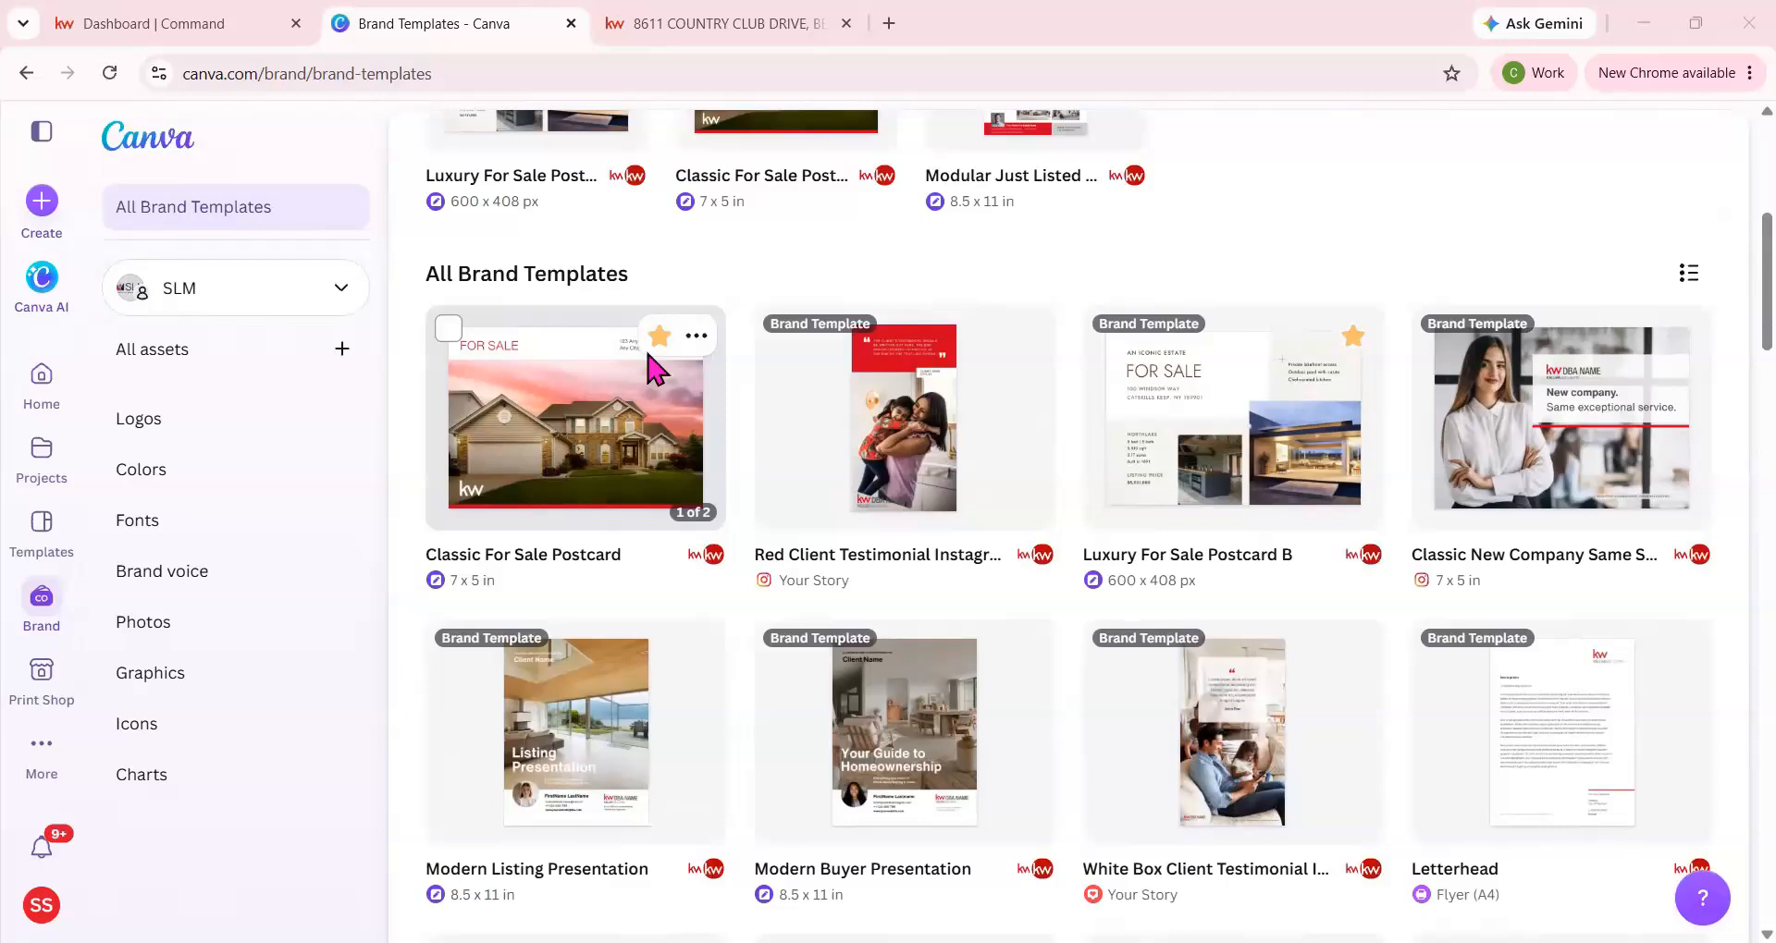
left_click(549, 424)
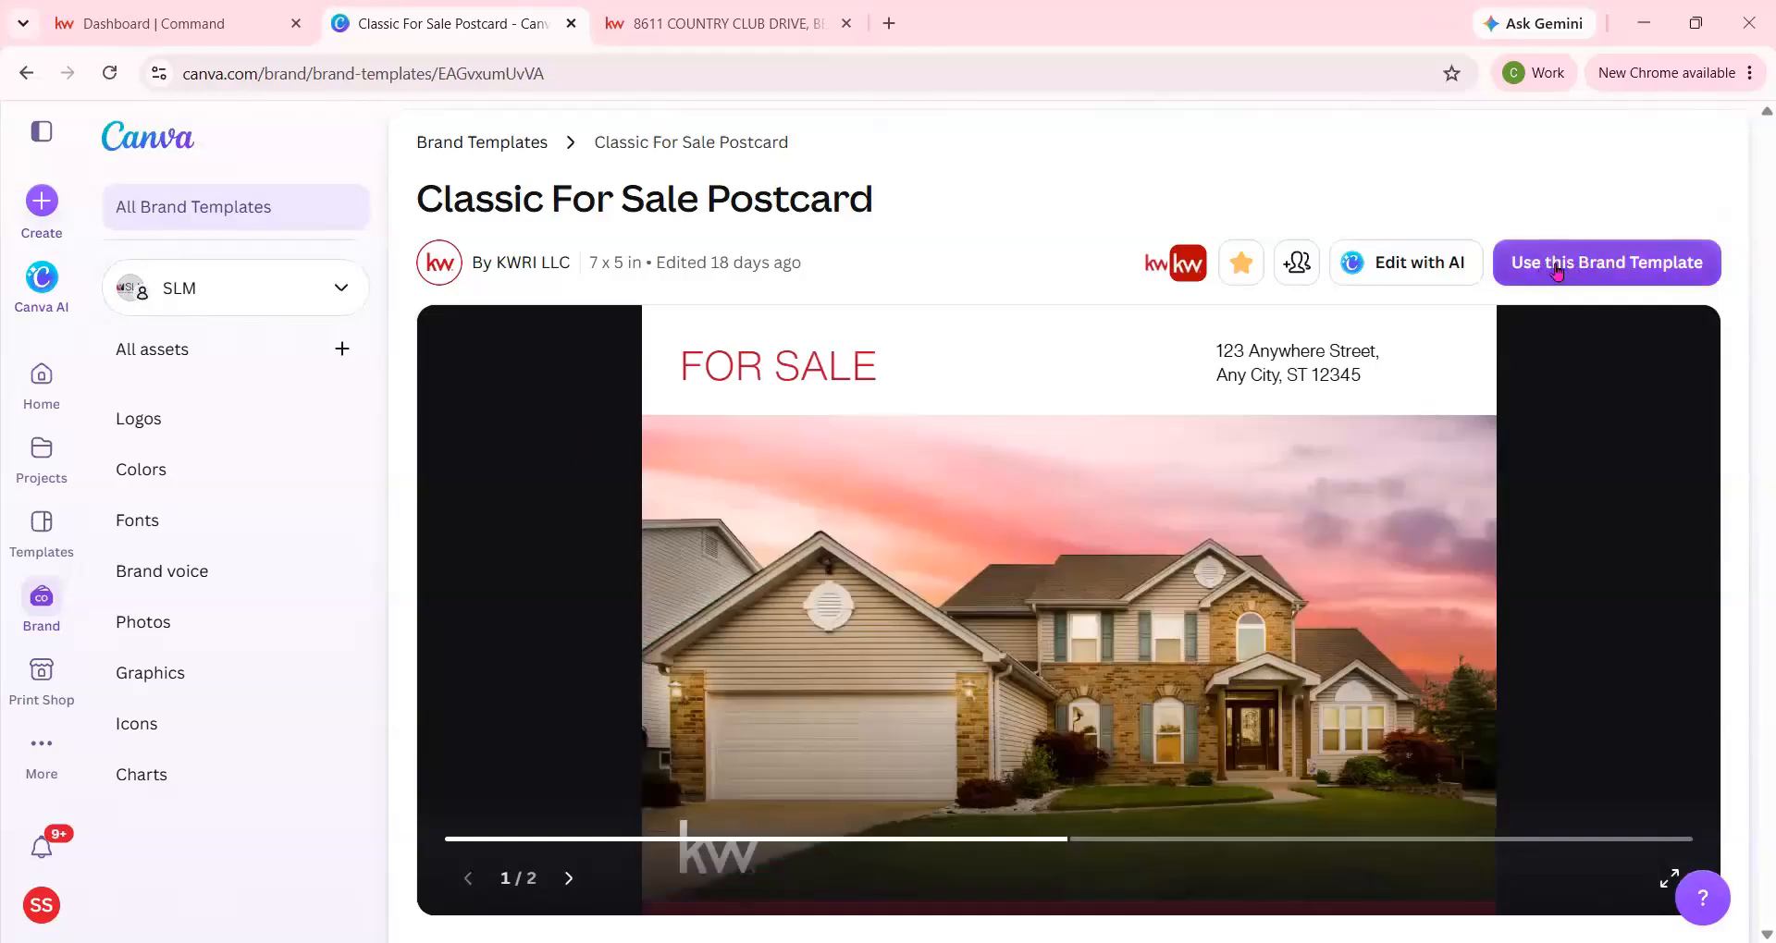
left_click(1563, 265)
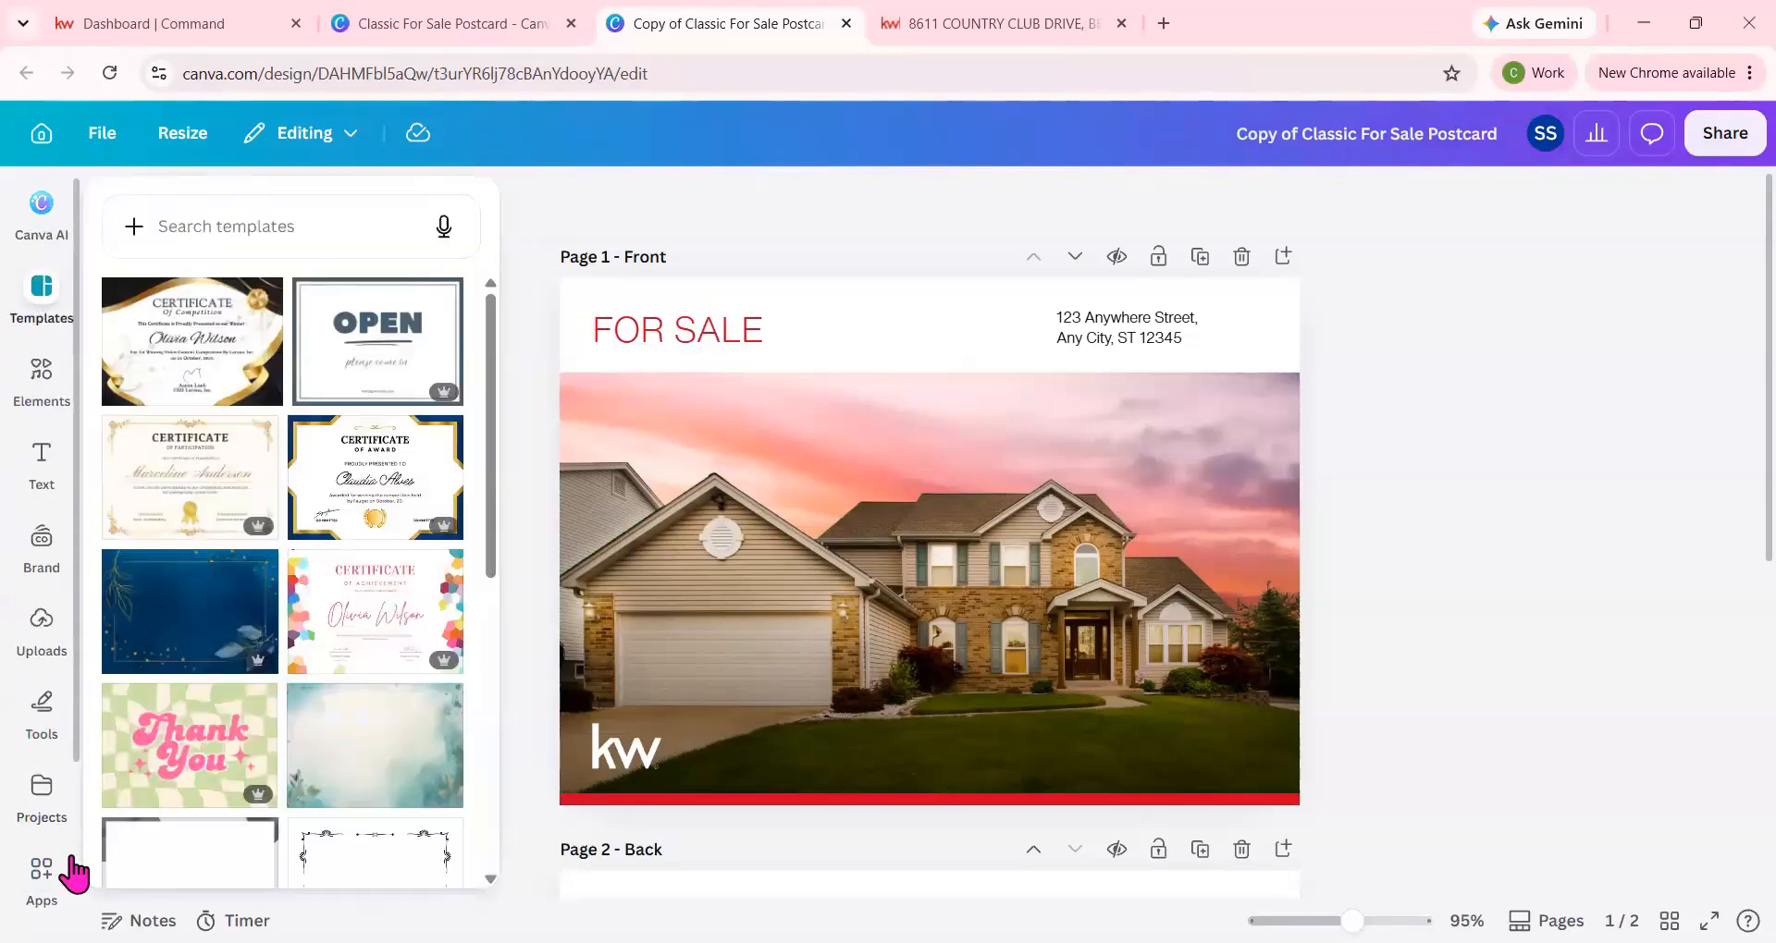
Open the Keller Williams app inside the postcard design.
mouse_move(49, 780)
scroll(49, 791, "down", 3)
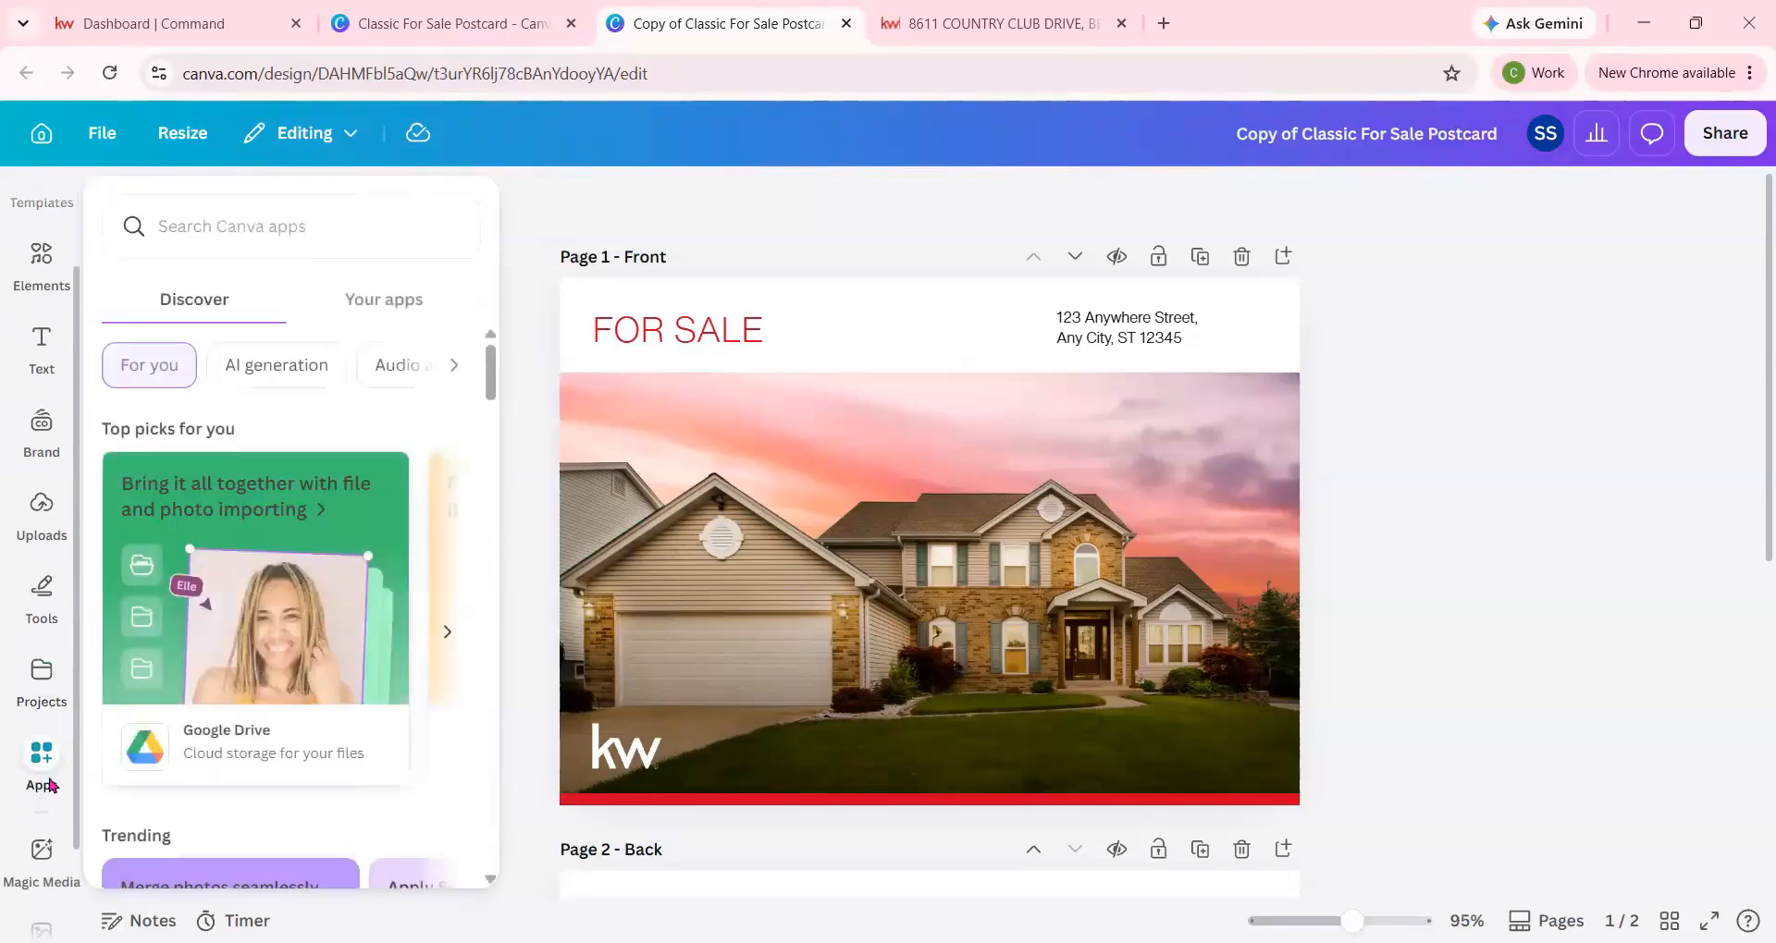
left_click(41, 893)
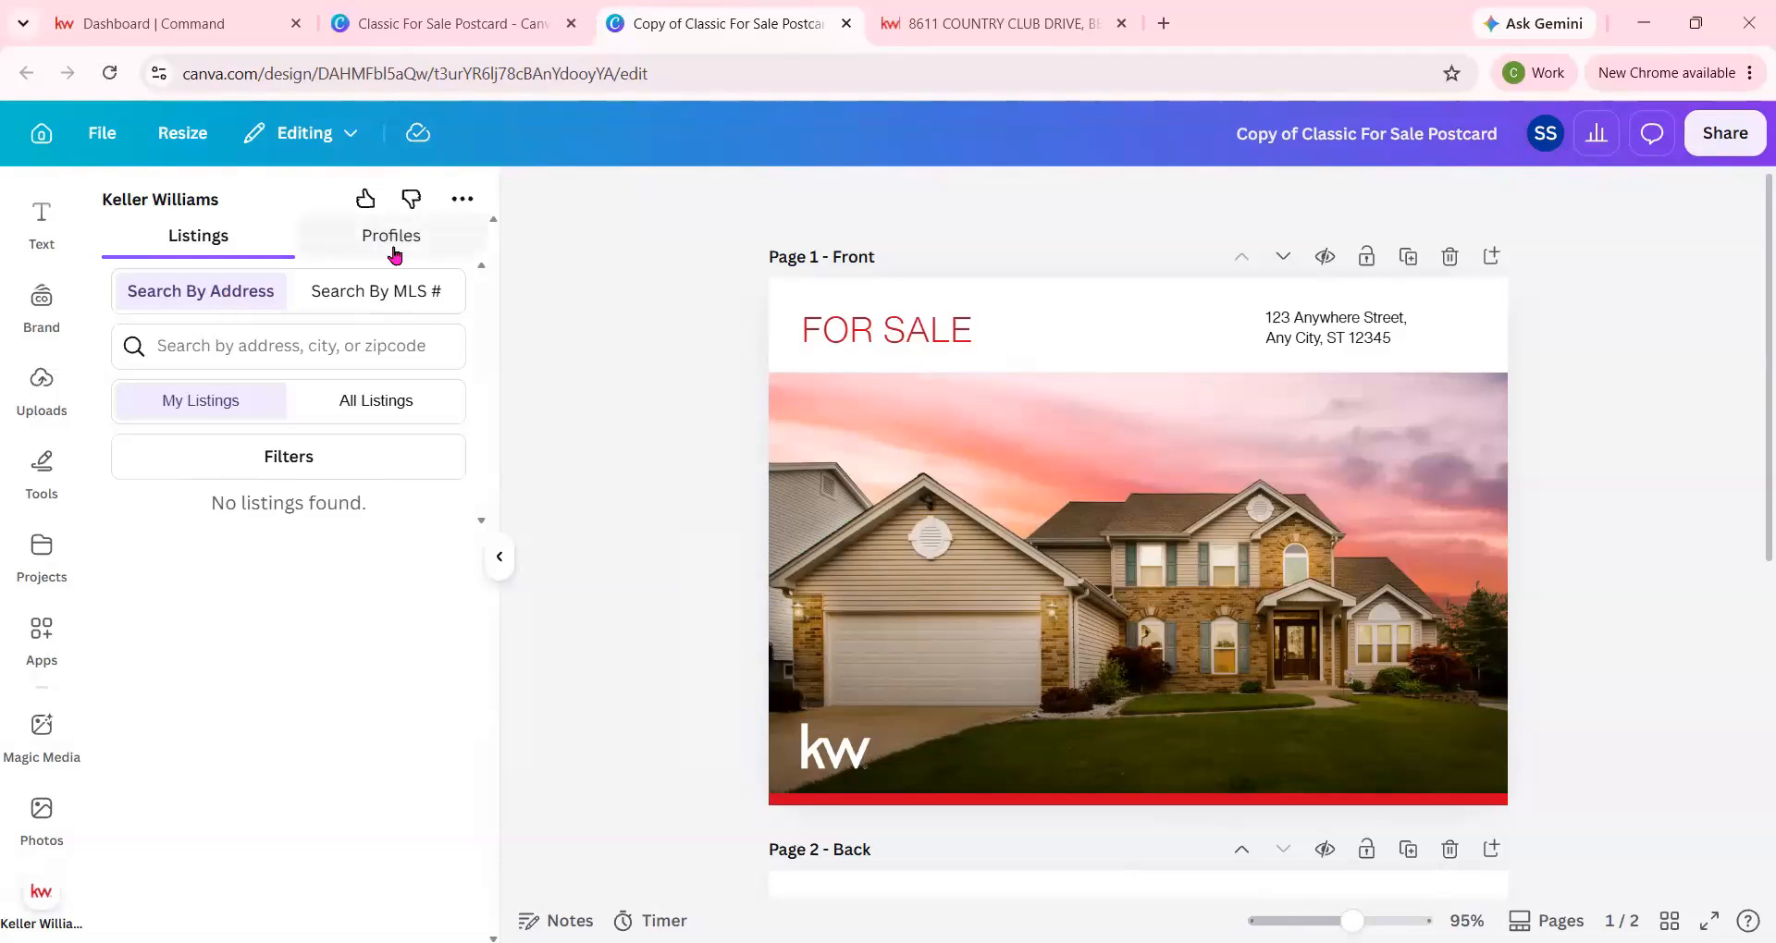
Copy the property's address from the listing web page and try to find it with Search By Address in the Keller Williams app.
left_click(1062, 23)
scroll(542, 624, "down", 7)
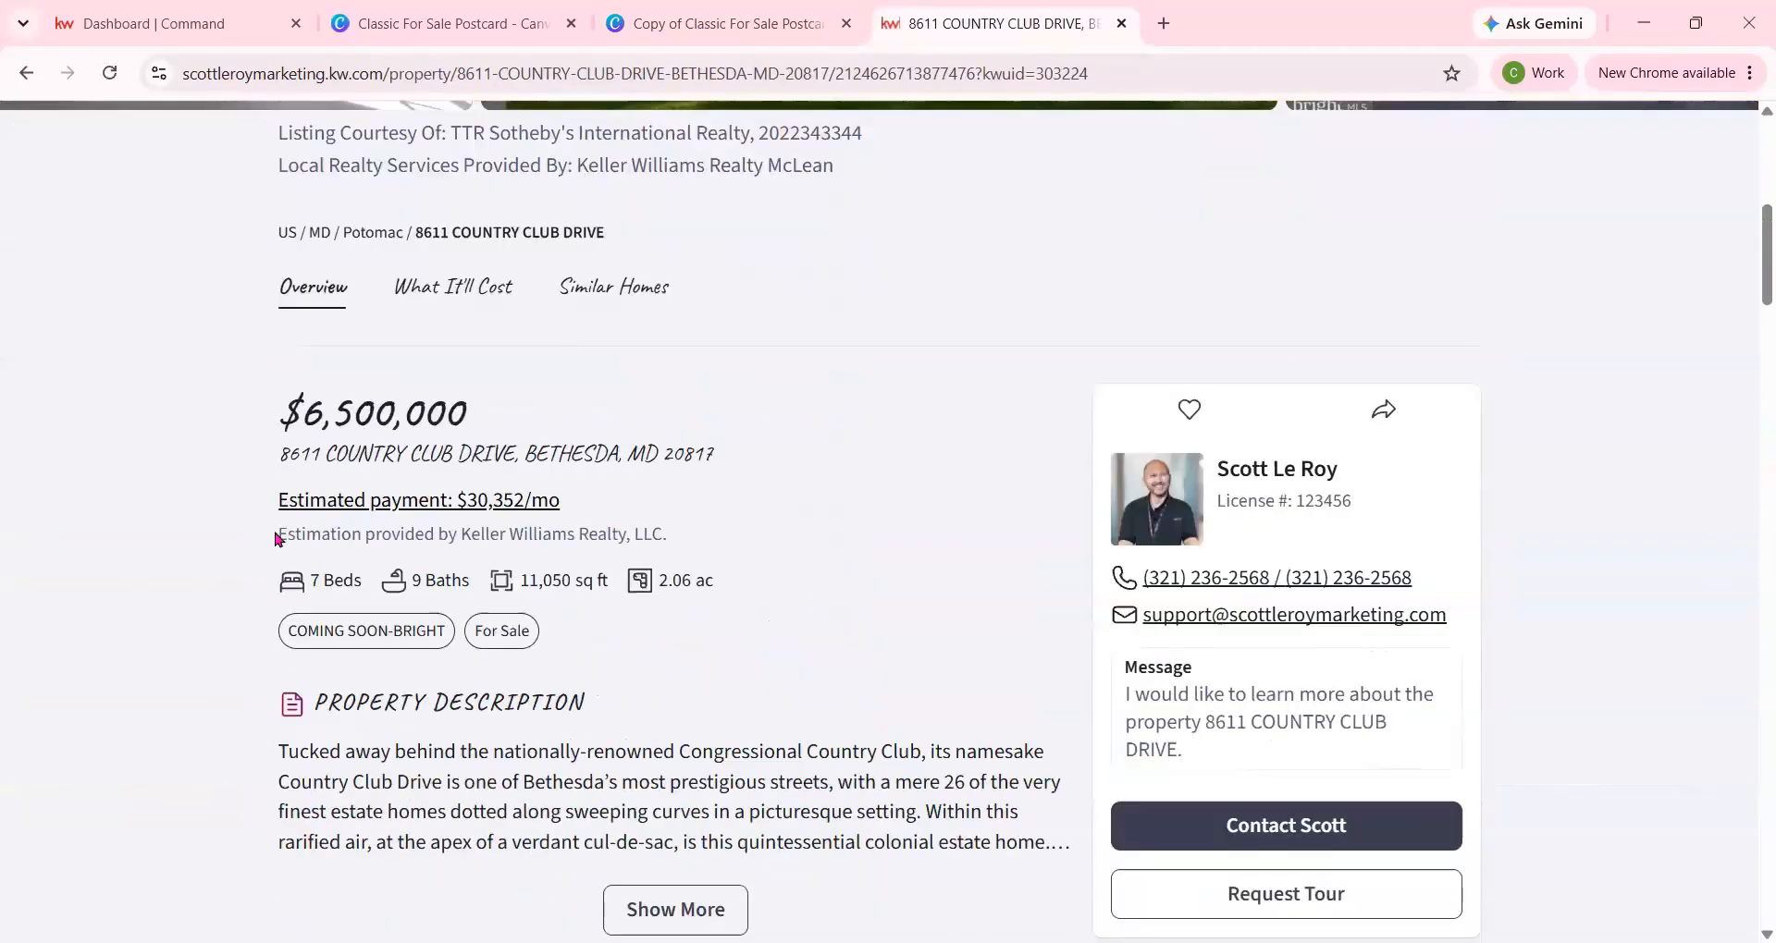
left_click_drag(263, 460, 729, 450)
key("ctrl+c")
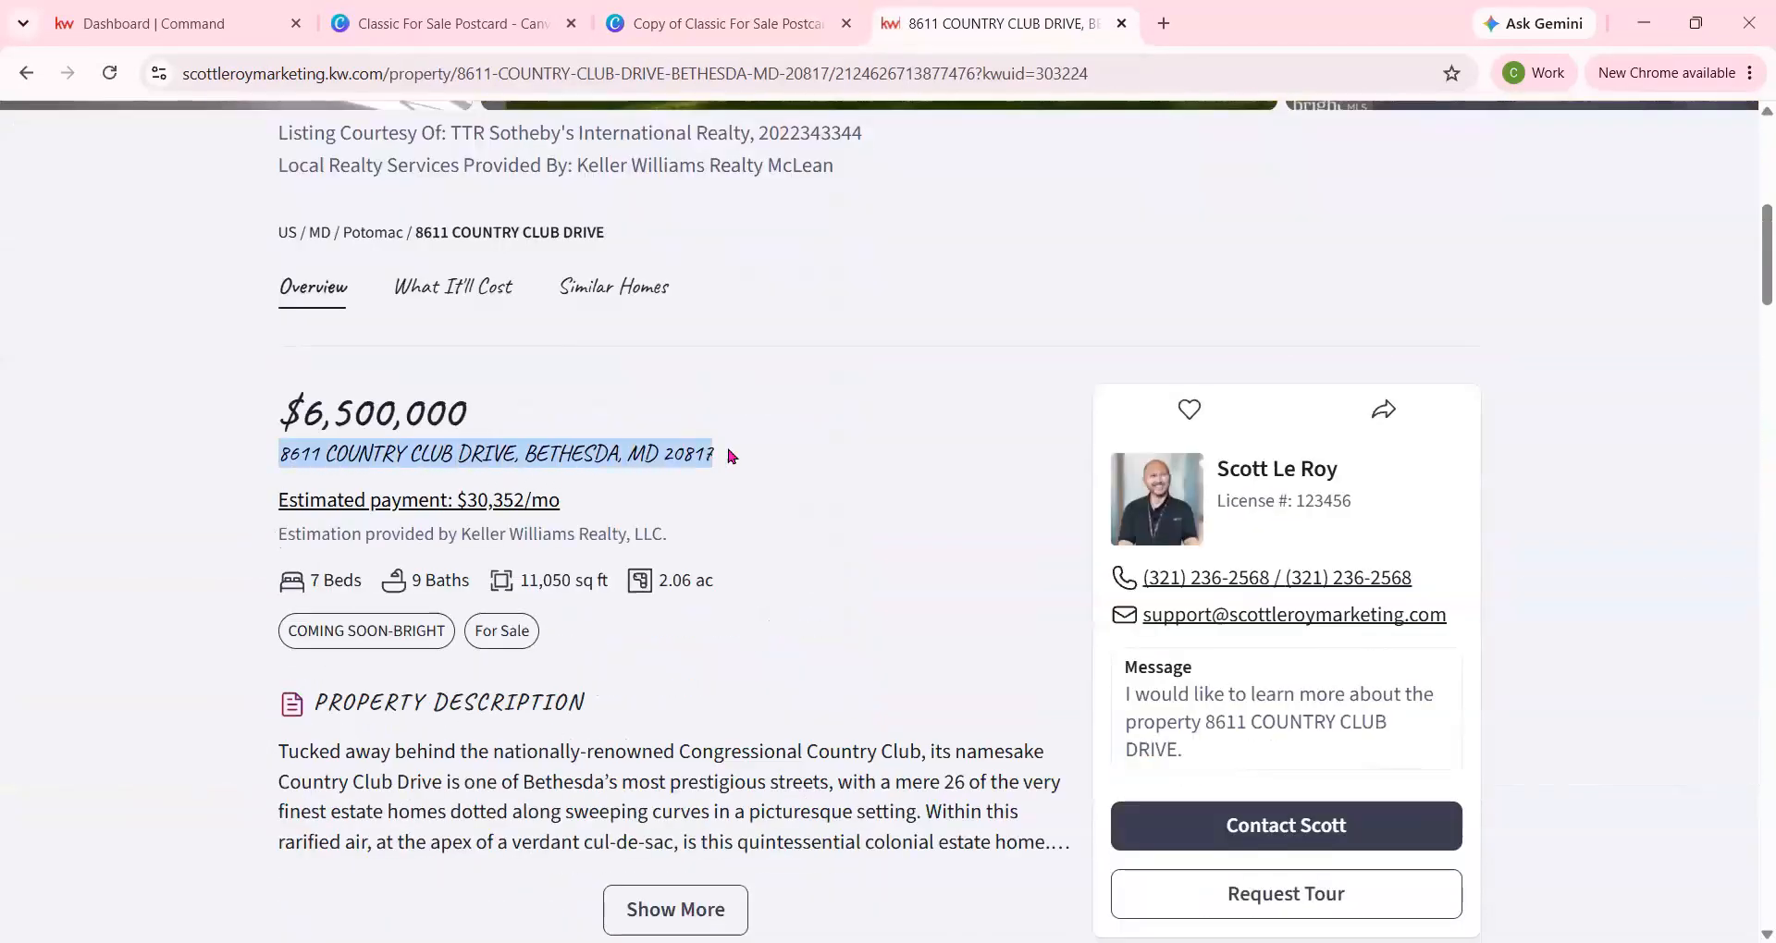
left_click(444, 22)
left_click(654, 24)
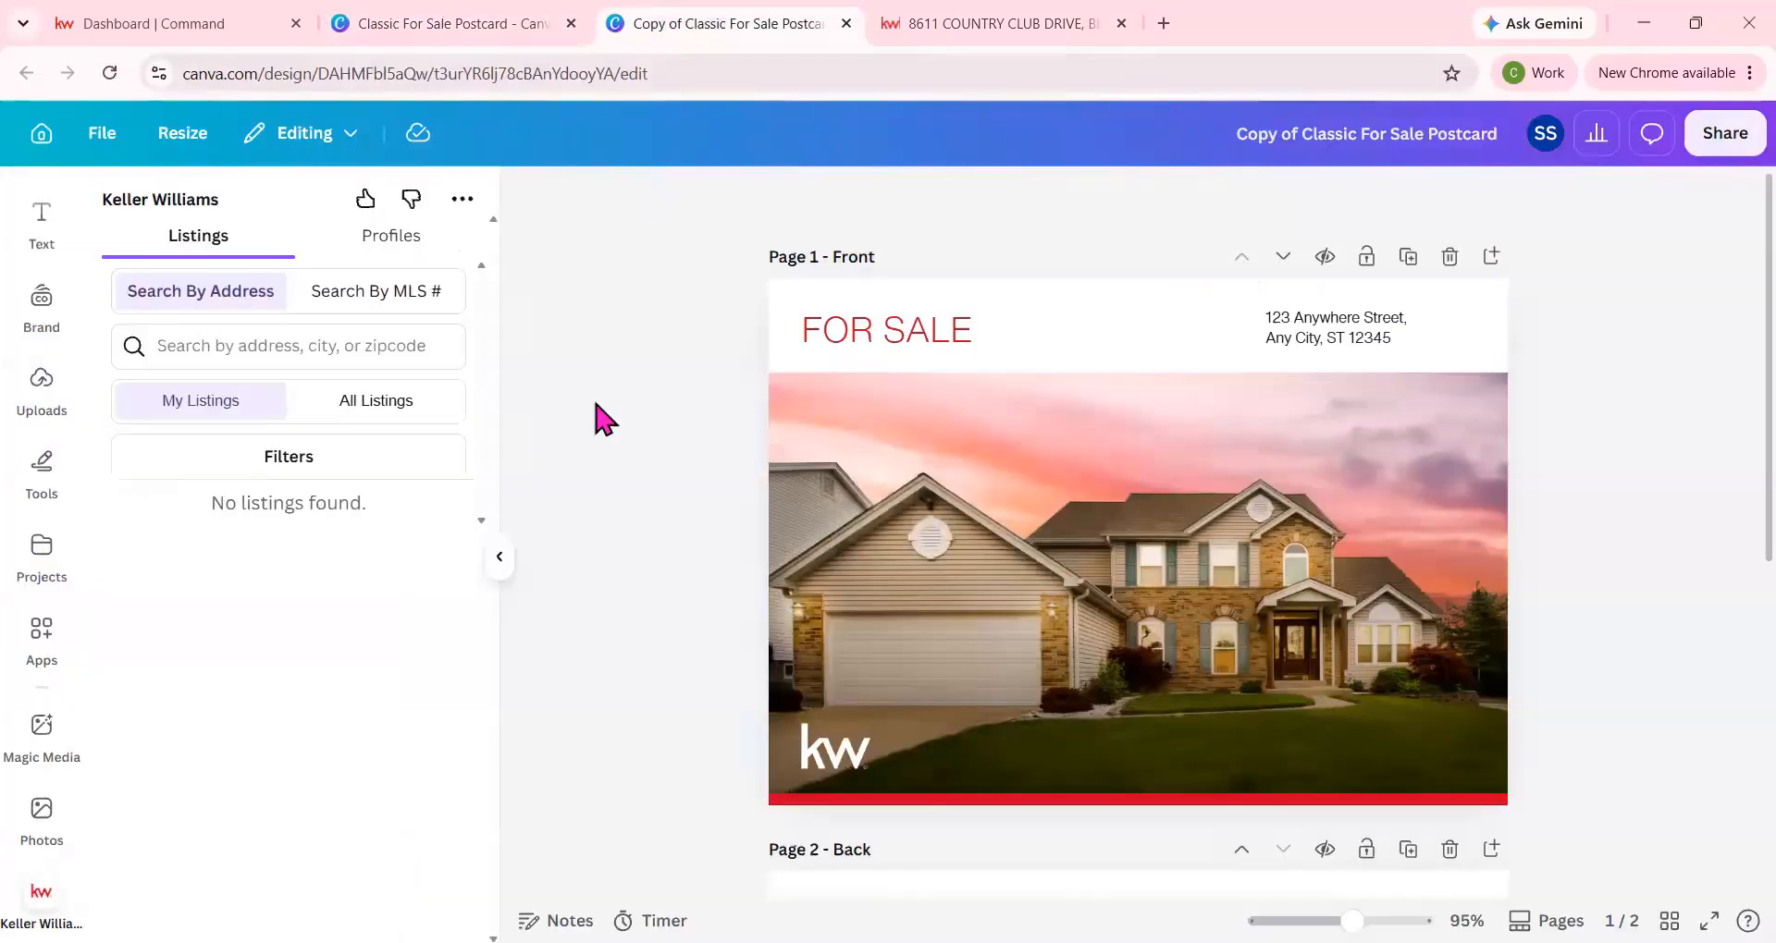
left_click(226, 352)
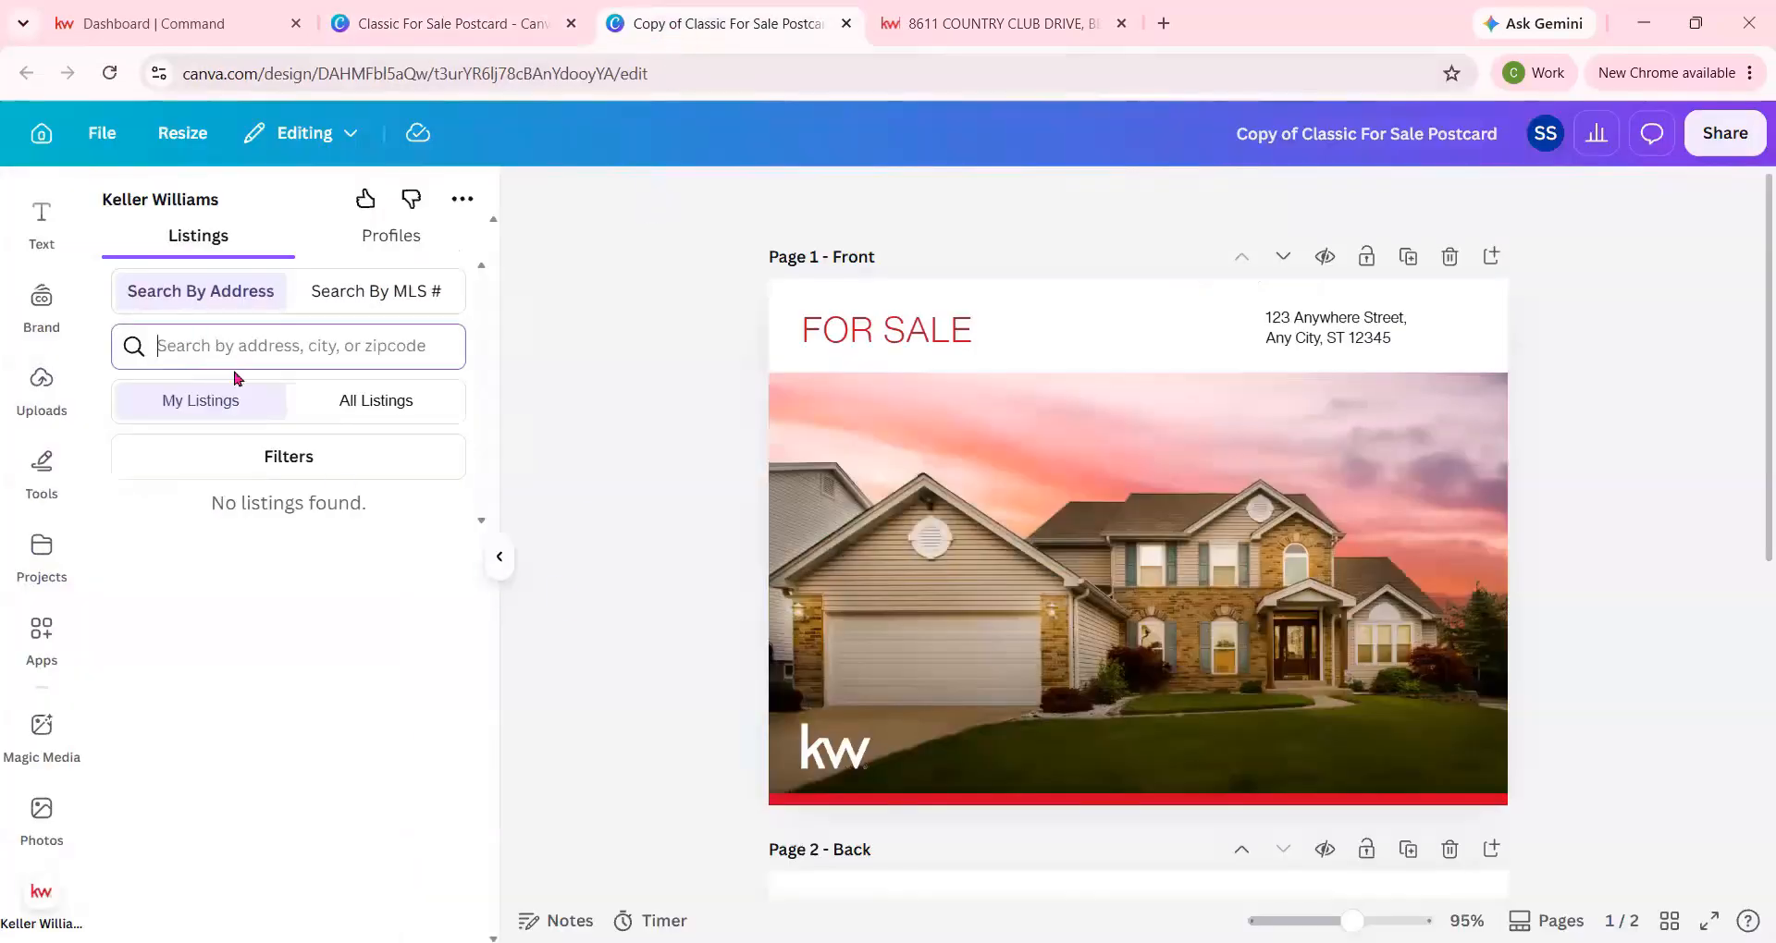
key("ctrl+v")
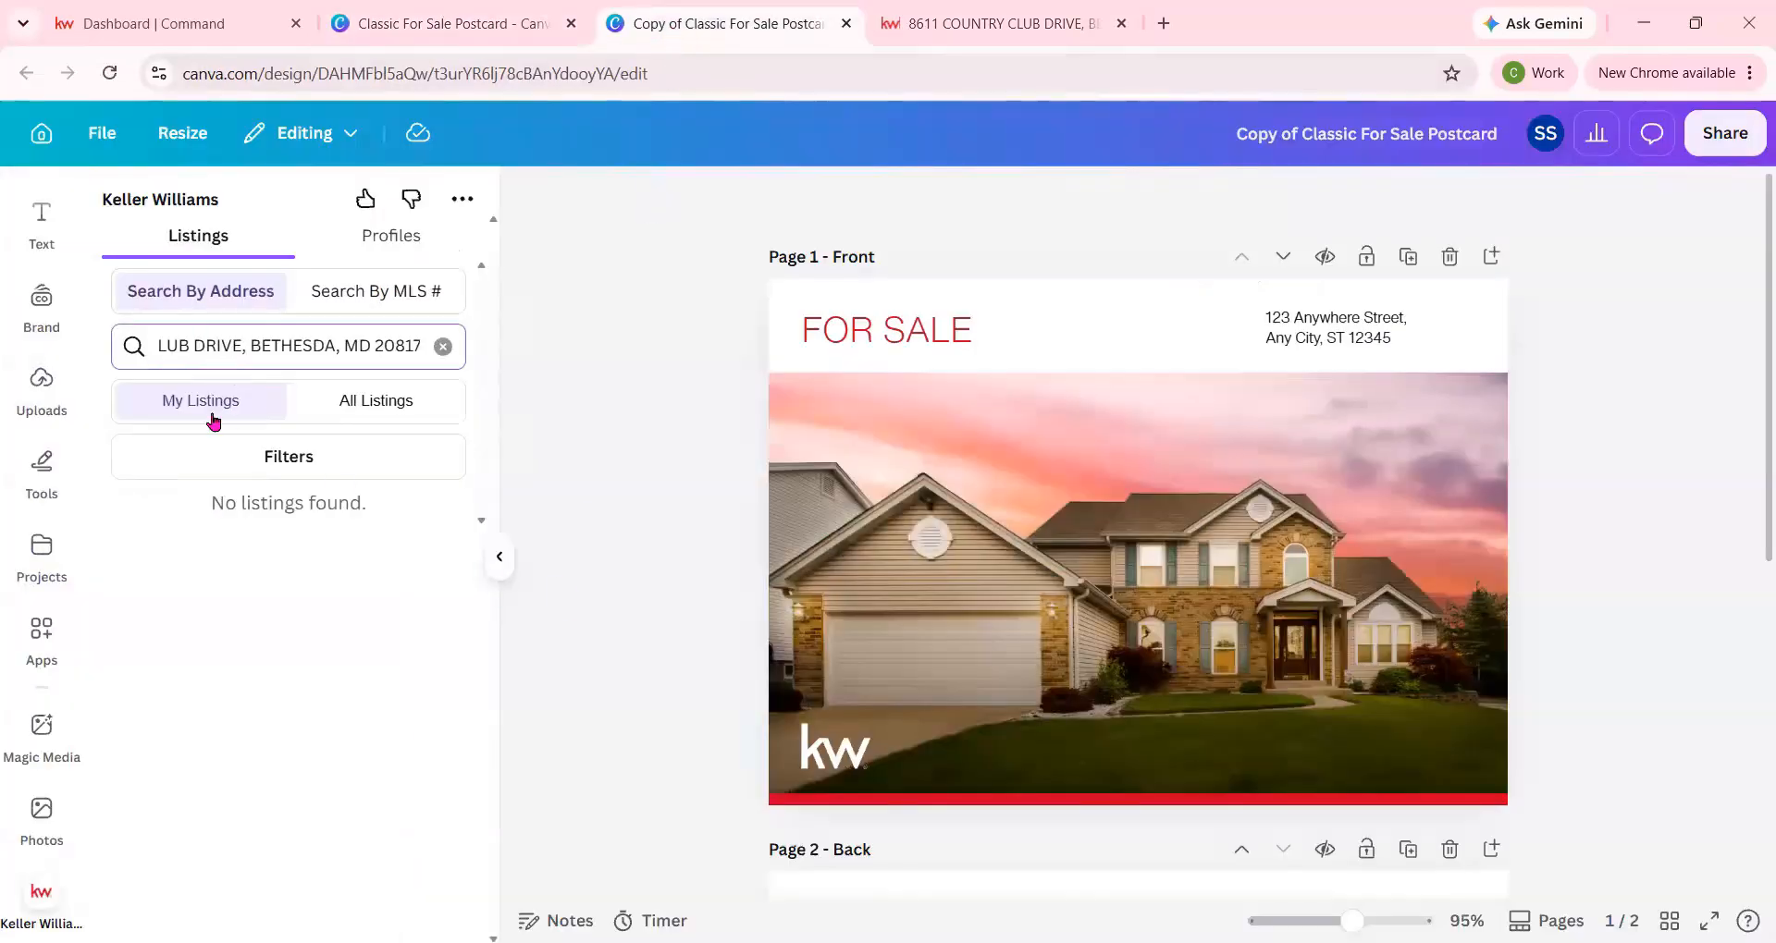
left_click(366, 400)
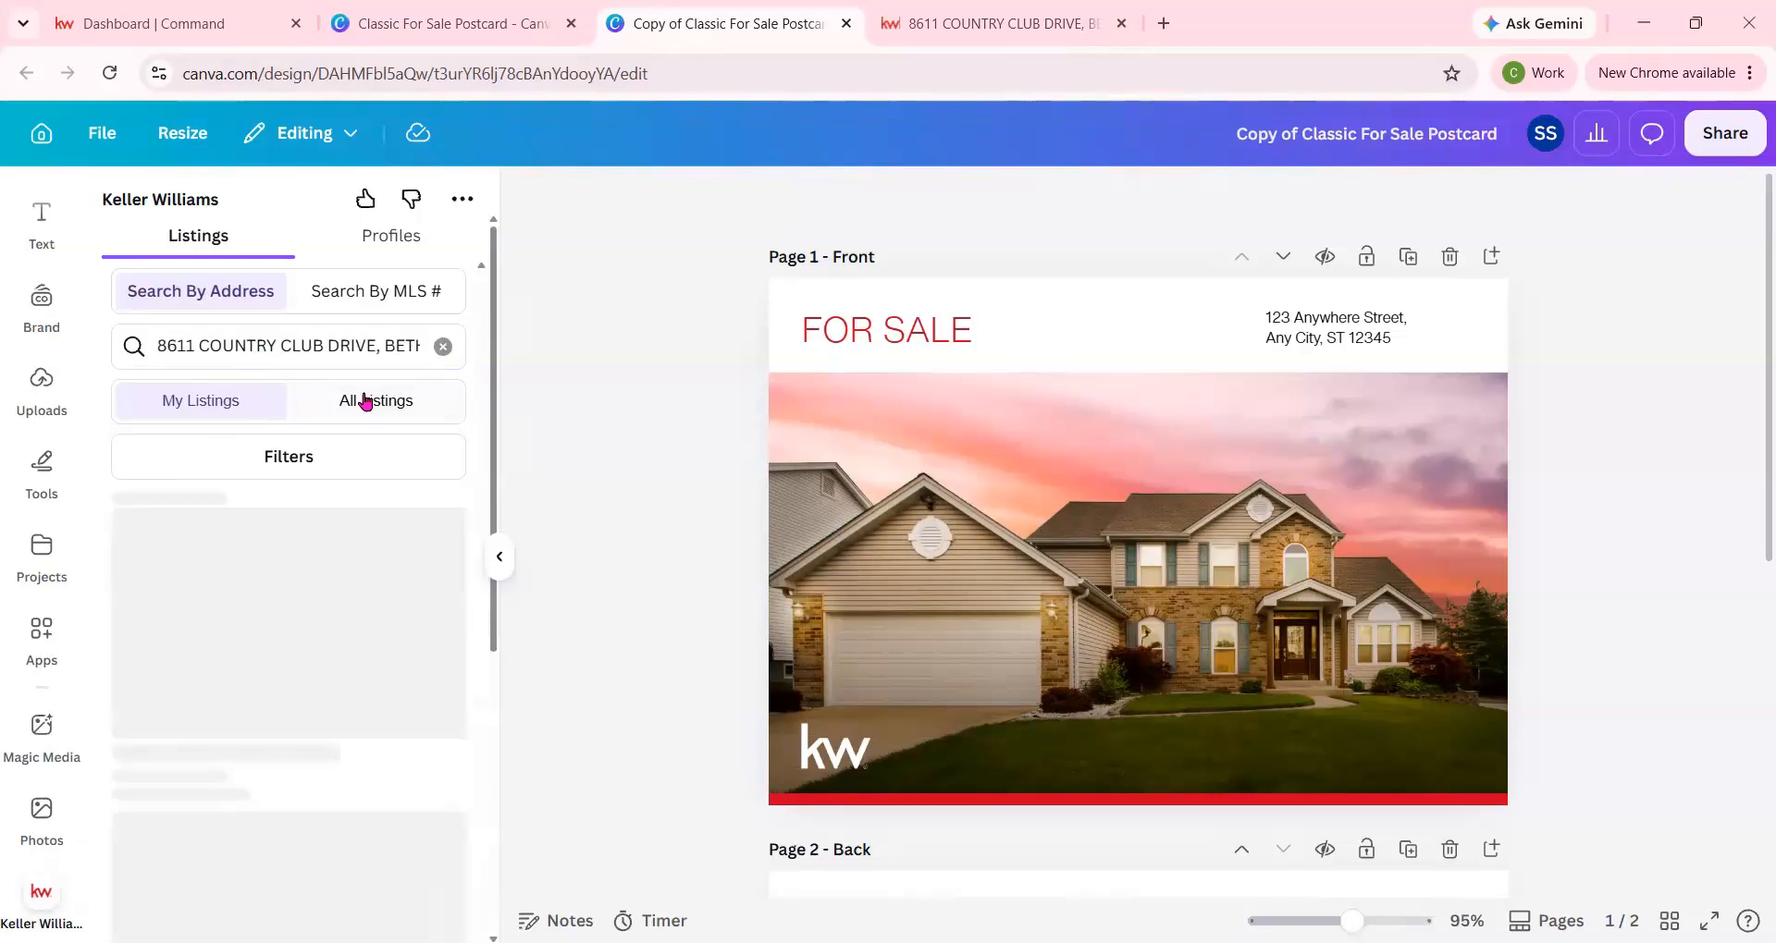
left_click(339, 348)
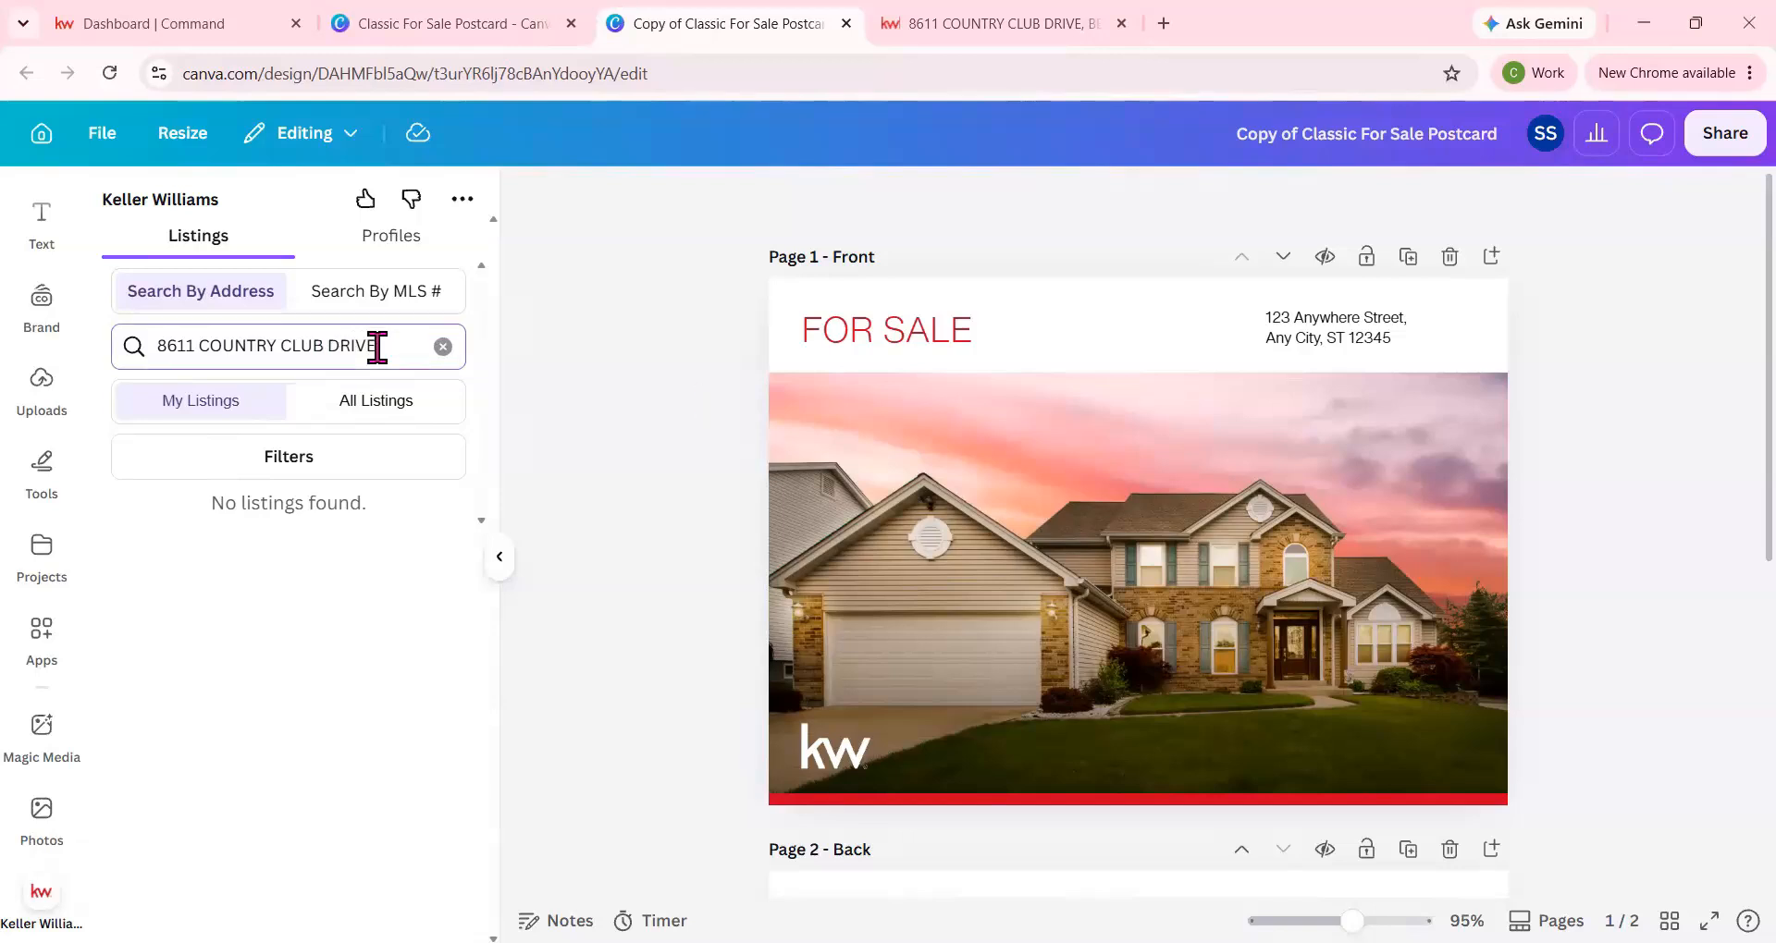
Copy the MLS number from the listing web page and search for it by MLS # among All Listings in the Keller Williams app.
left_click(990, 25)
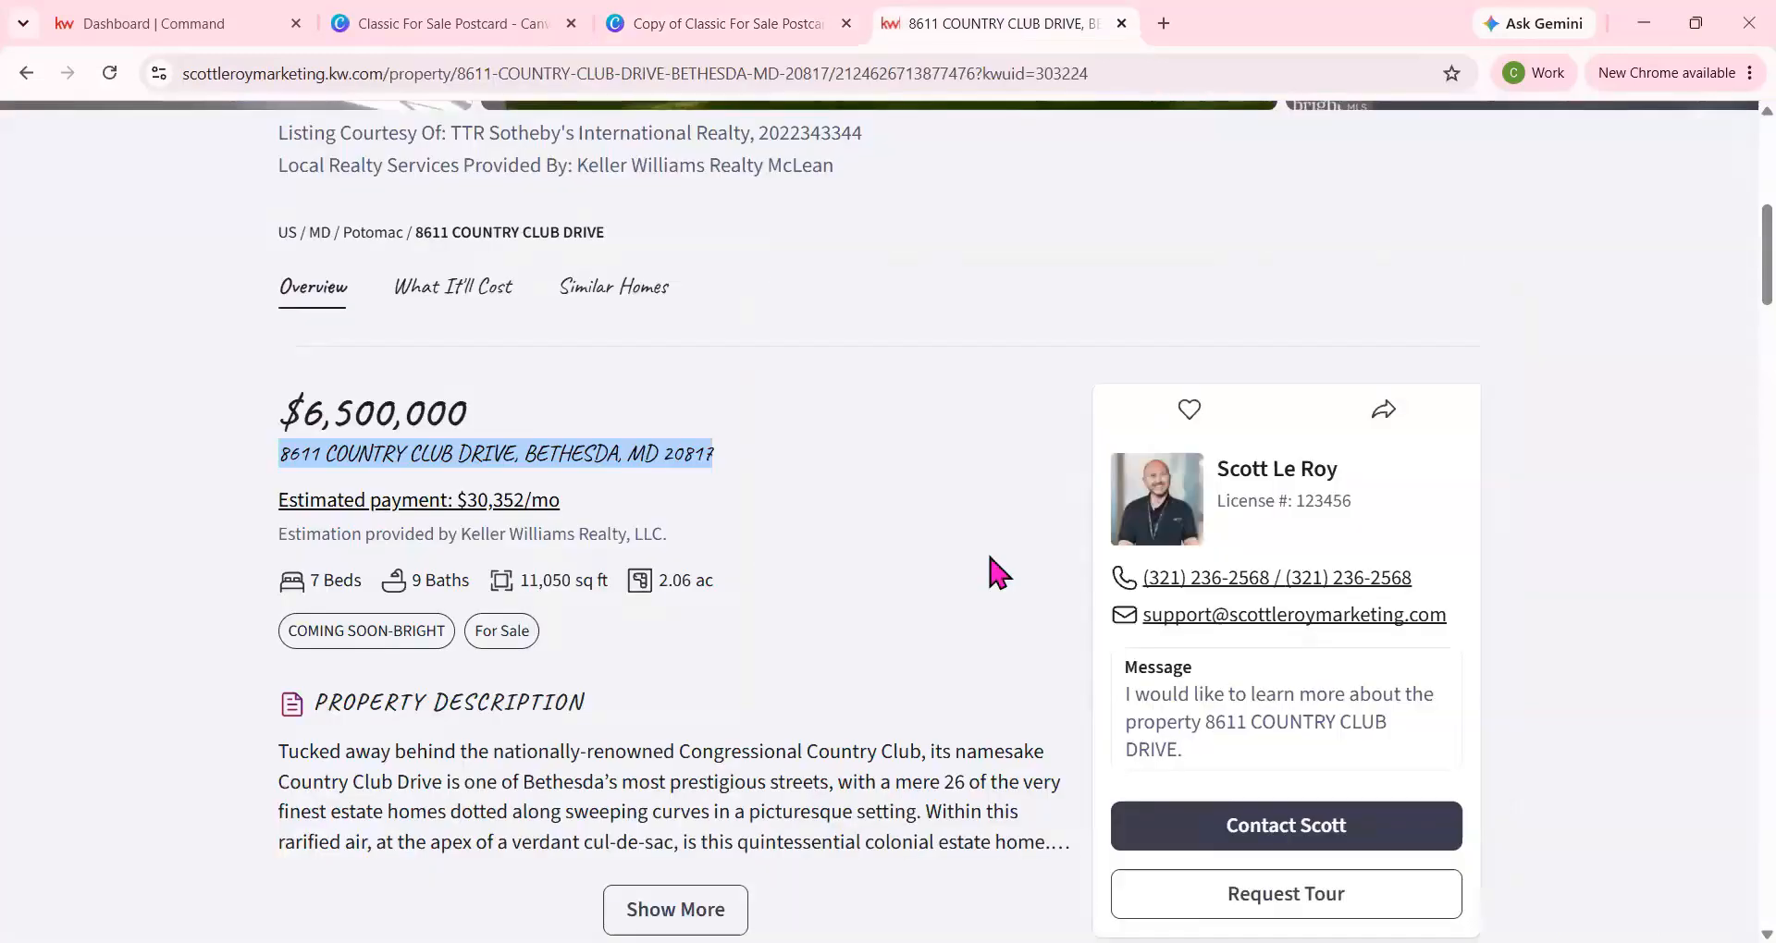
scroll(989, 560, "down", 2)
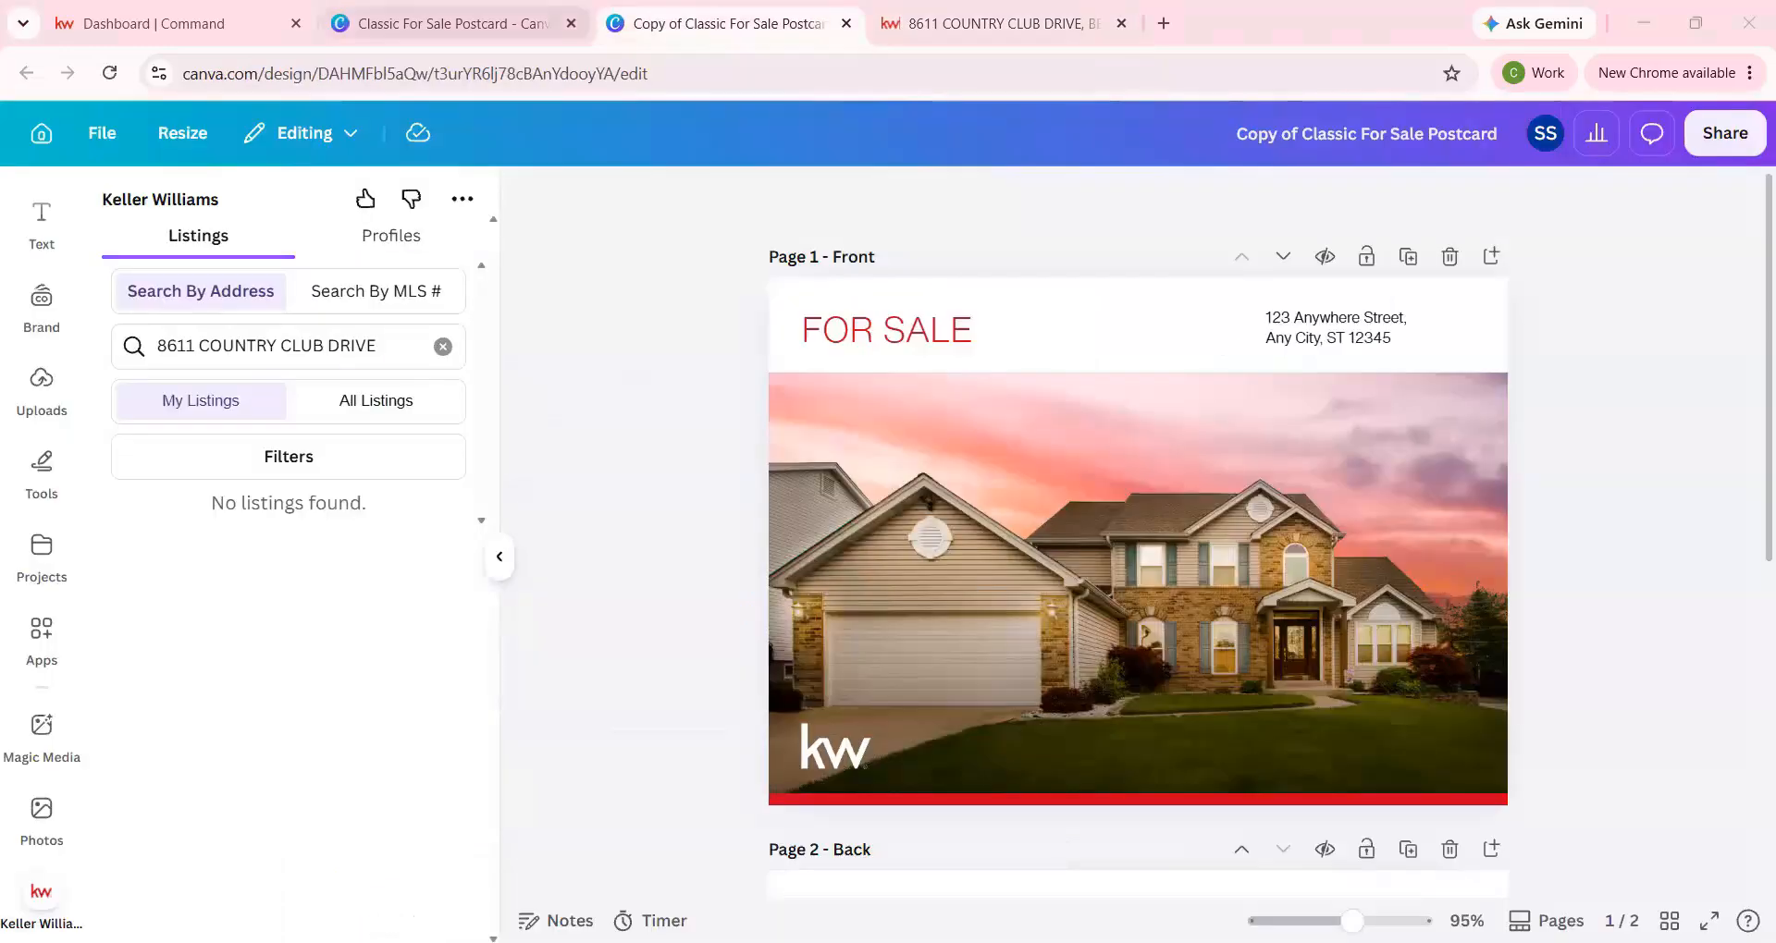
left_click(396, 289)
triple_click(400, 344)
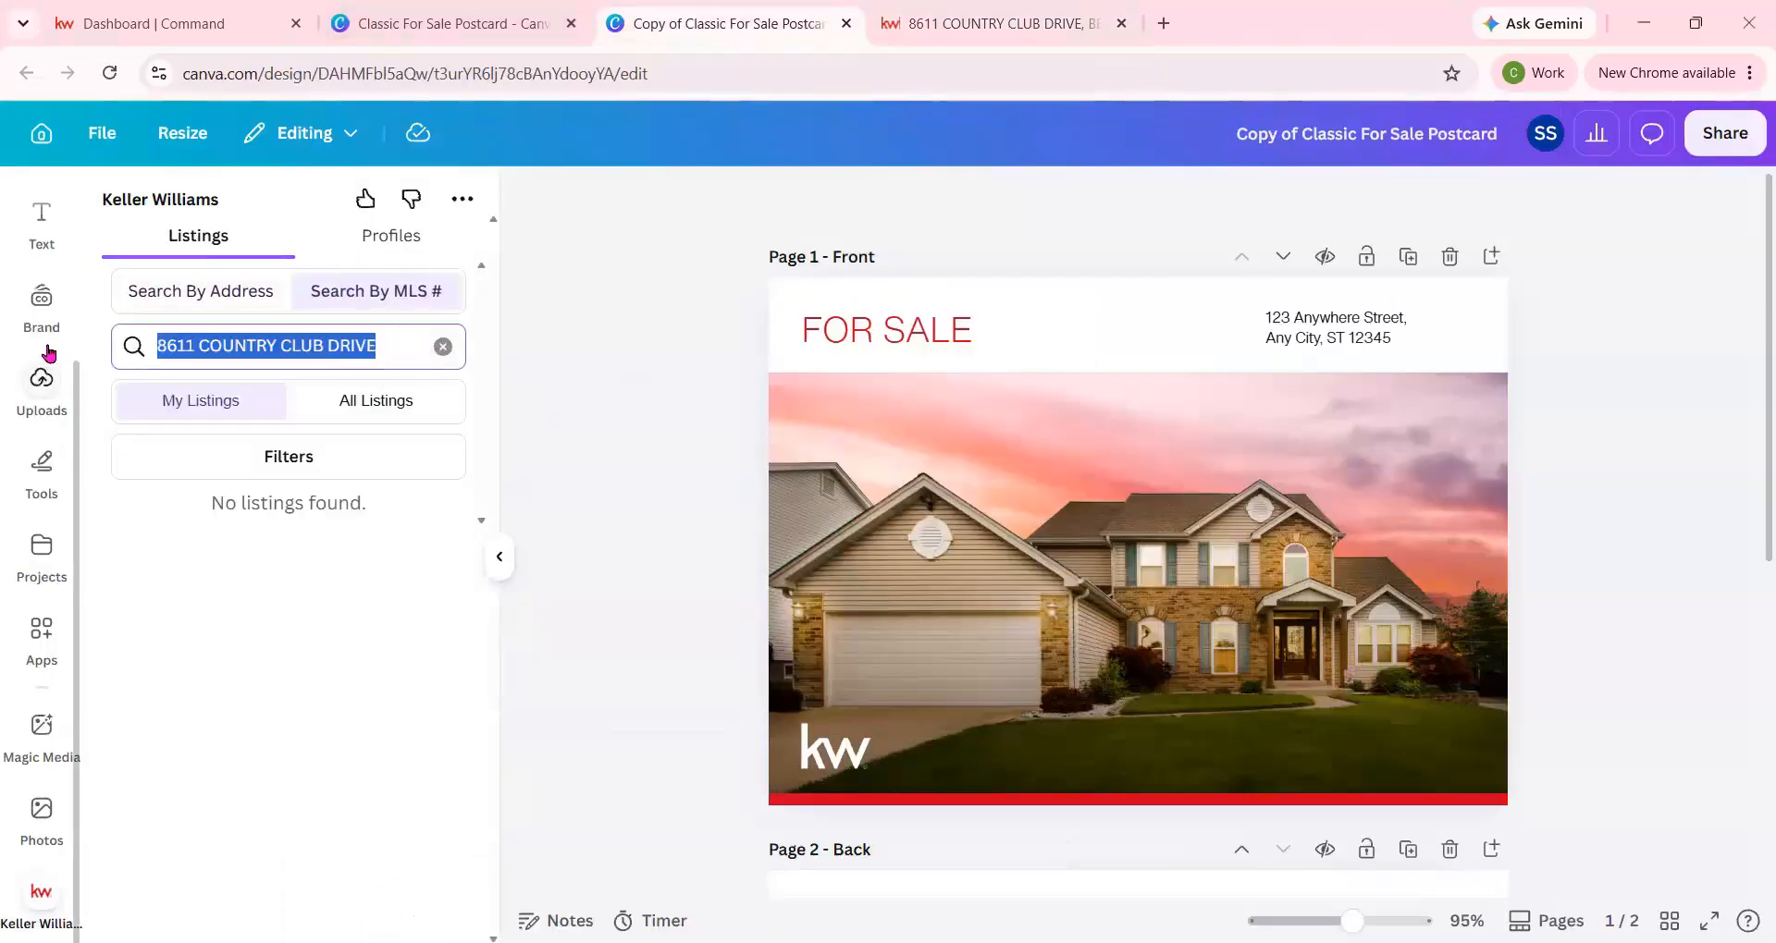
left_click(375, 407)
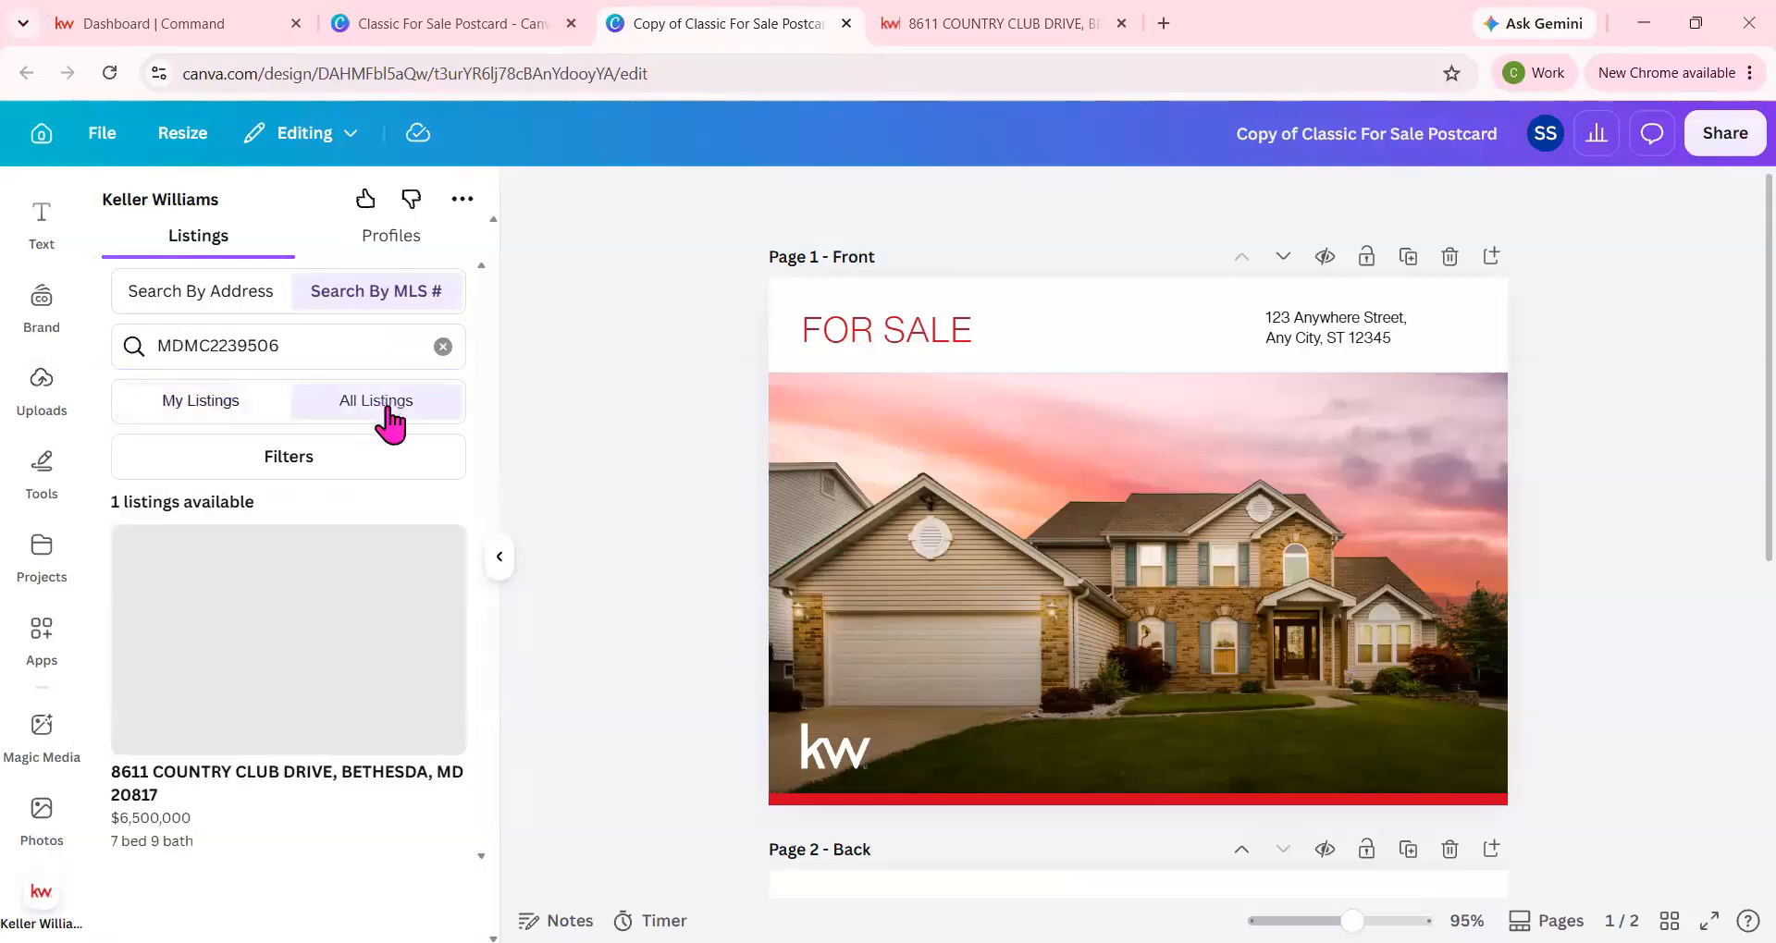
Switch to Search By Address and replace the MLS number with the full property address copied from the listing web page.
left_click(245, 306)
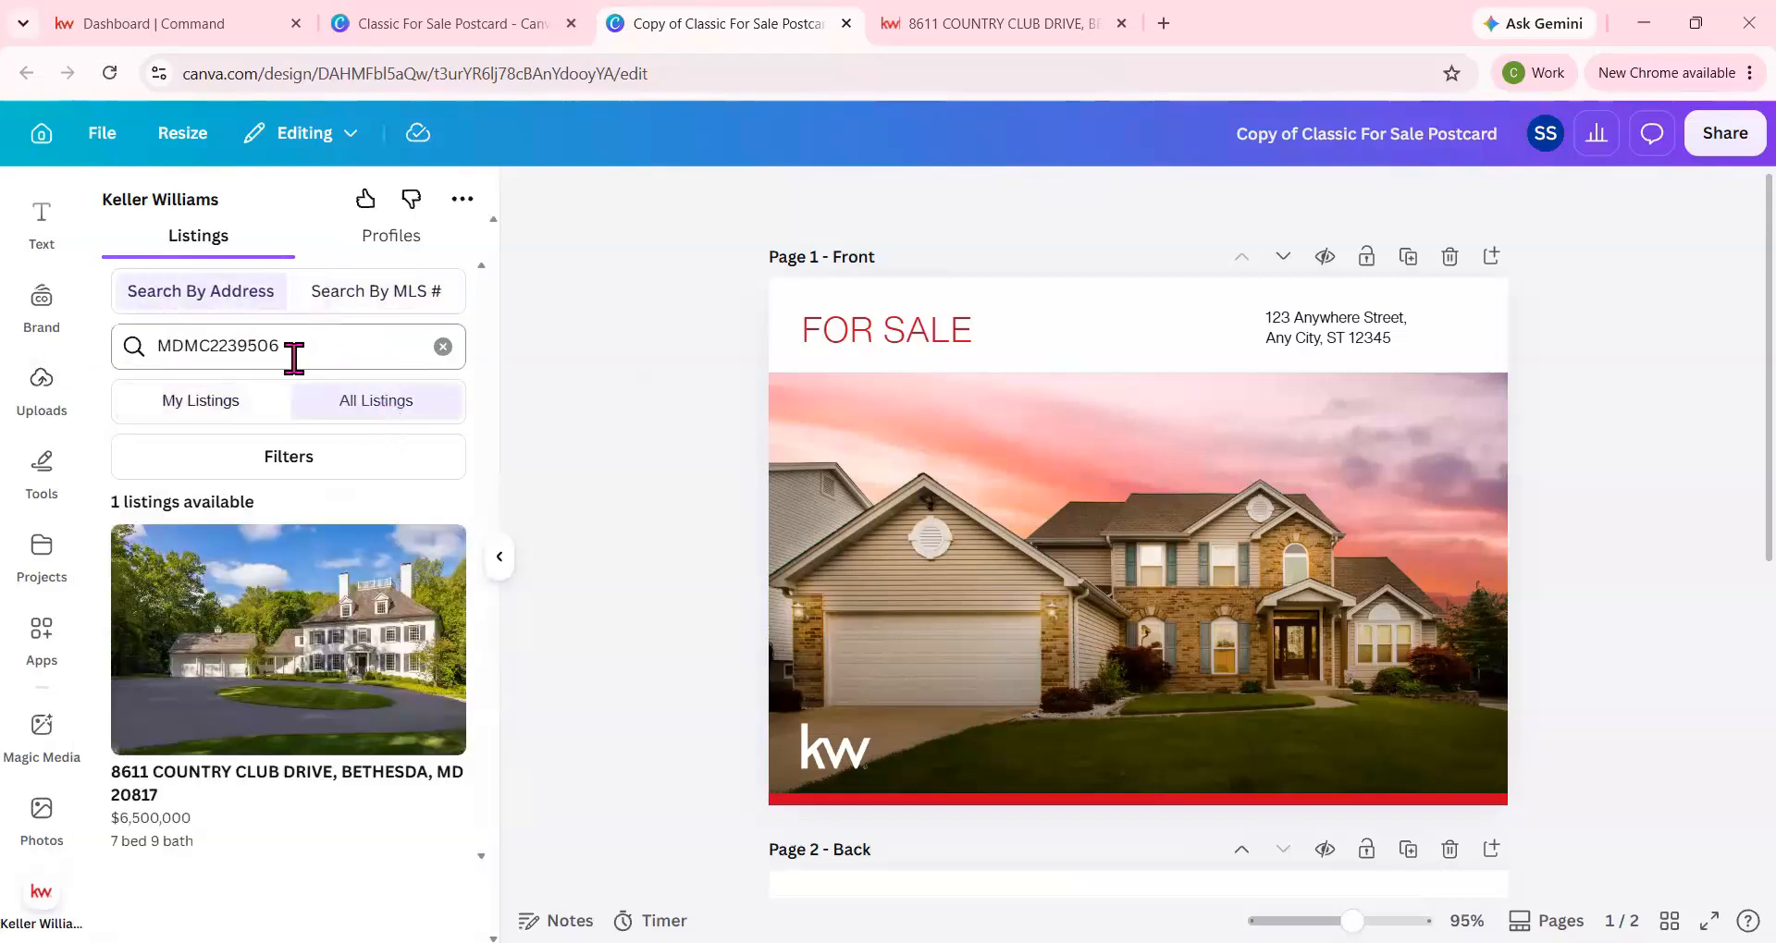
left_click(980, 21)
scroll(265, 551, "up", 5)
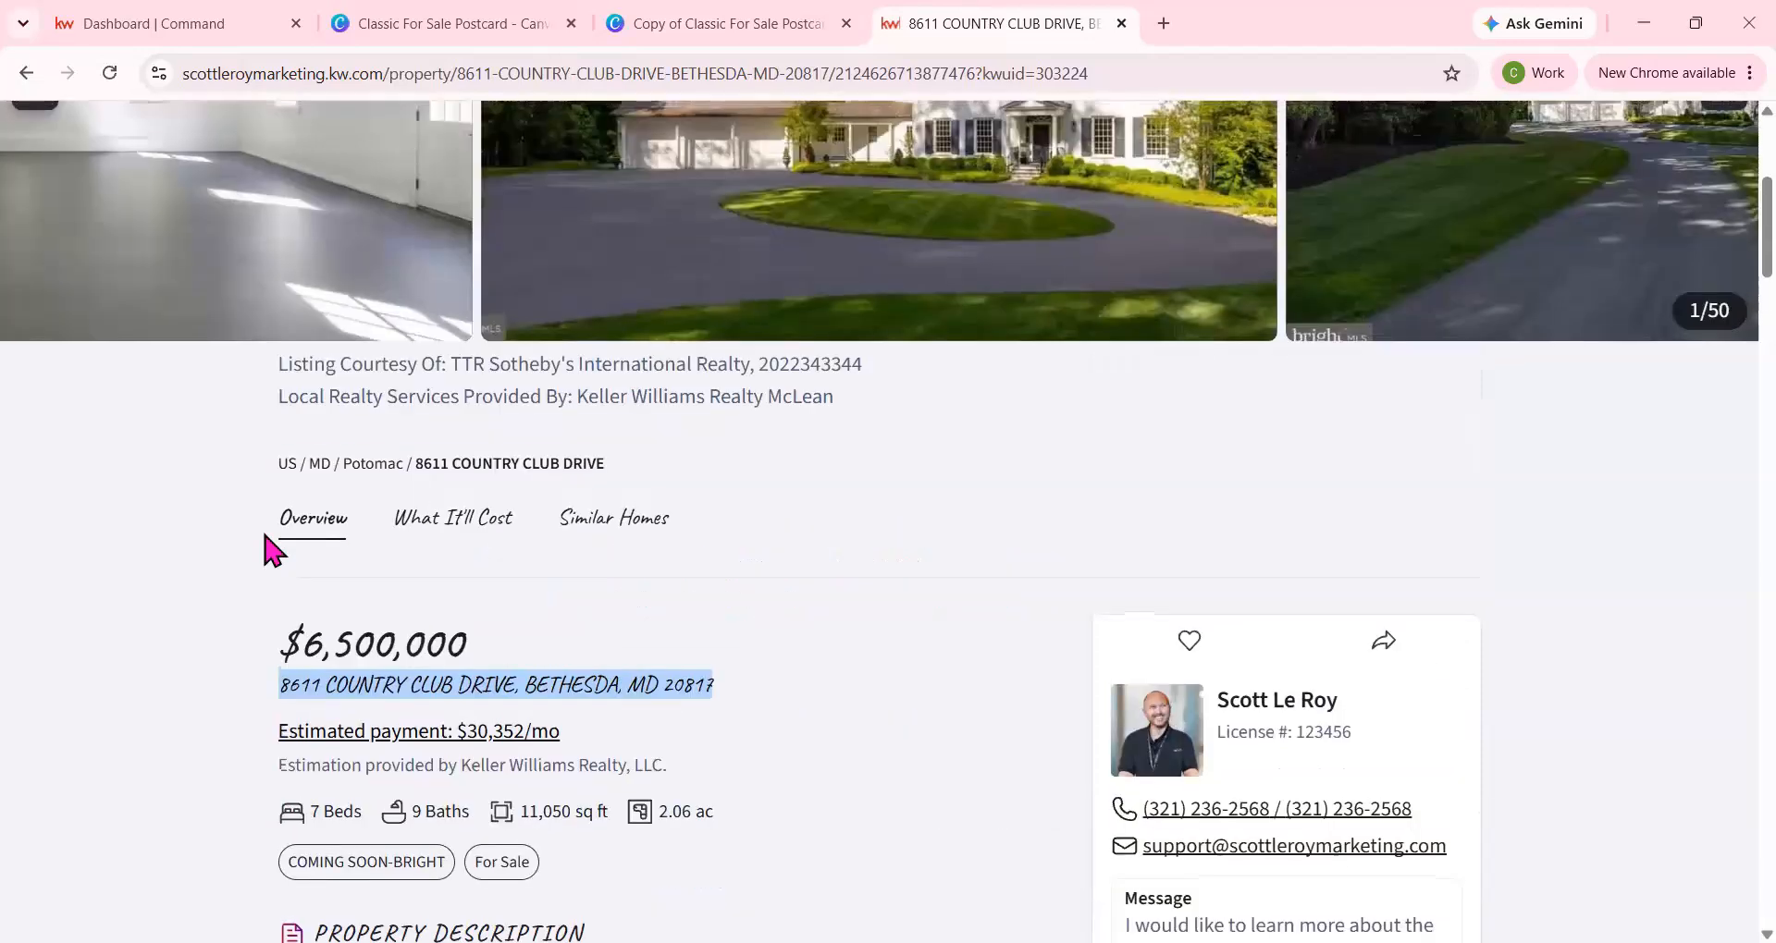
right_click(324, 680)
left_click(411, 387)
left_click(731, 22)
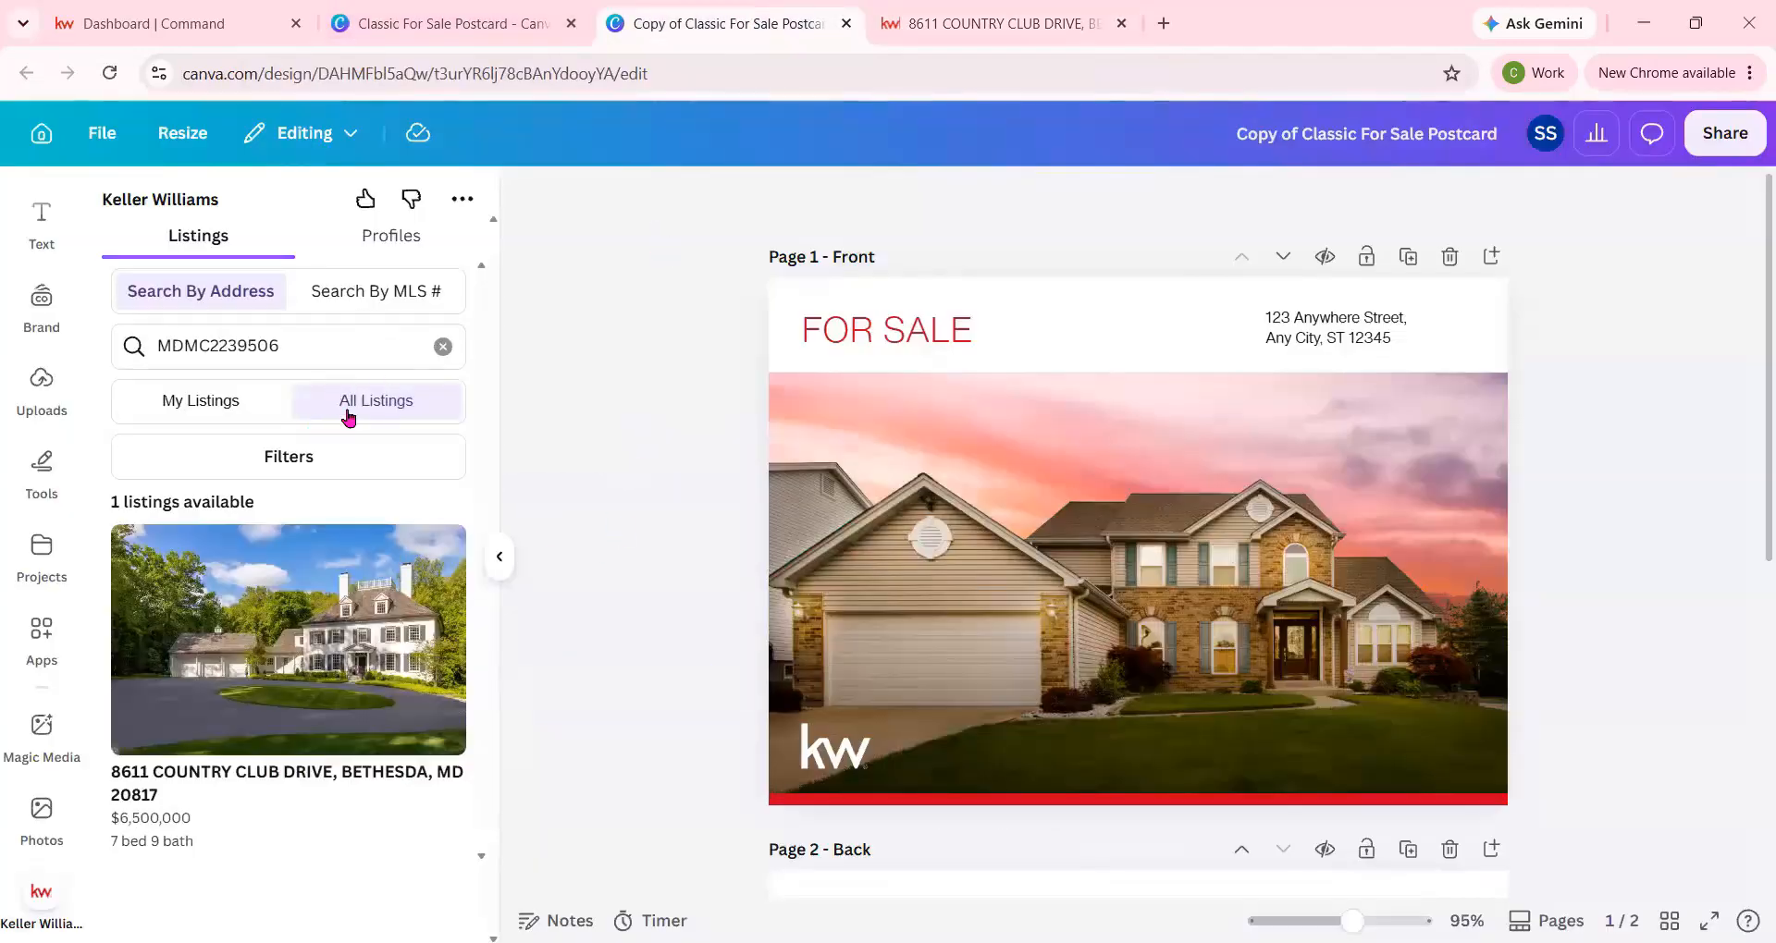
left_click_drag(305, 345, 114, 347)
key("ctrl+v")
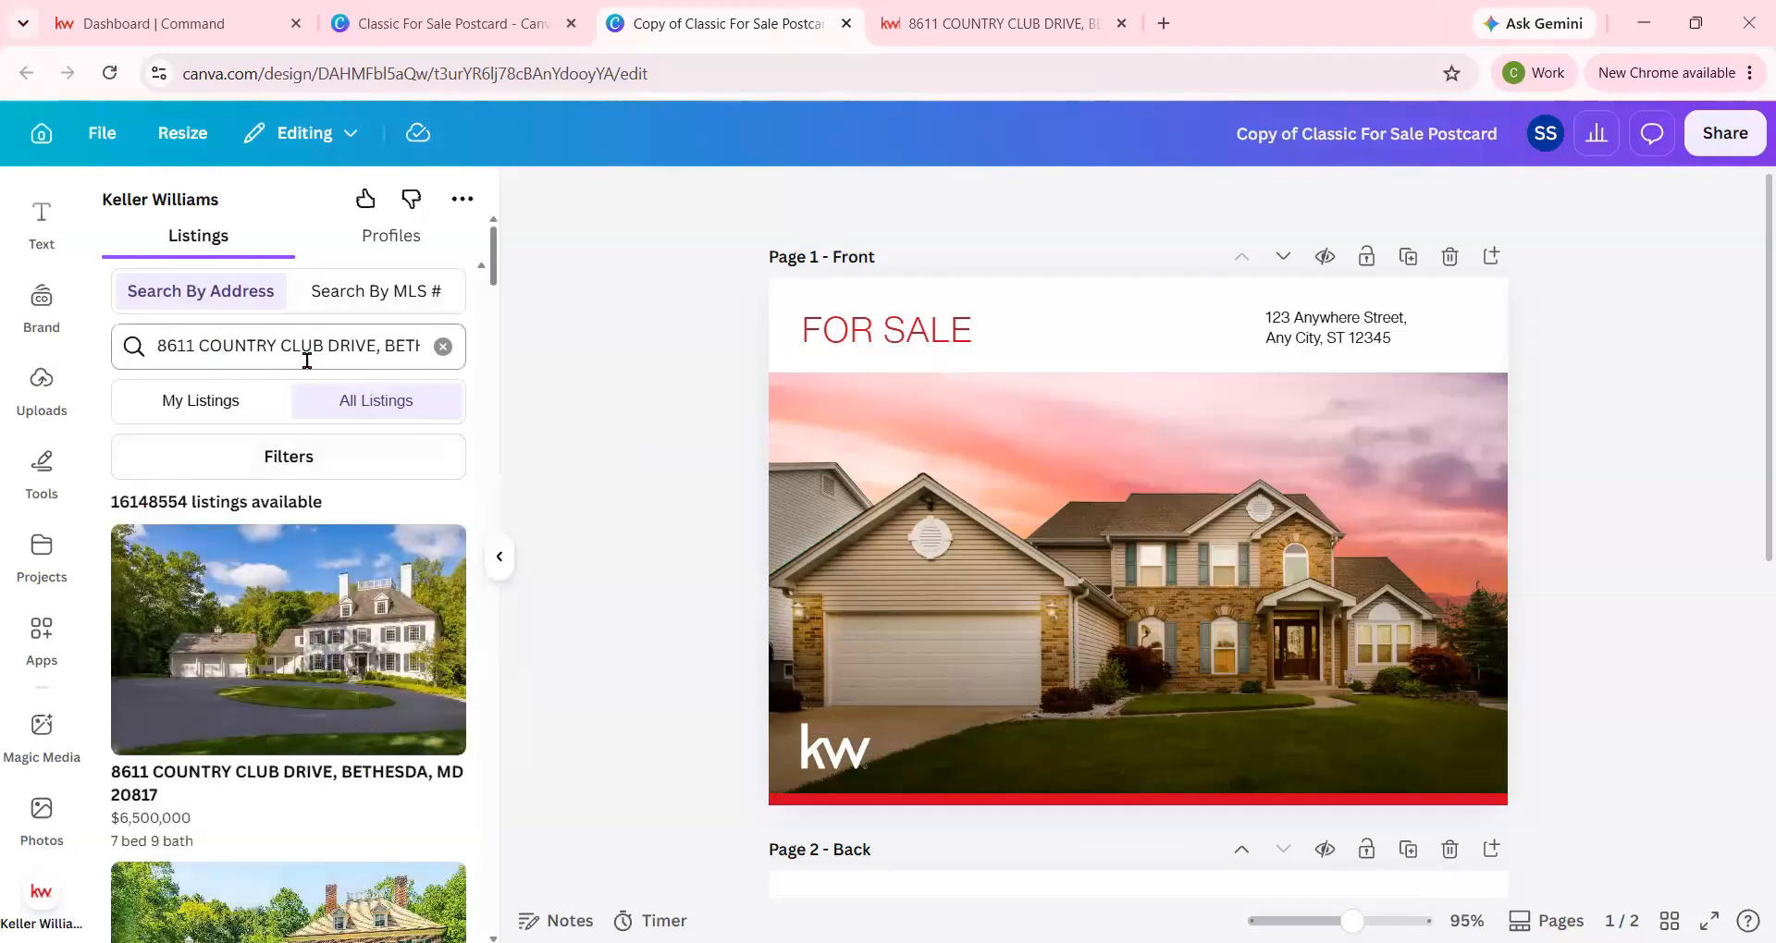
Open the matching property listing and replace the house photo on the postcard's front page with the listing's first exterior image.
left_click(288, 664)
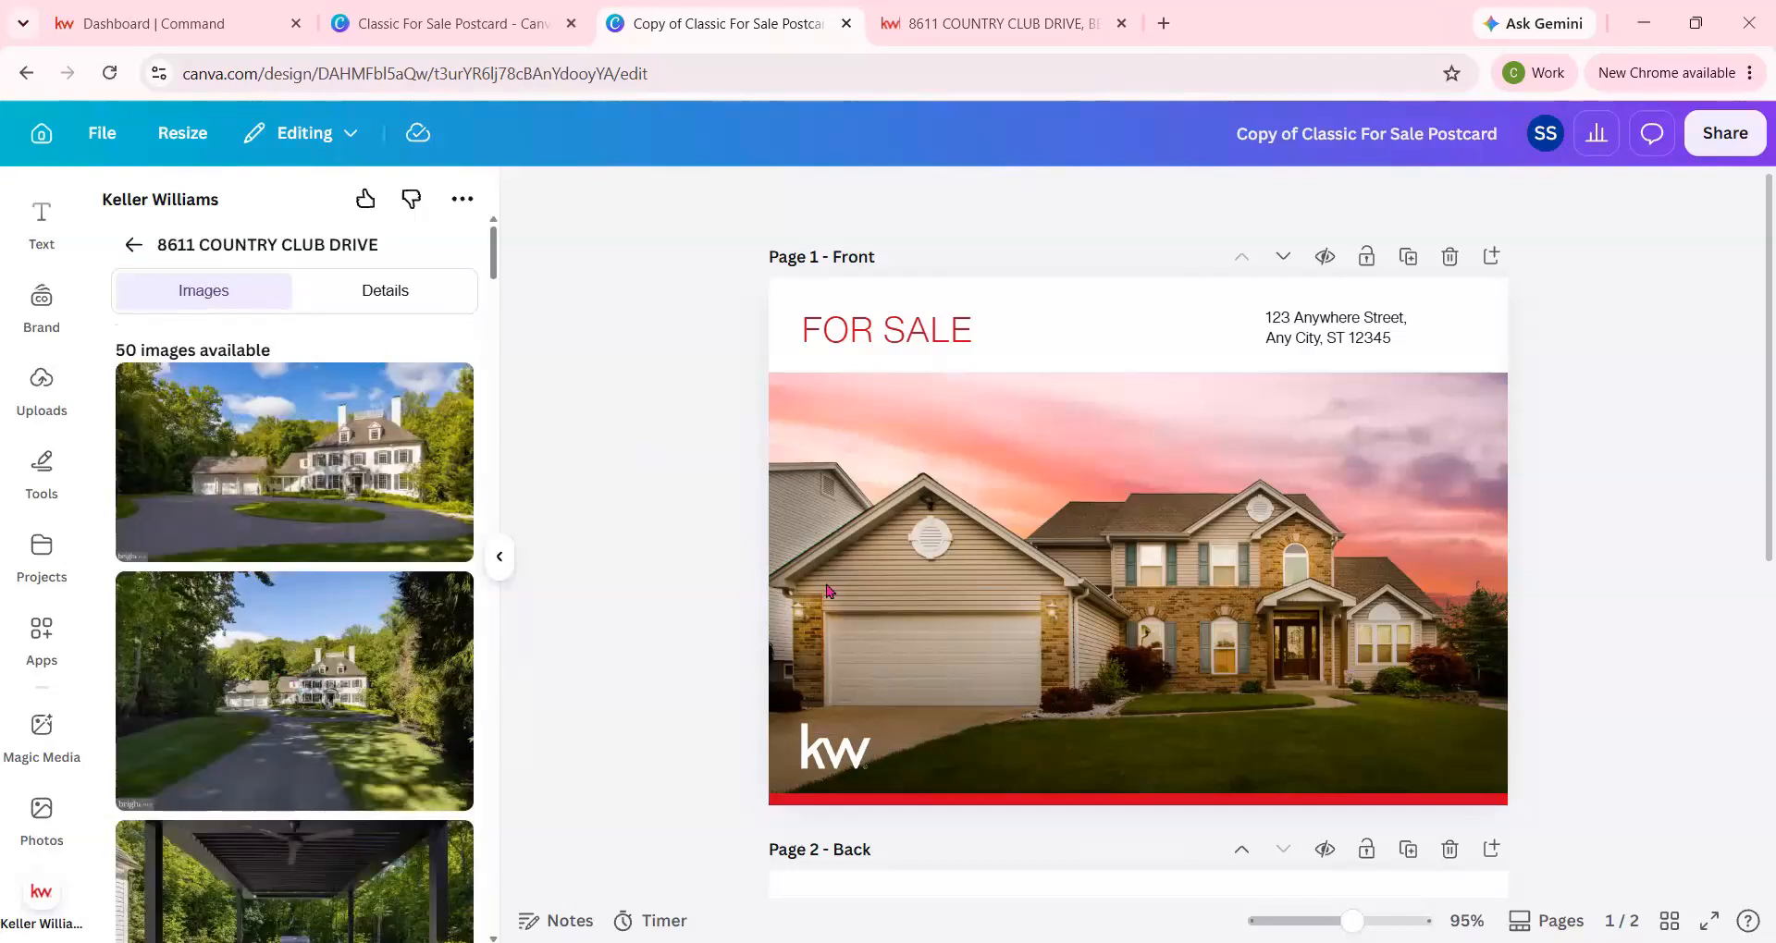
scroll(924, 555, "down", 2)
scroll(407, 606, "down", 3)
scroll(407, 606, "up", 3)
scroll(1140, 400, "up", 2)
left_click(1046, 487)
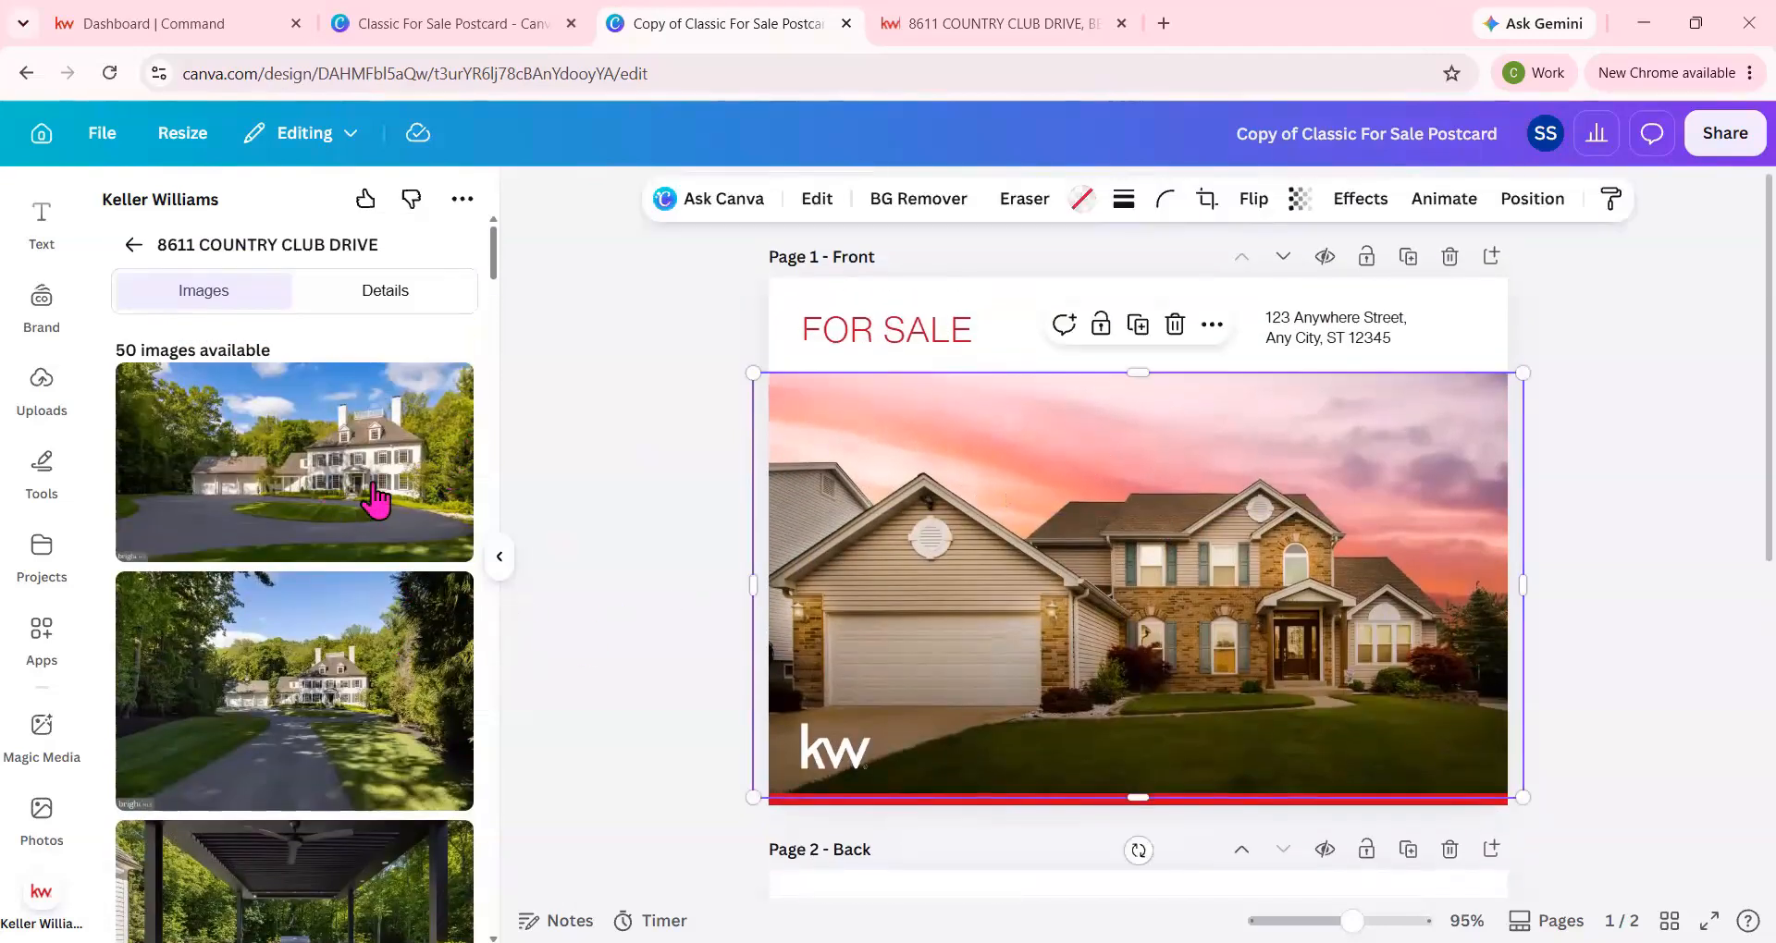
left_click_drag(342, 483, 838, 478)
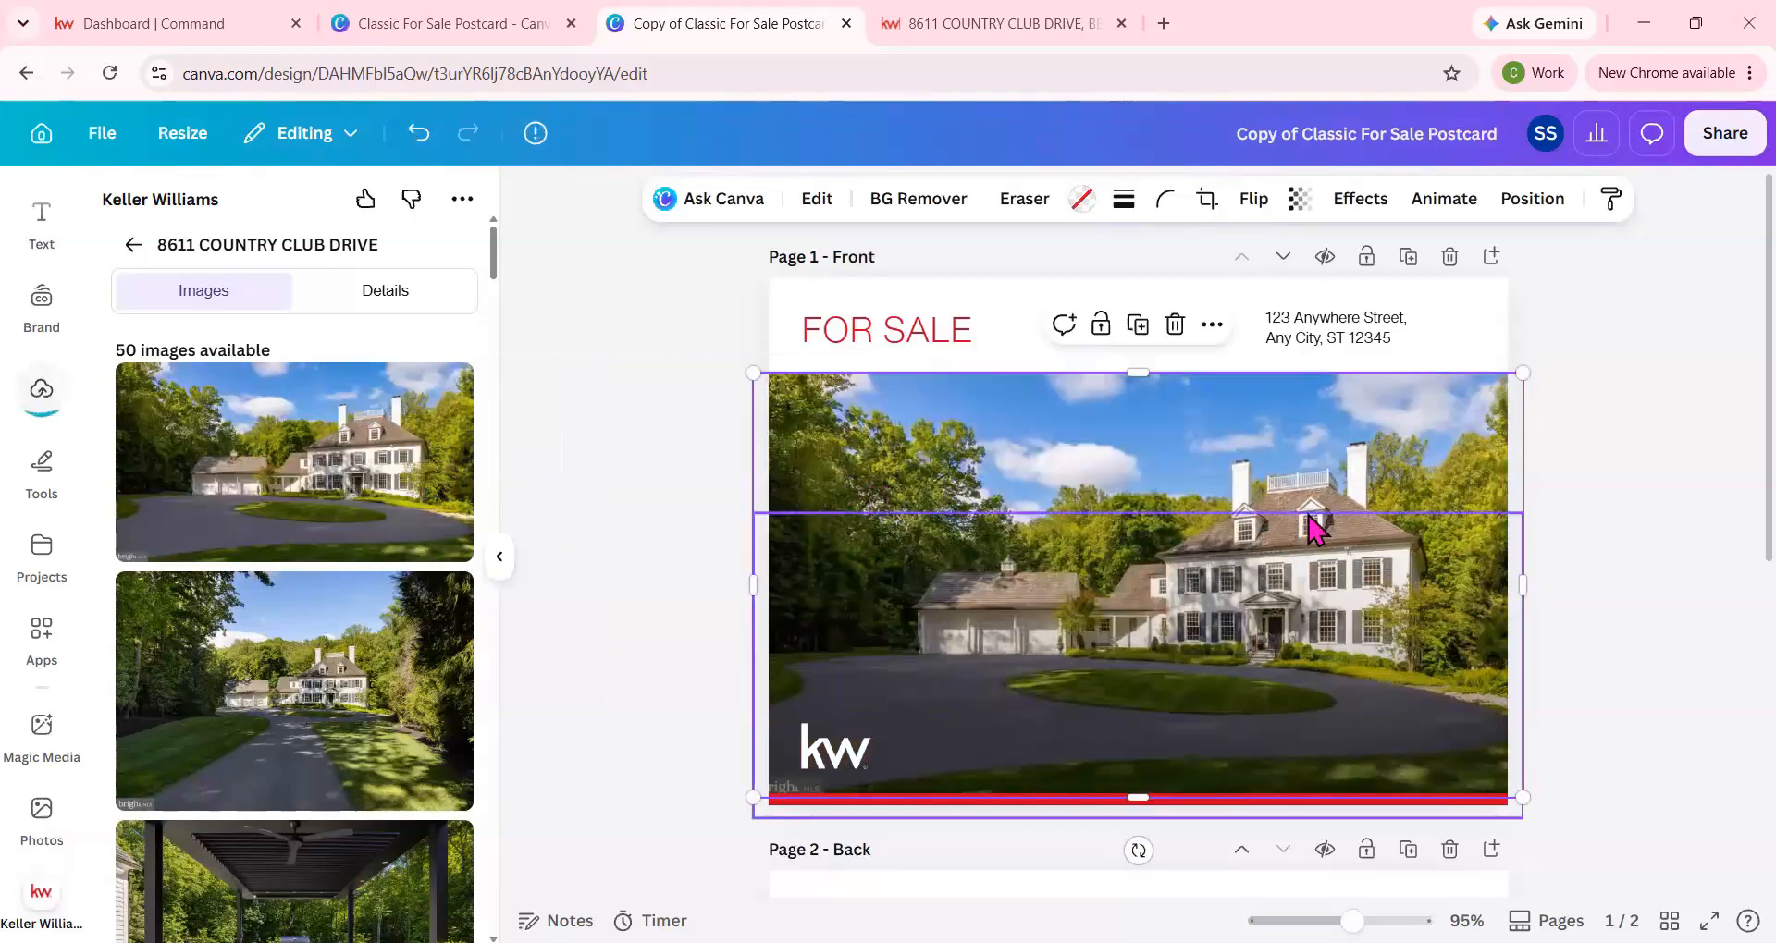
Crop the house photo on the front page by enlarging it within its frame and repositioning it to centre on the house.
double_click(840, 555)
left_click_drag(751, 370, 504, 382)
left_click_drag(1170, 495, 1168, 541)
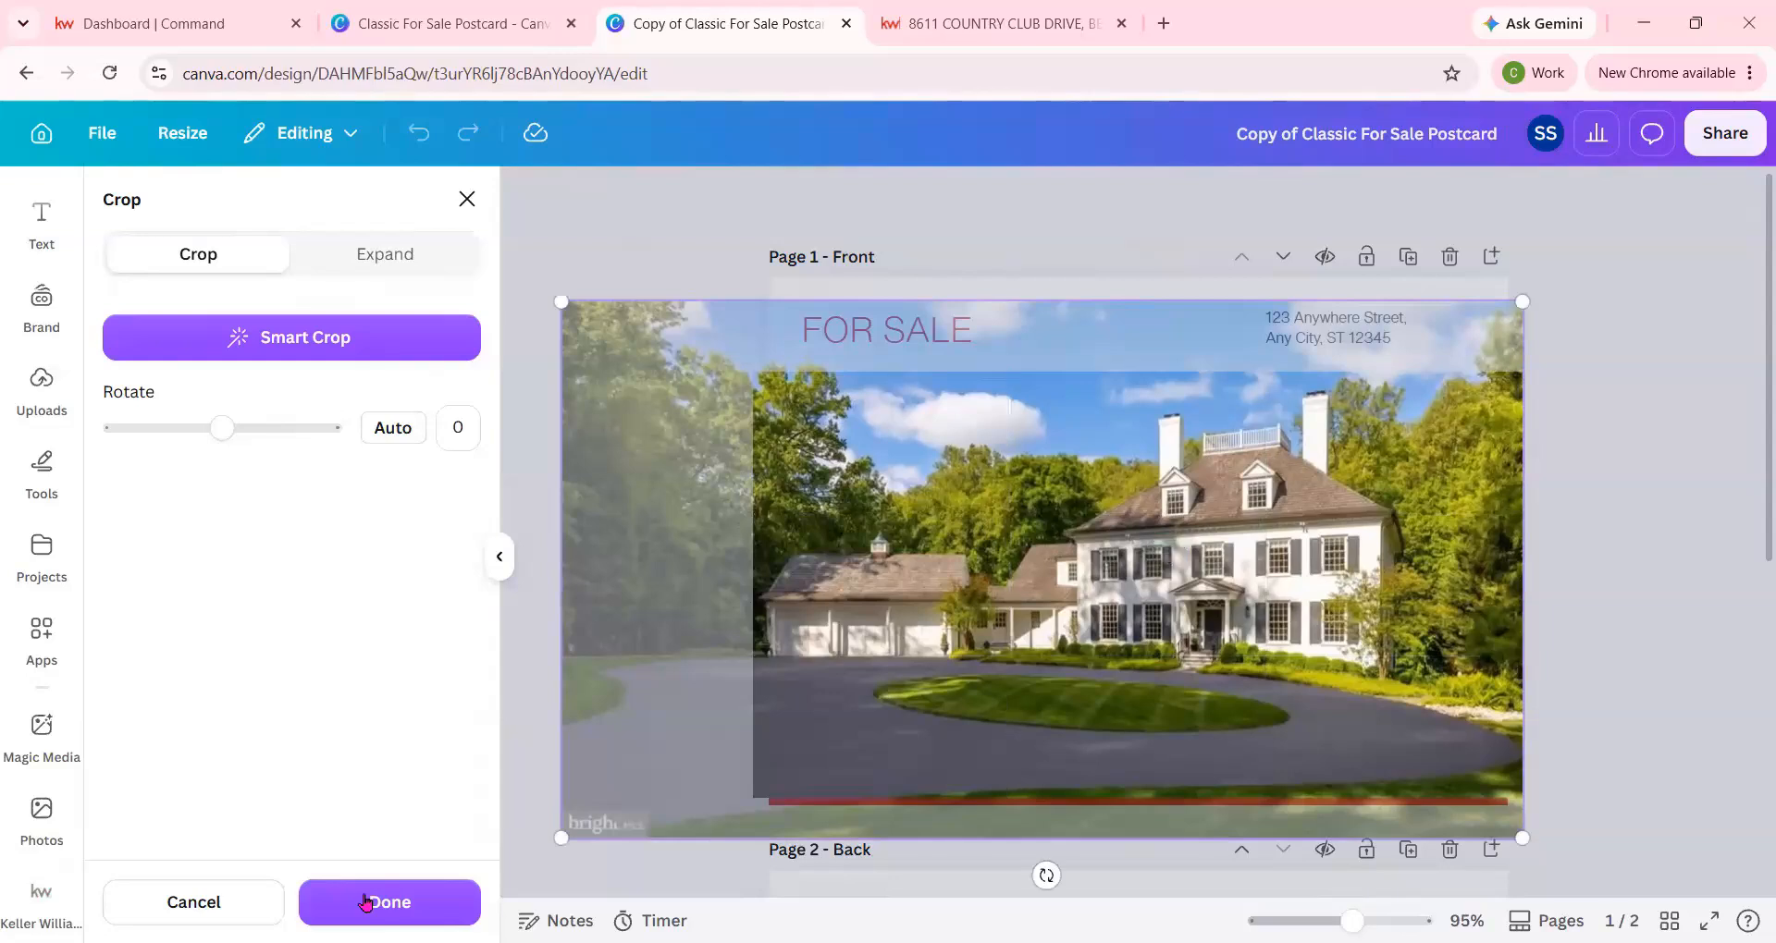
left_click_drag(1130, 690, 1118, 641)
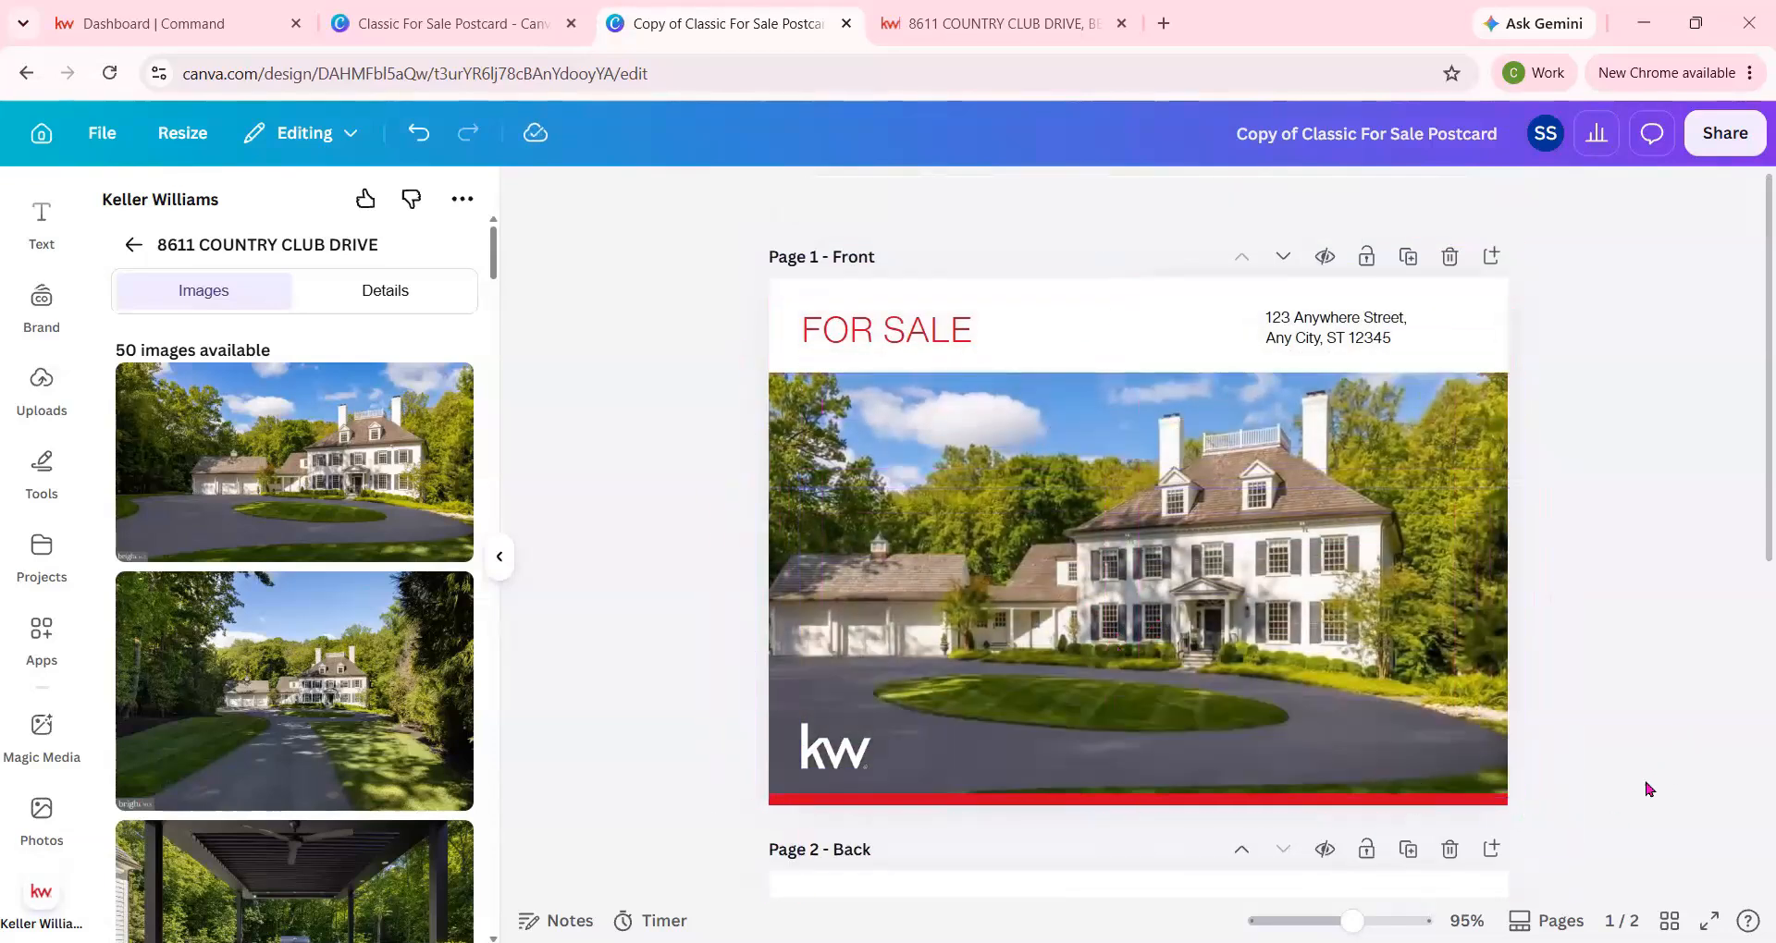
Replace the placeholder address on the front page with the property address from the listing's details in the Keller Williams app.
left_click(383, 311)
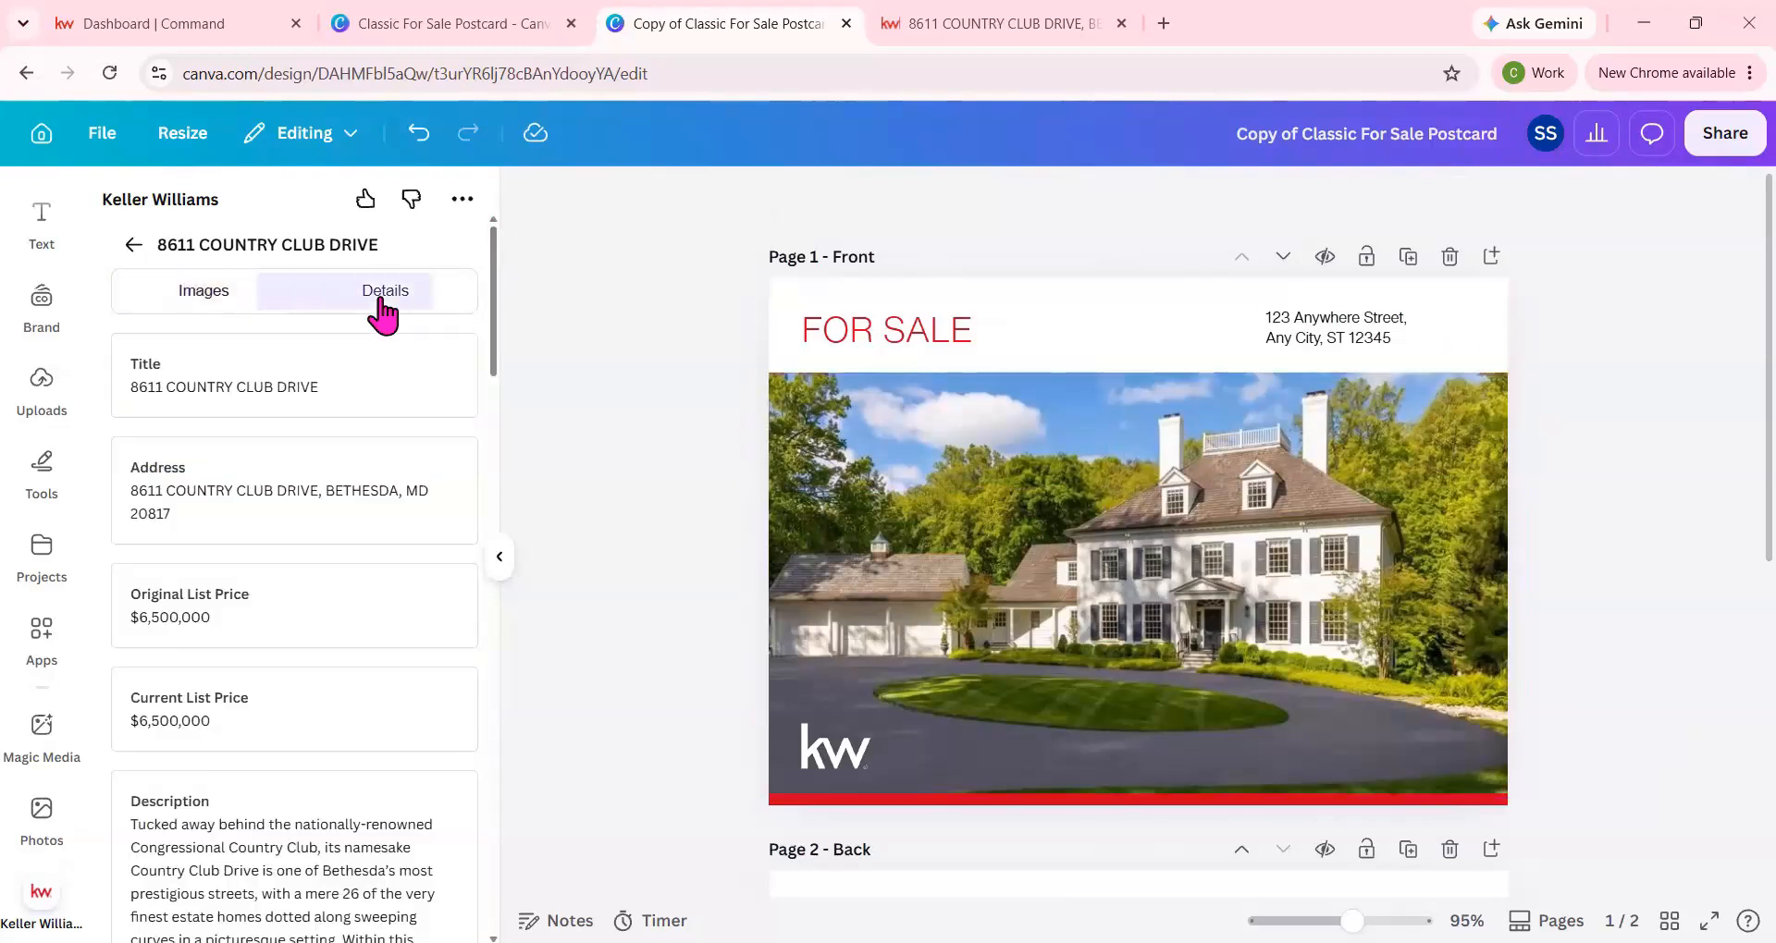
left_click(1341, 335)
left_click_drag(349, 503, 1332, 361)
Select the placeholder DBA NAME logo on the back page and look through the uploaded images for a replacement logo.
scroll(1462, 413, "down", 6)
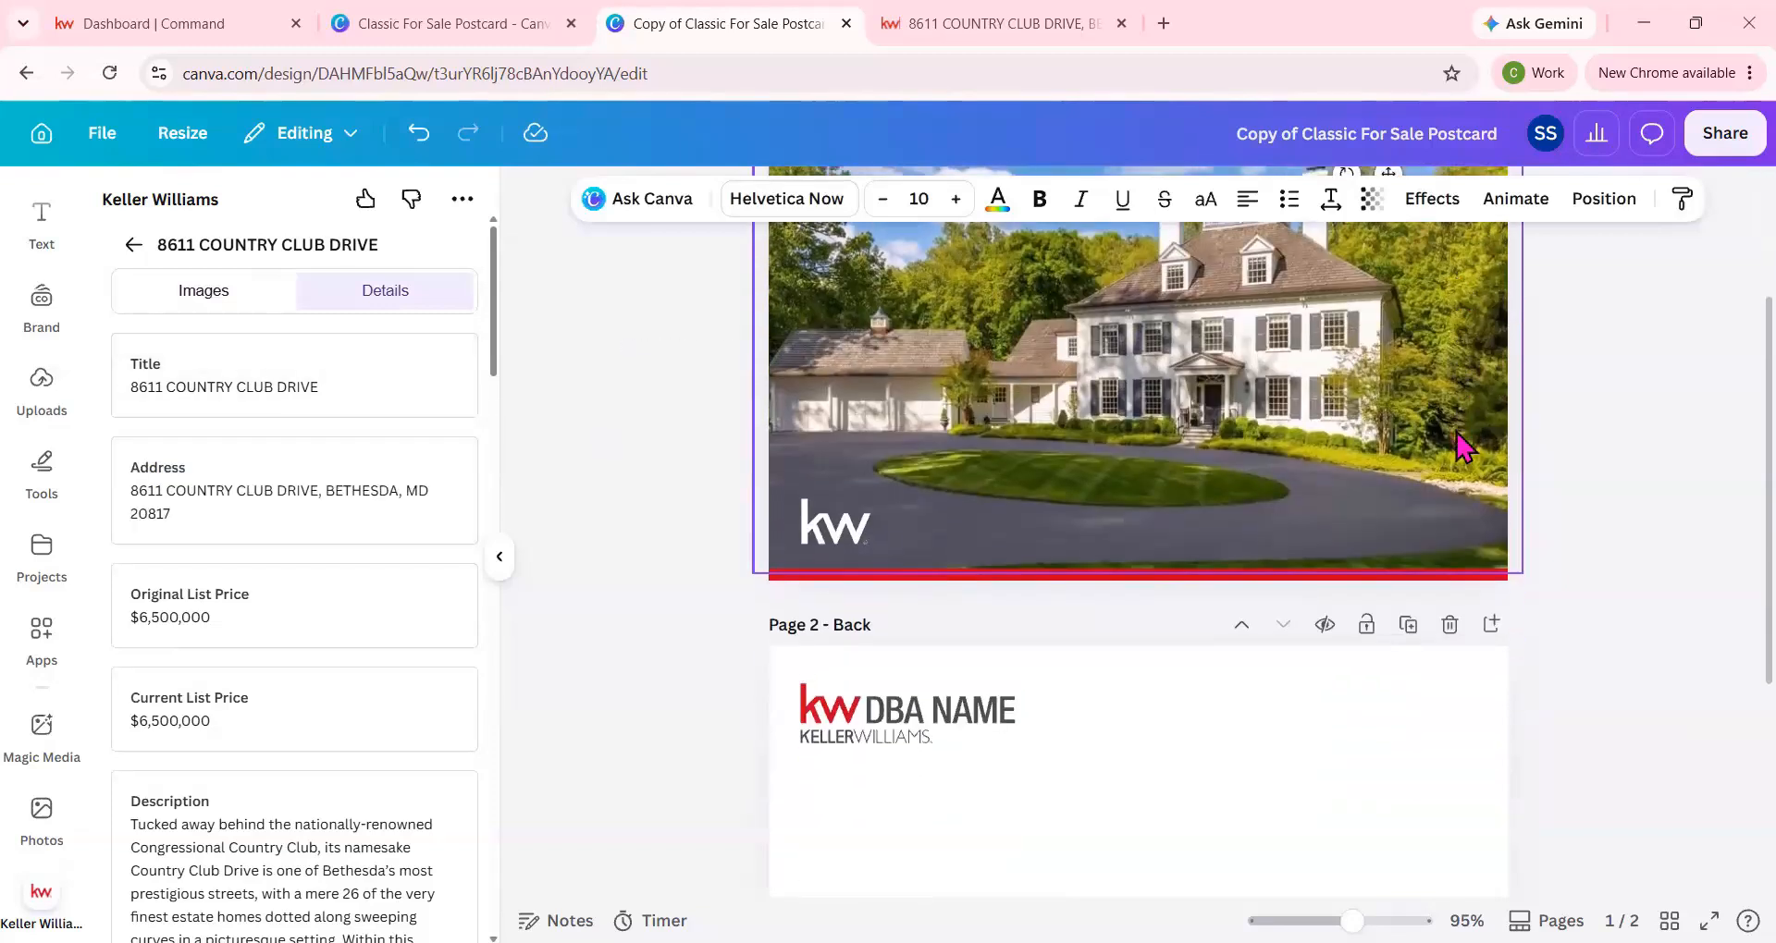
left_click(948, 370)
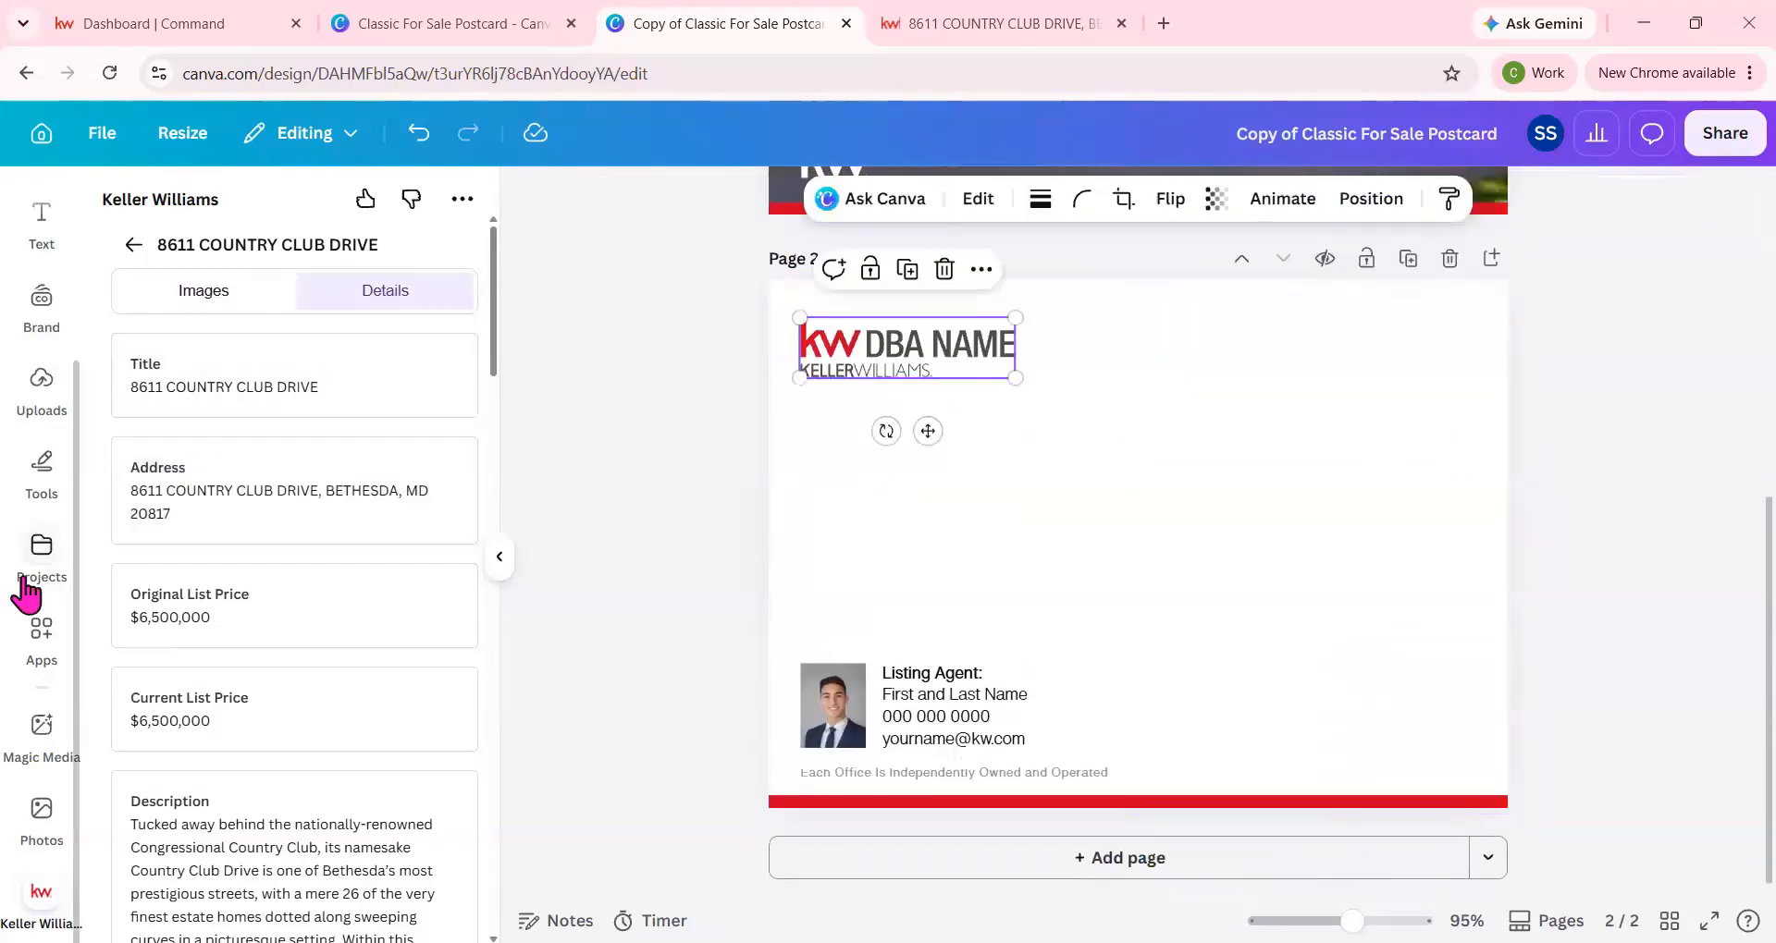
left_click(39, 409)
scroll(370, 716, "down", 10)
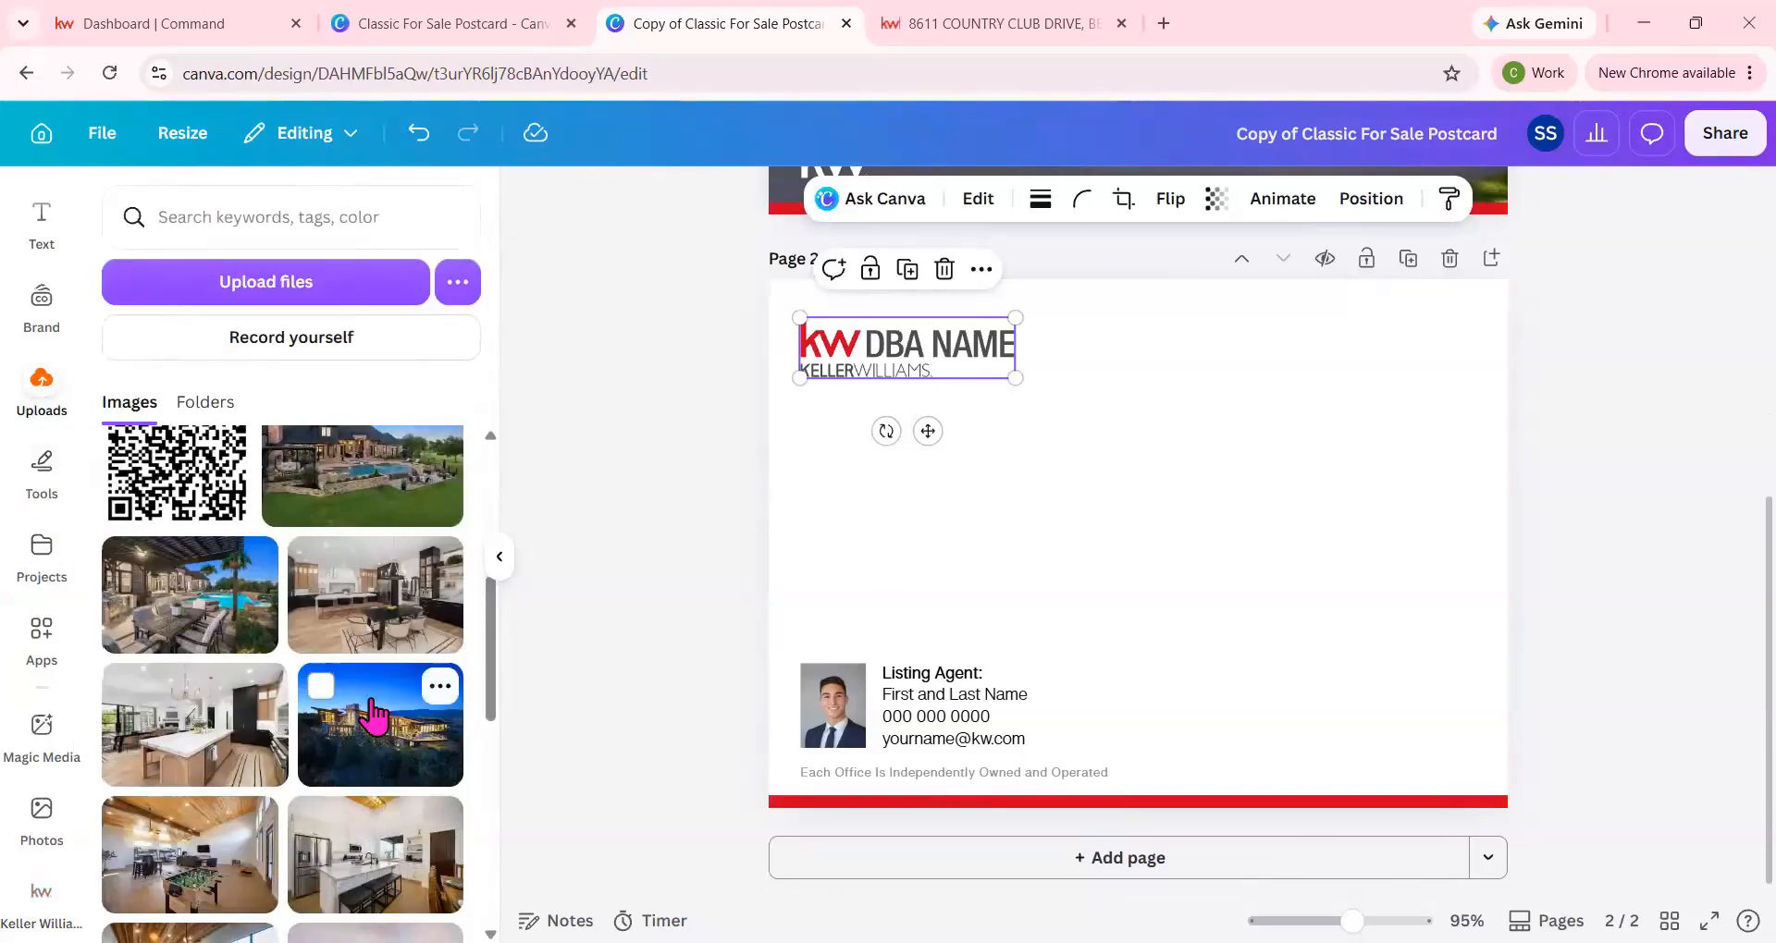
scroll(374, 717, "down", 5)
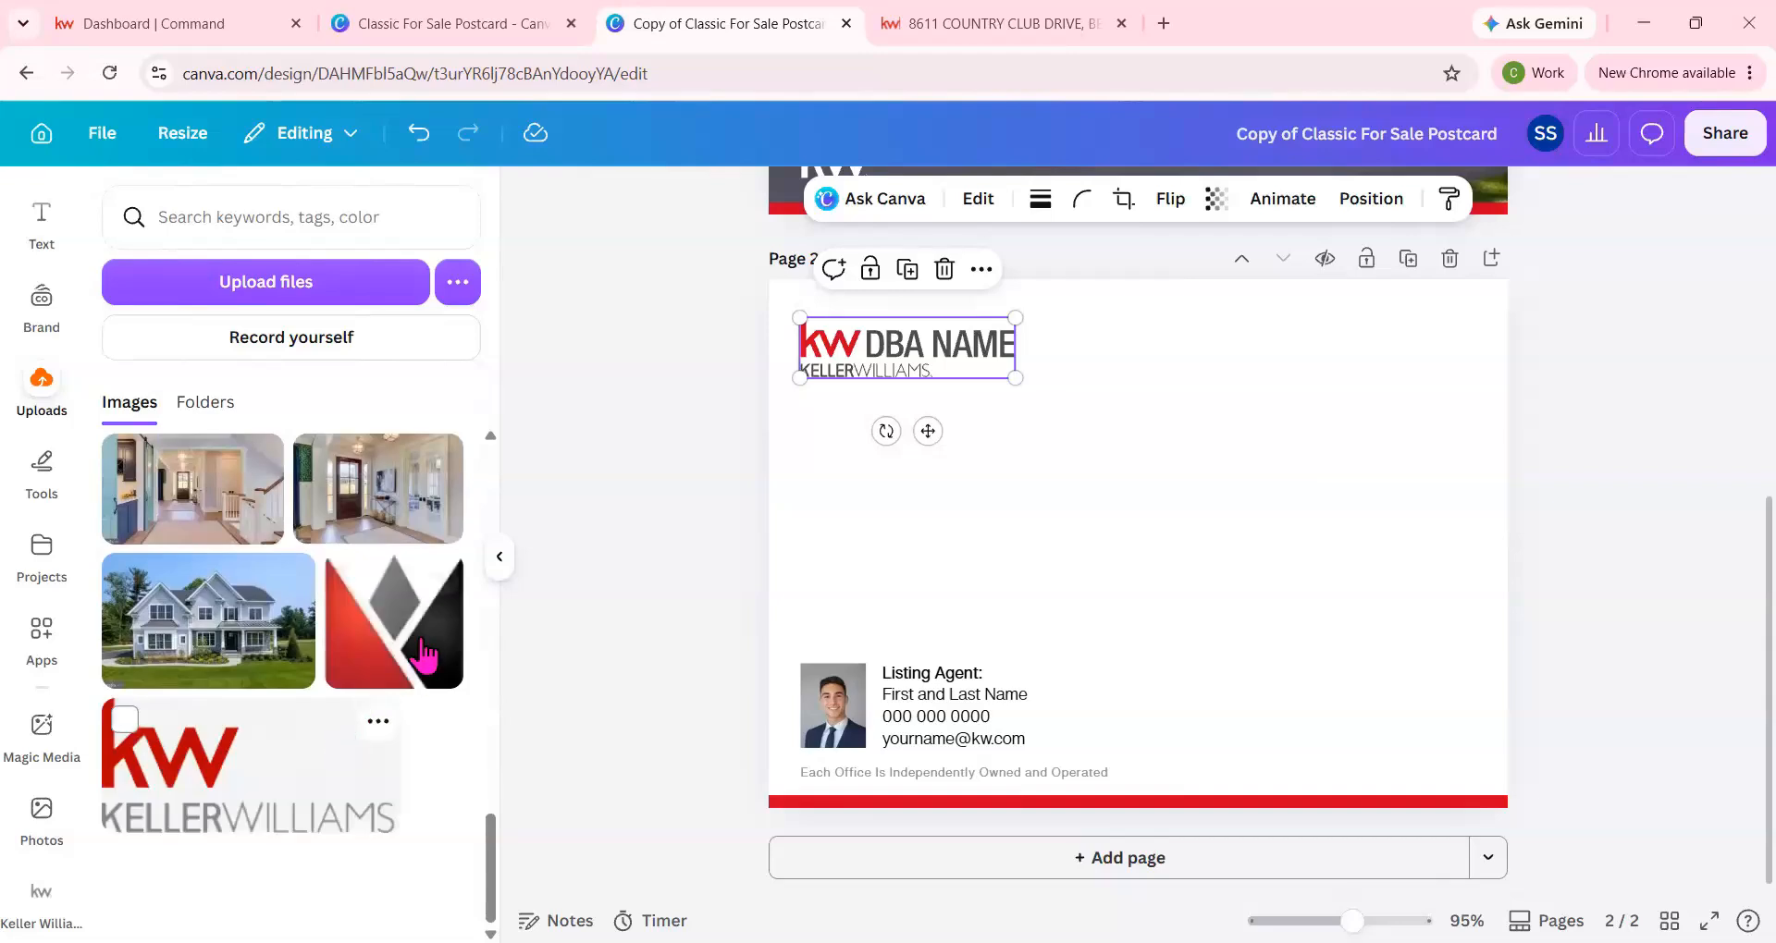
scroll(397, 655, "up", 5)
scroll(397, 654, "down", 5)
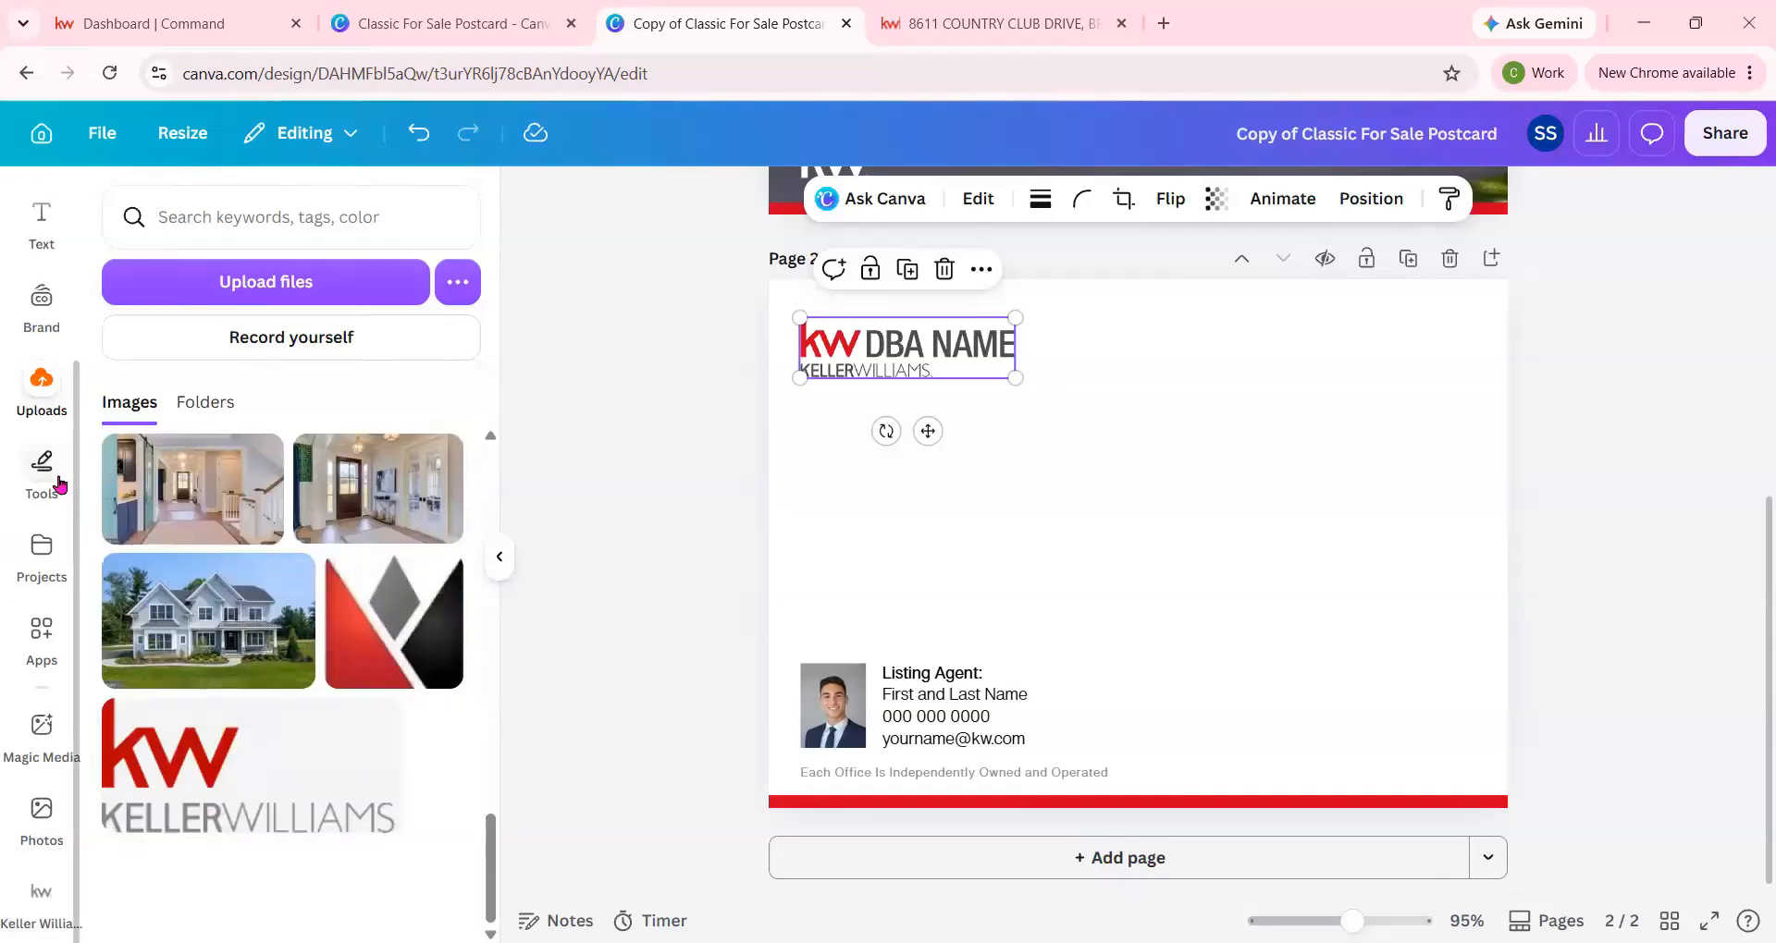
Replace the placeholder logo on the back page with the SLM brand logo, scaled down in the page's upper-left corner.
left_click(40, 306)
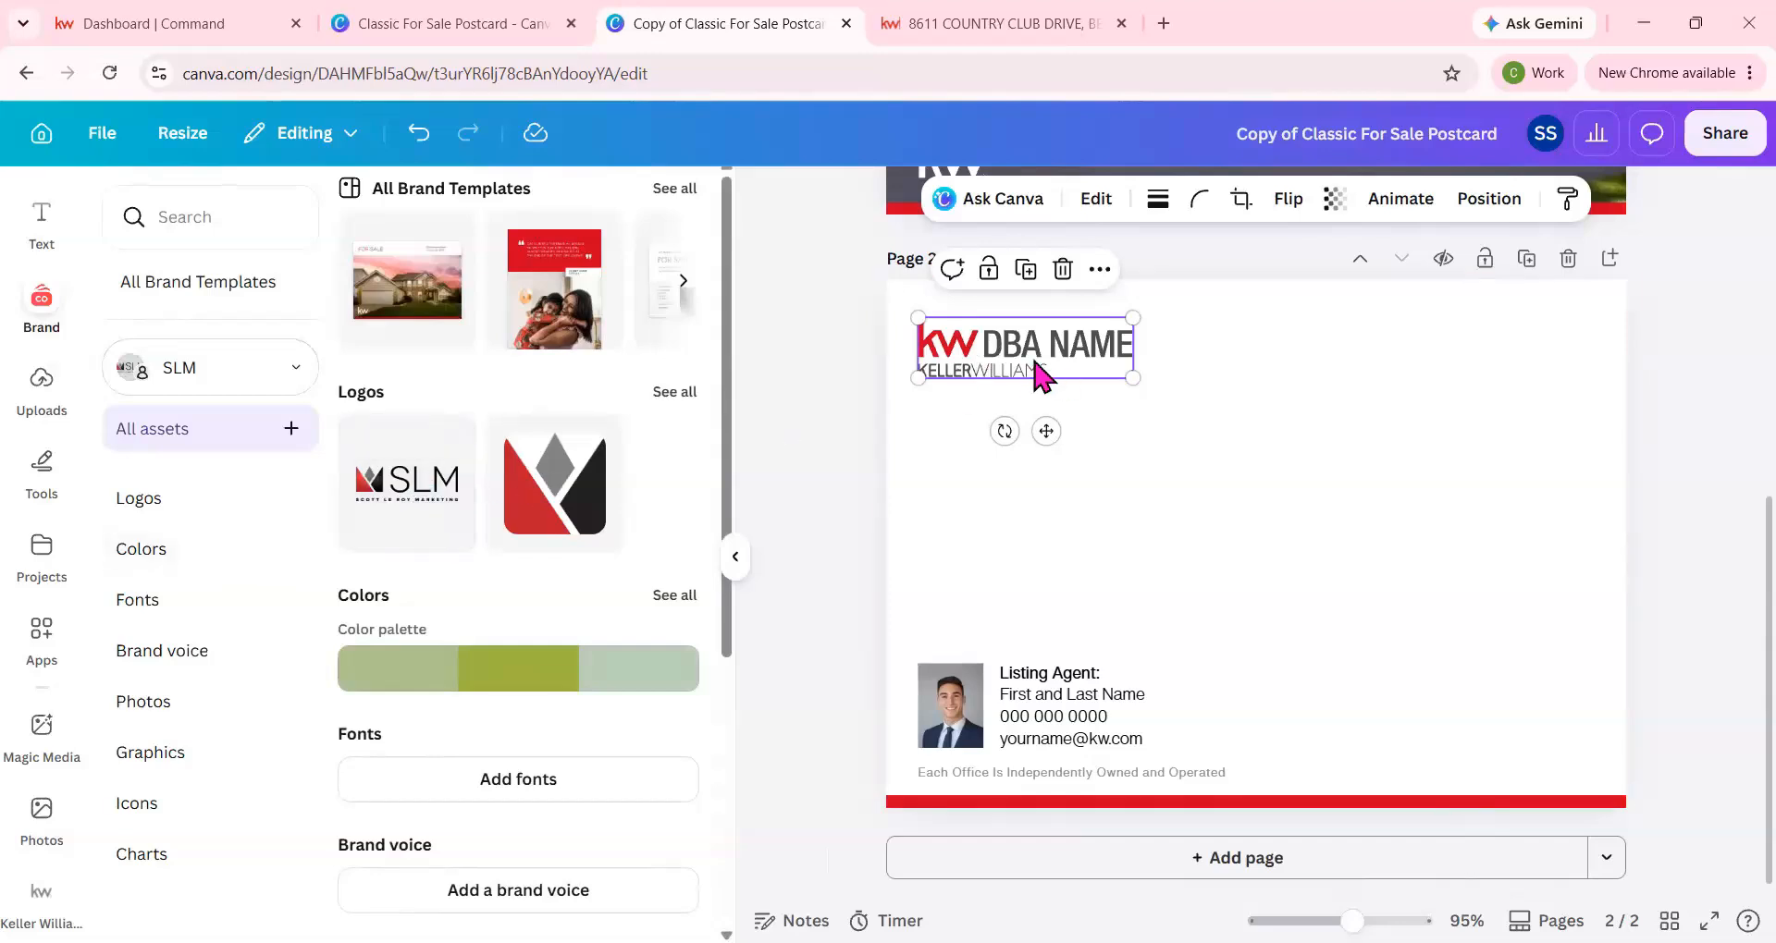
key("Delete")
left_click(438, 508)
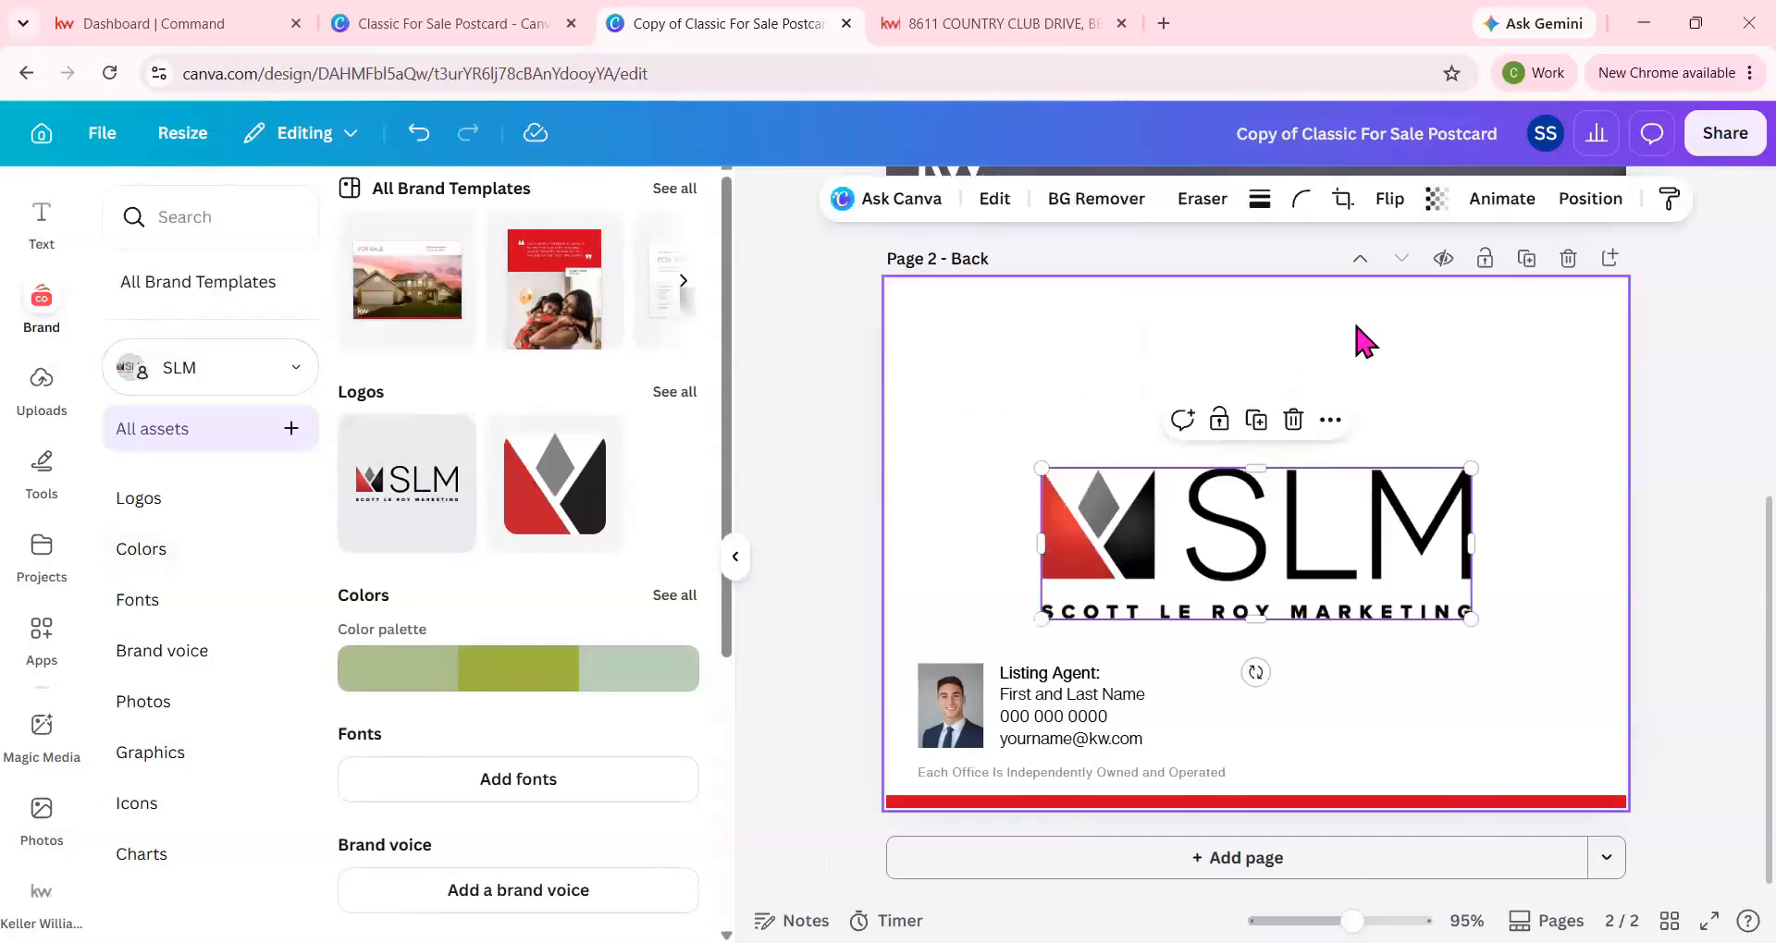
left_click_drag(1350, 574, 1223, 399)
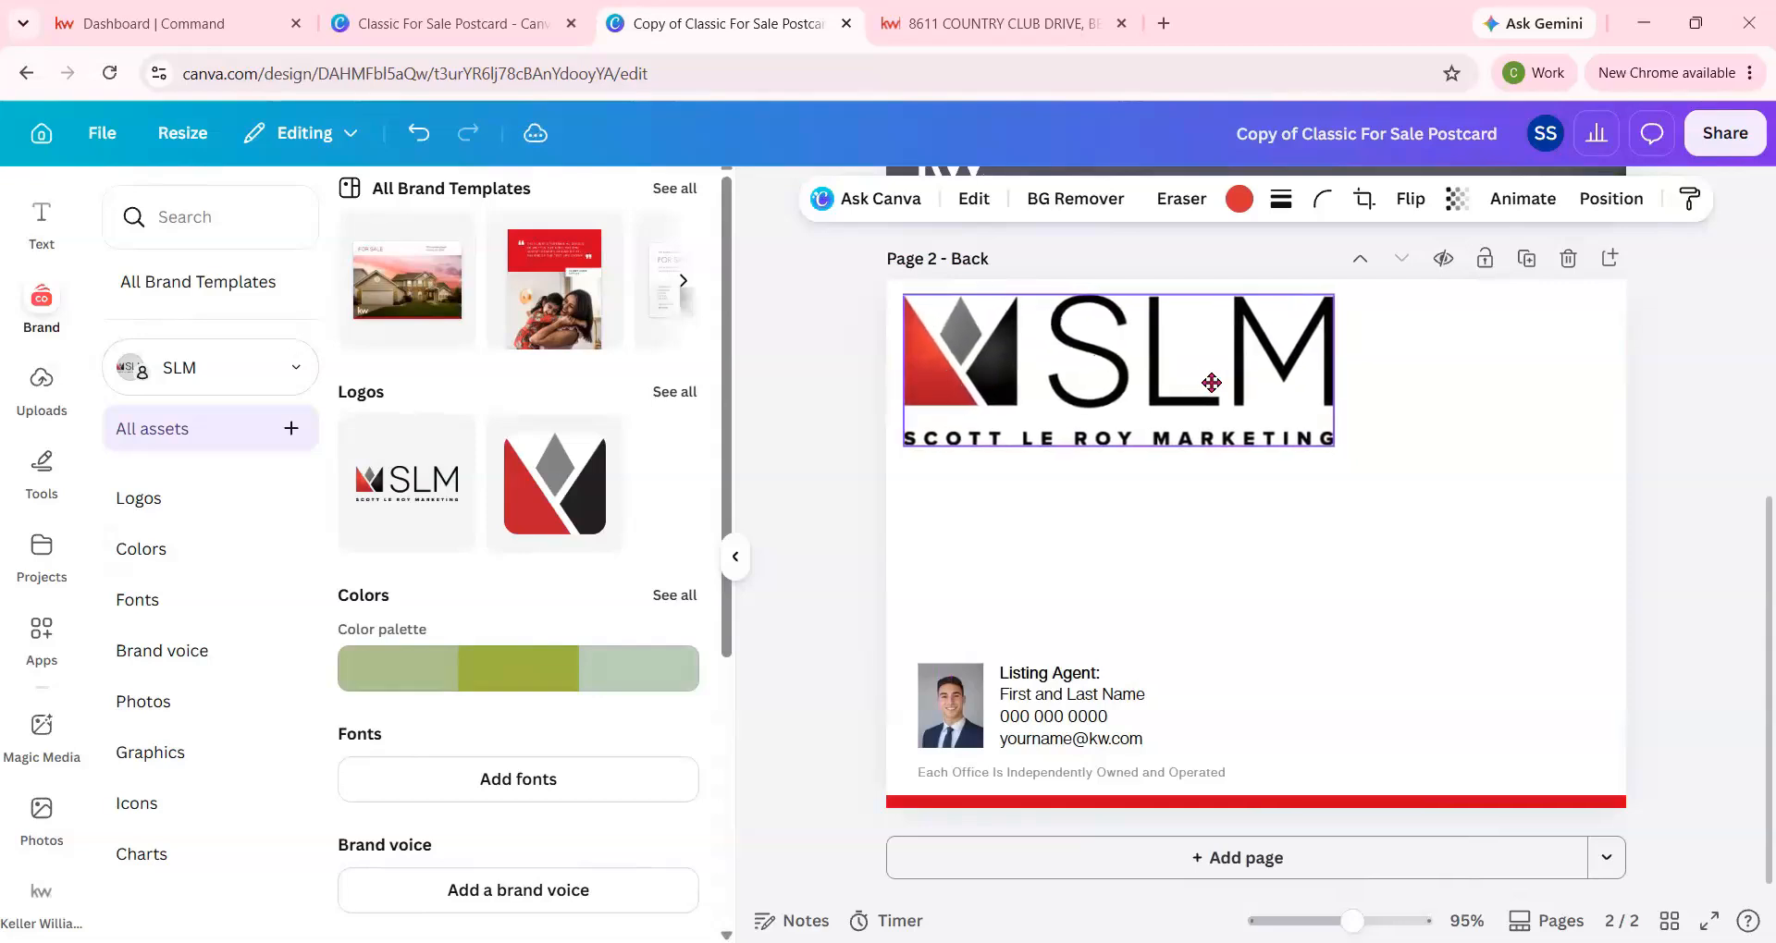
left_click_drag(1344, 446, 1086, 406)
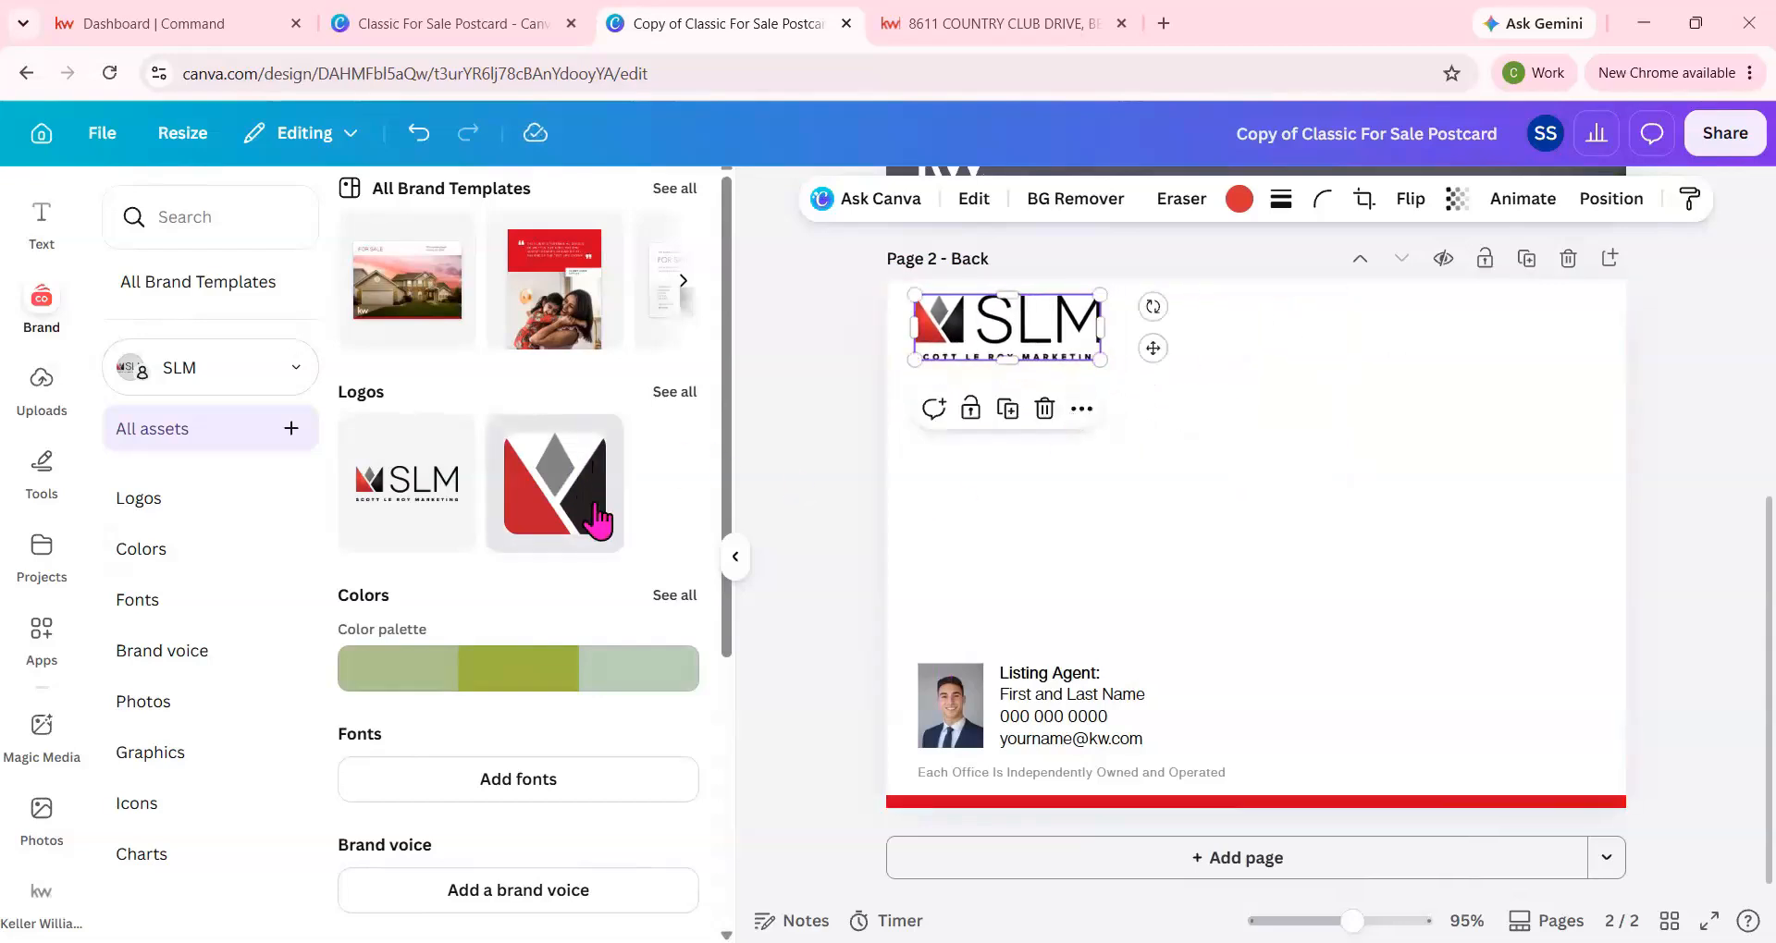
Replace the agent headshot on the back page with the brand kit photo and adjust its crop within the frame.
scroll(603, 527, "down", 3)
scroll(552, 558, "down", 2)
left_click(935, 702)
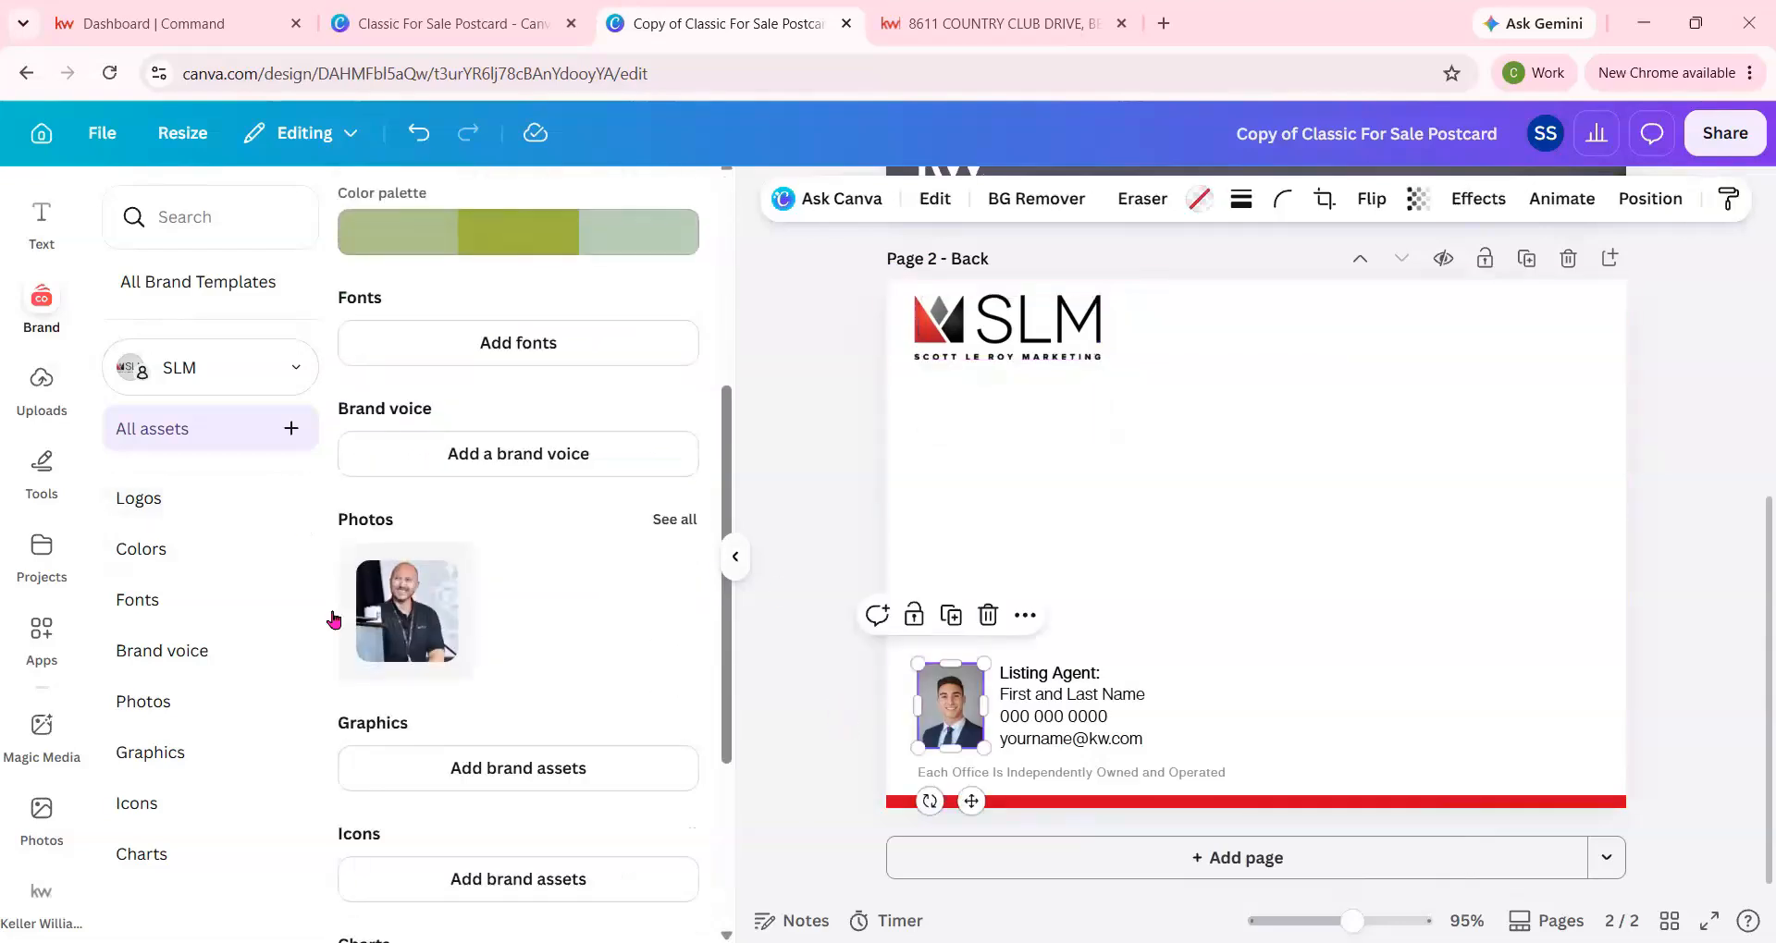
left_click_drag(943, 709, 902, 775)
double_click(938, 719)
left_click_drag(835, 713, 828, 715)
left_click(389, 899)
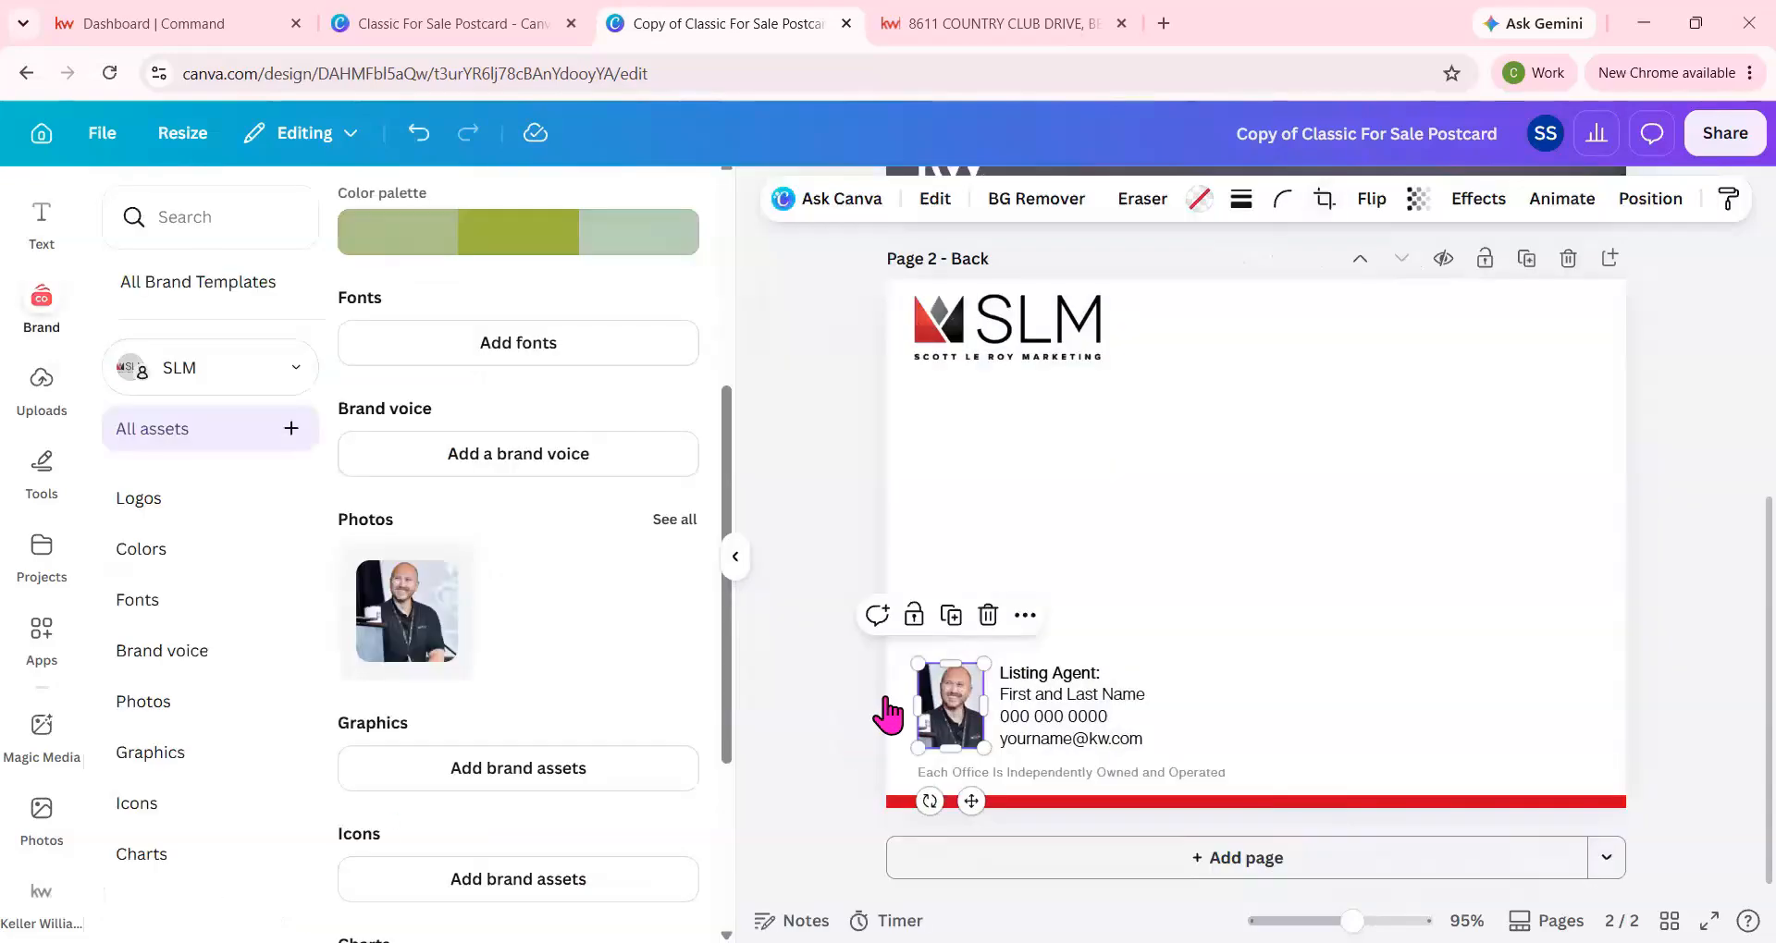
Replace the Listing Agent heading and placeholder name with the agent's name, and enter the agent's phone number on the back page.
double_click(1129, 690)
left_click_drag(1167, 686, 1010, 673)
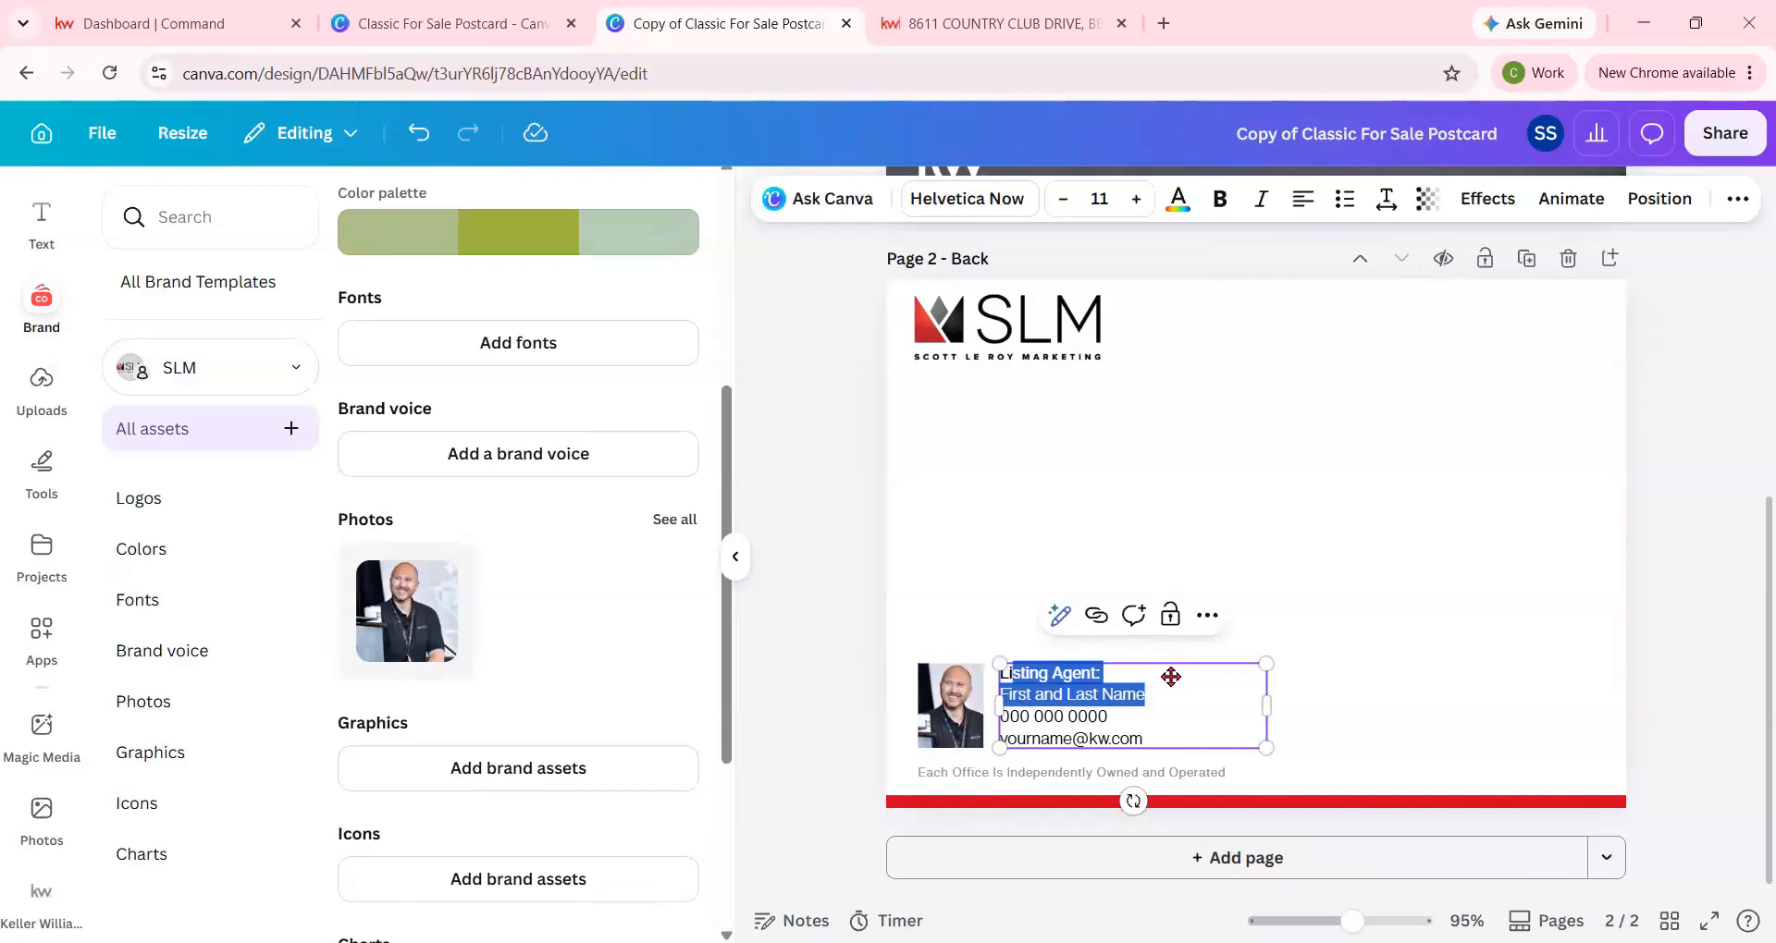
key("ctrl+v")
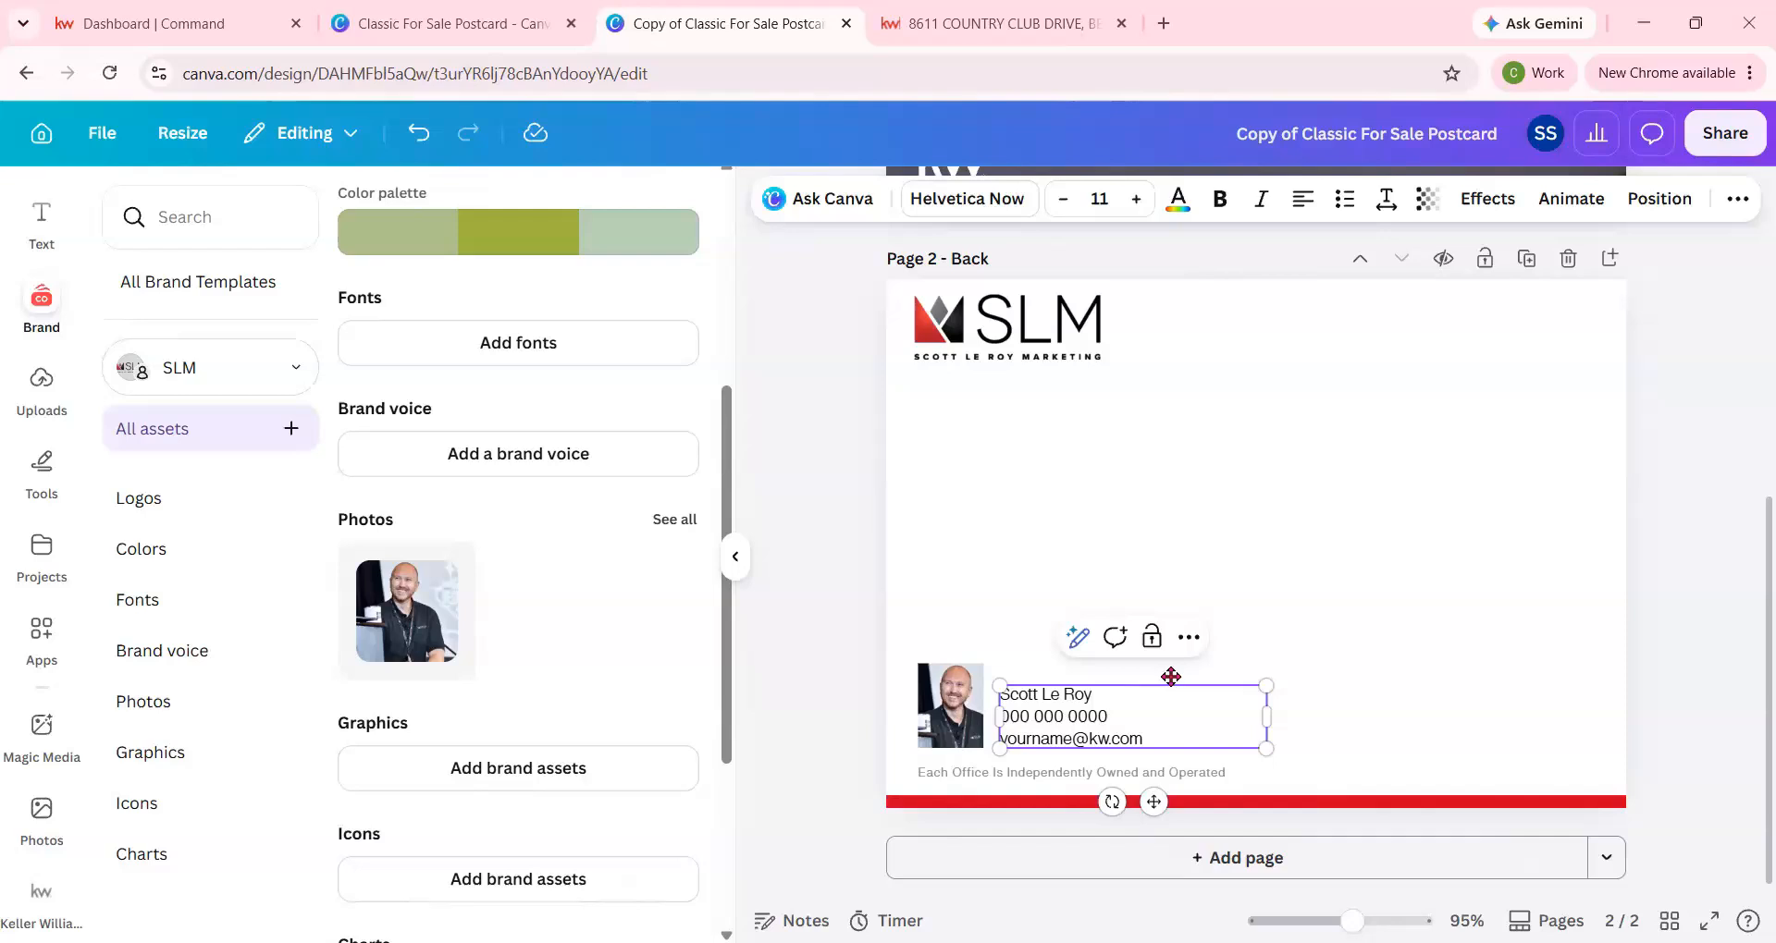
scroll(1295, 536, "up", 6)
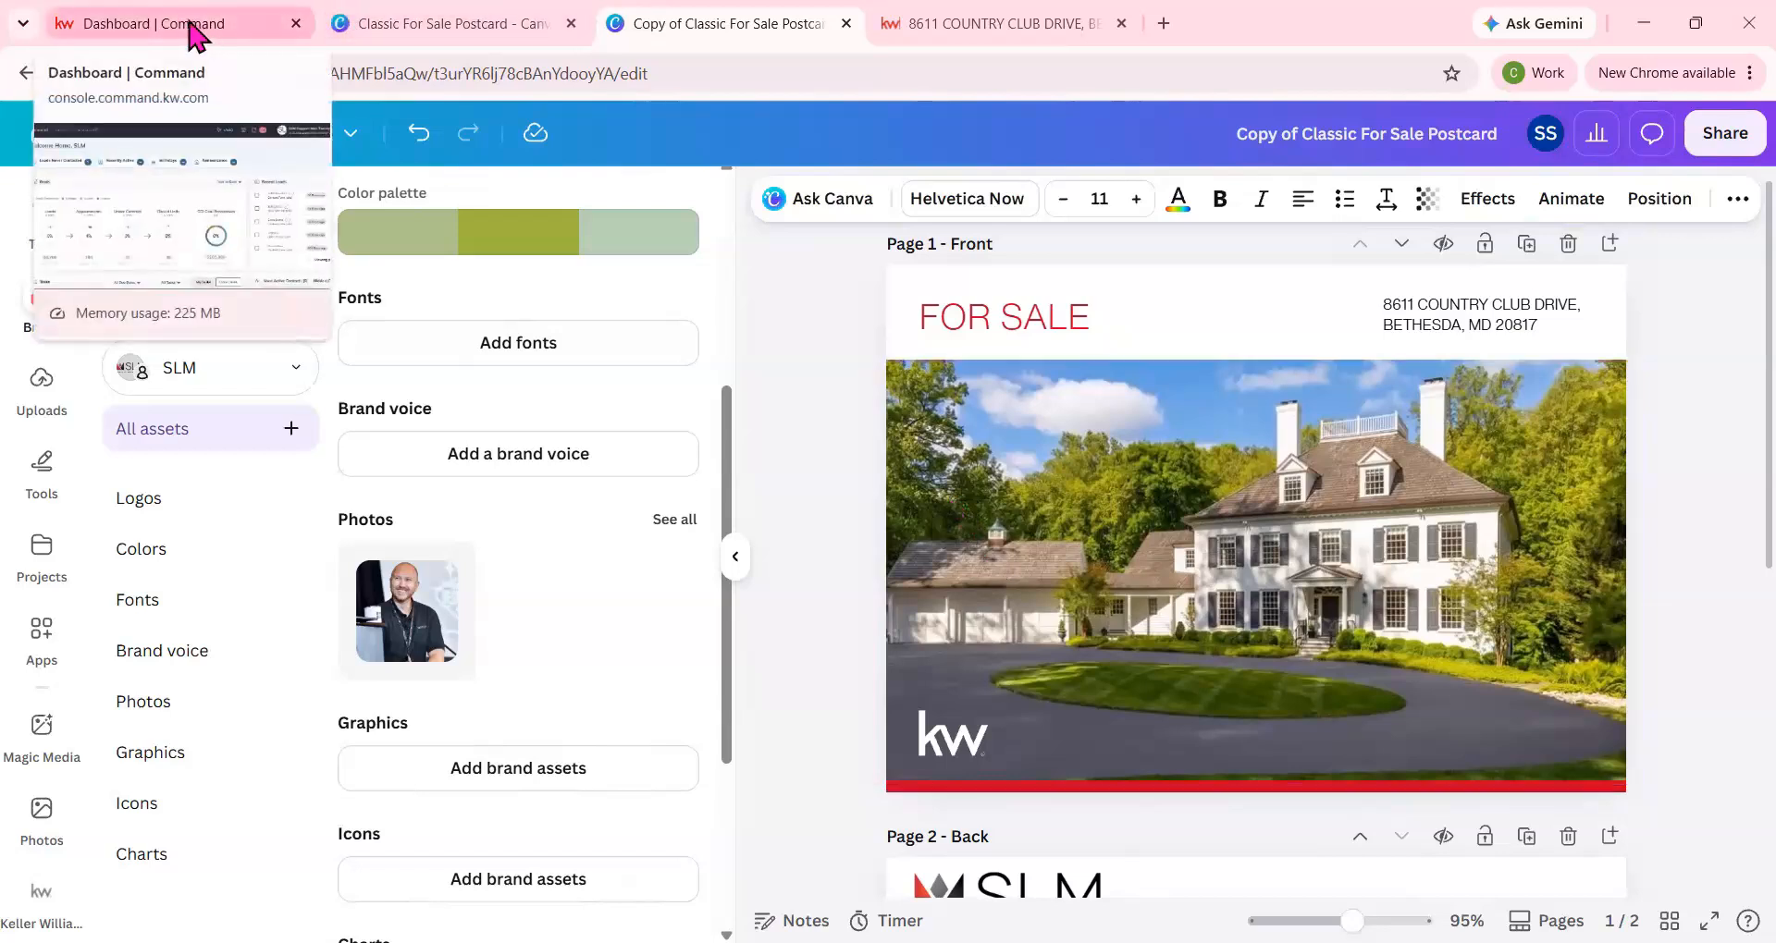
Switch to KW Command and start a new Direct Mail campaign in Campaigns.
left_click(190, 31)
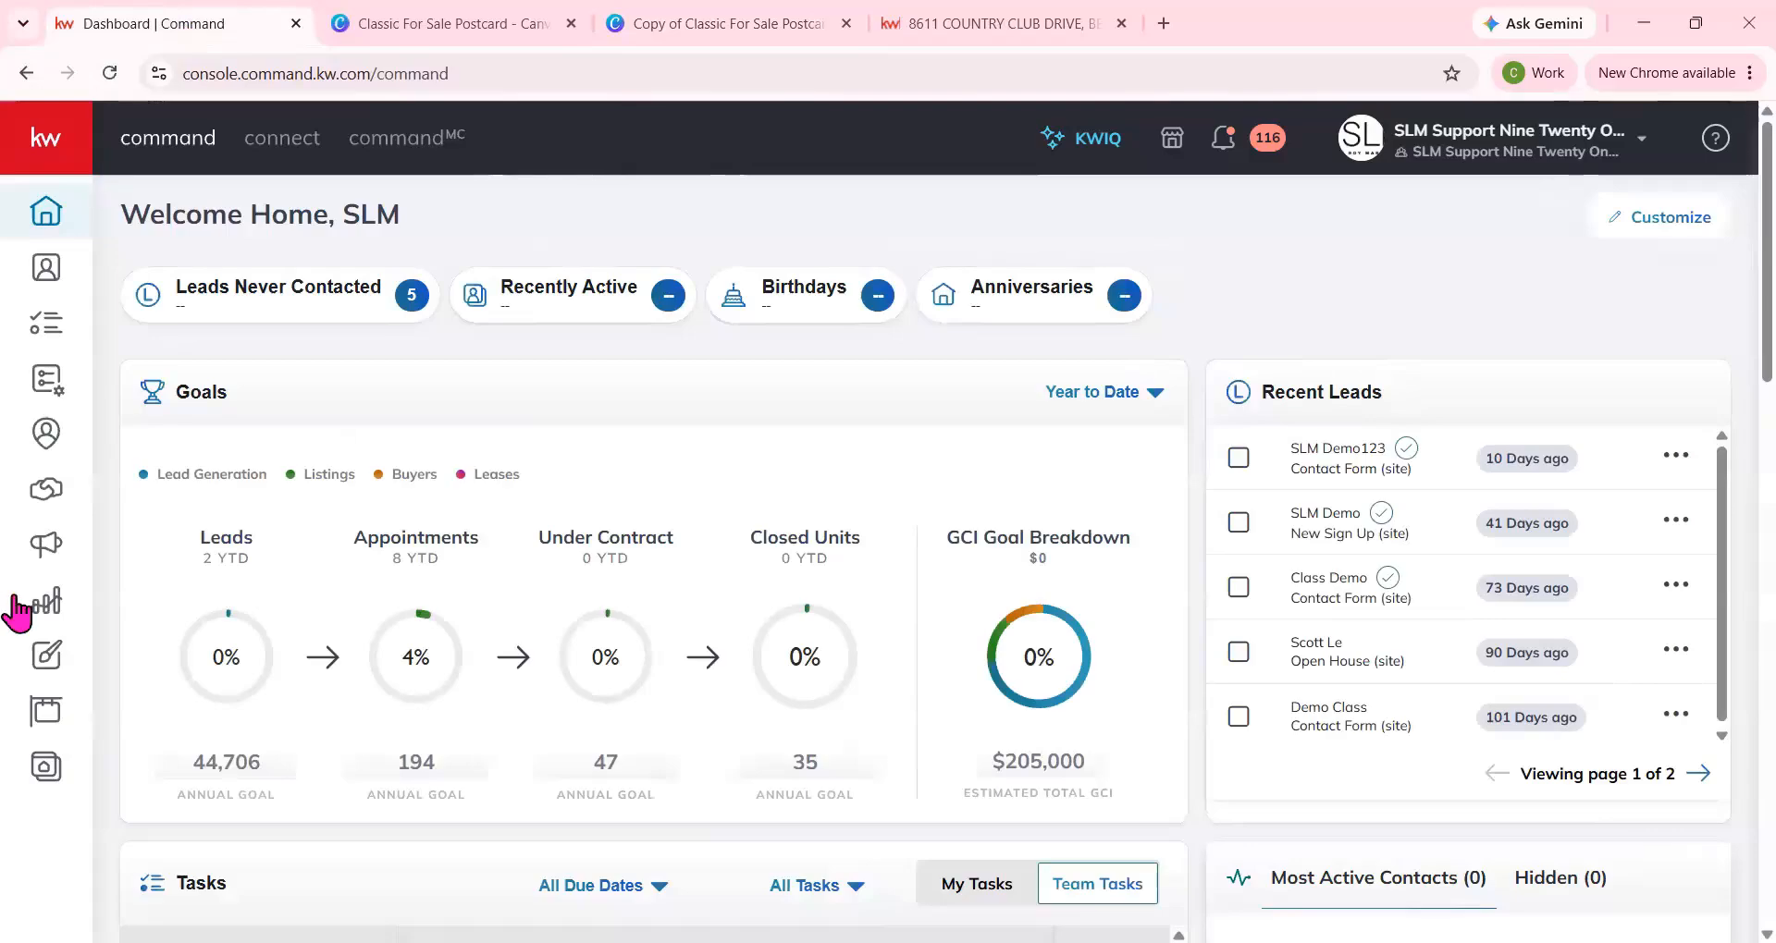
left_click(48, 566)
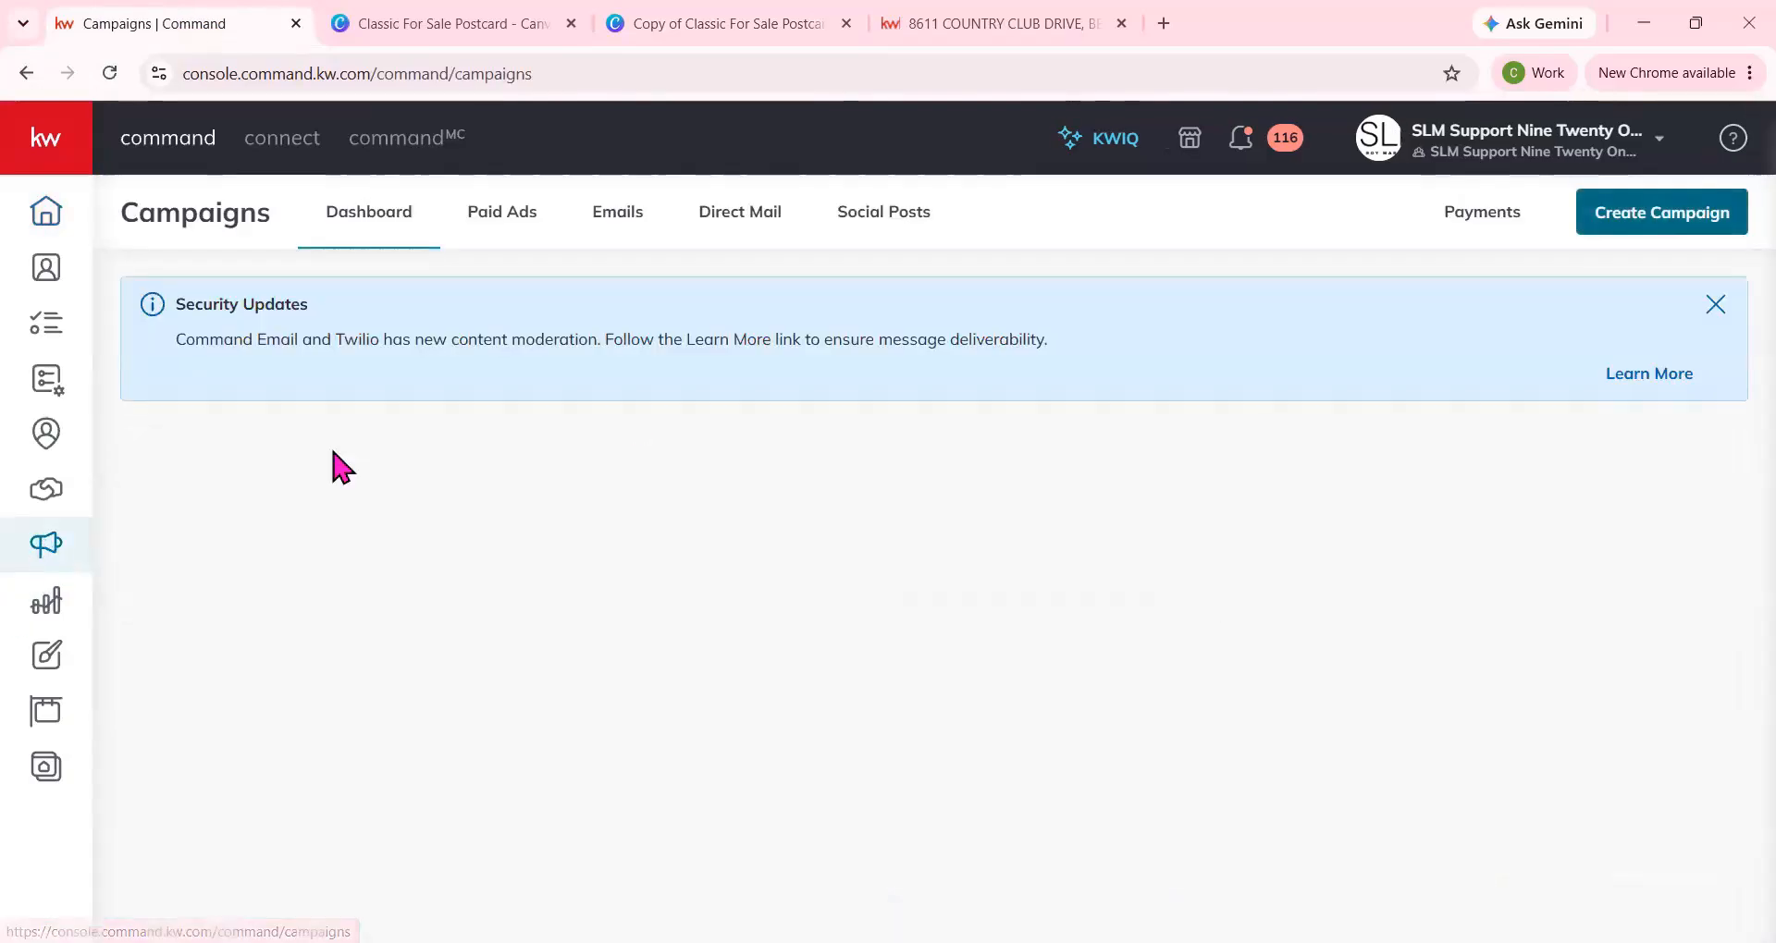
left_click(1661, 206)
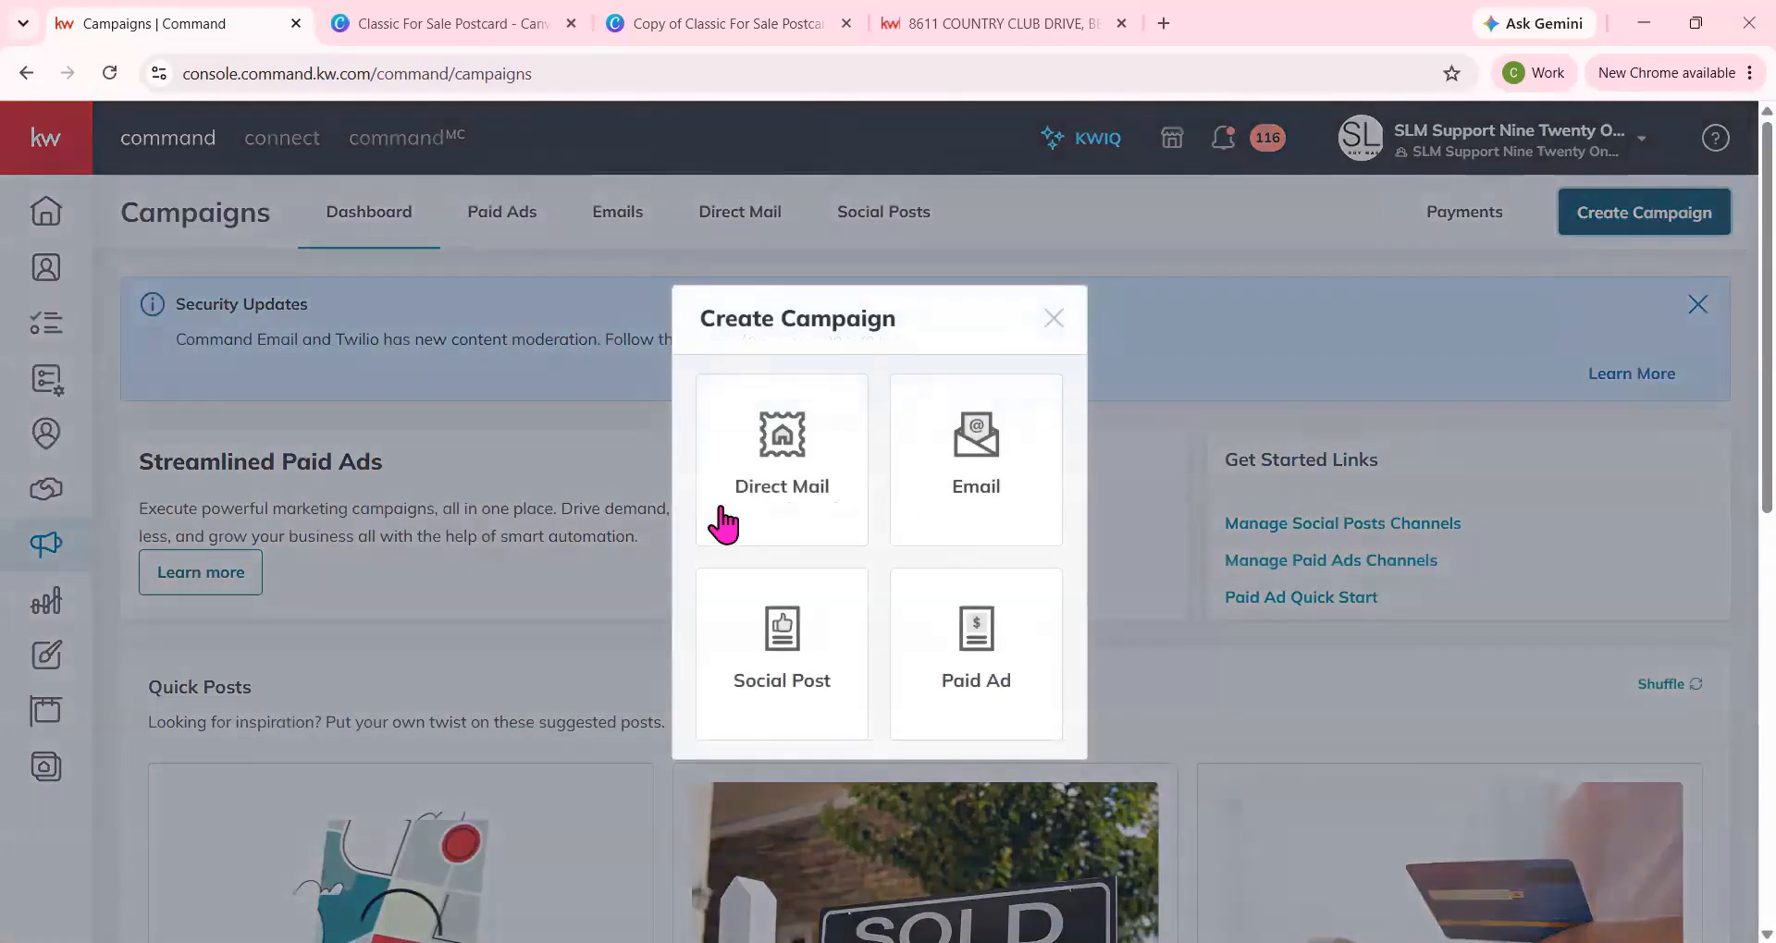
left_click(766, 511)
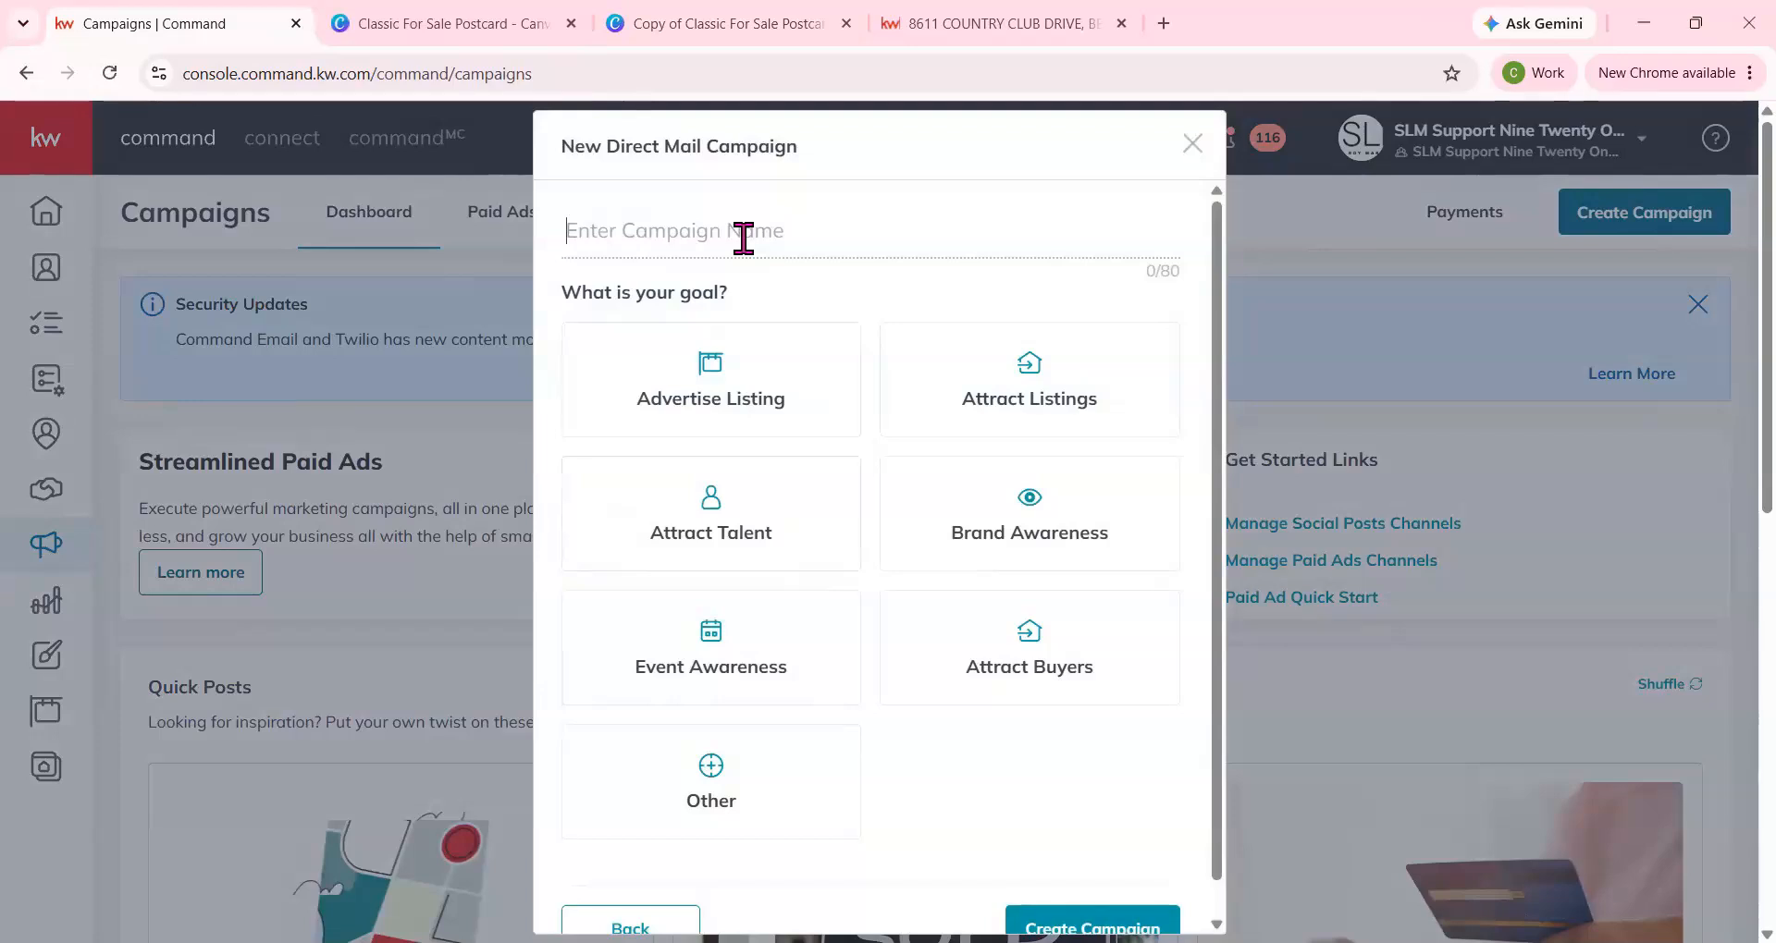
Name the direct mail campaign Tip example, set its goal to Advertise Listing, and create it.
type("Tip example")
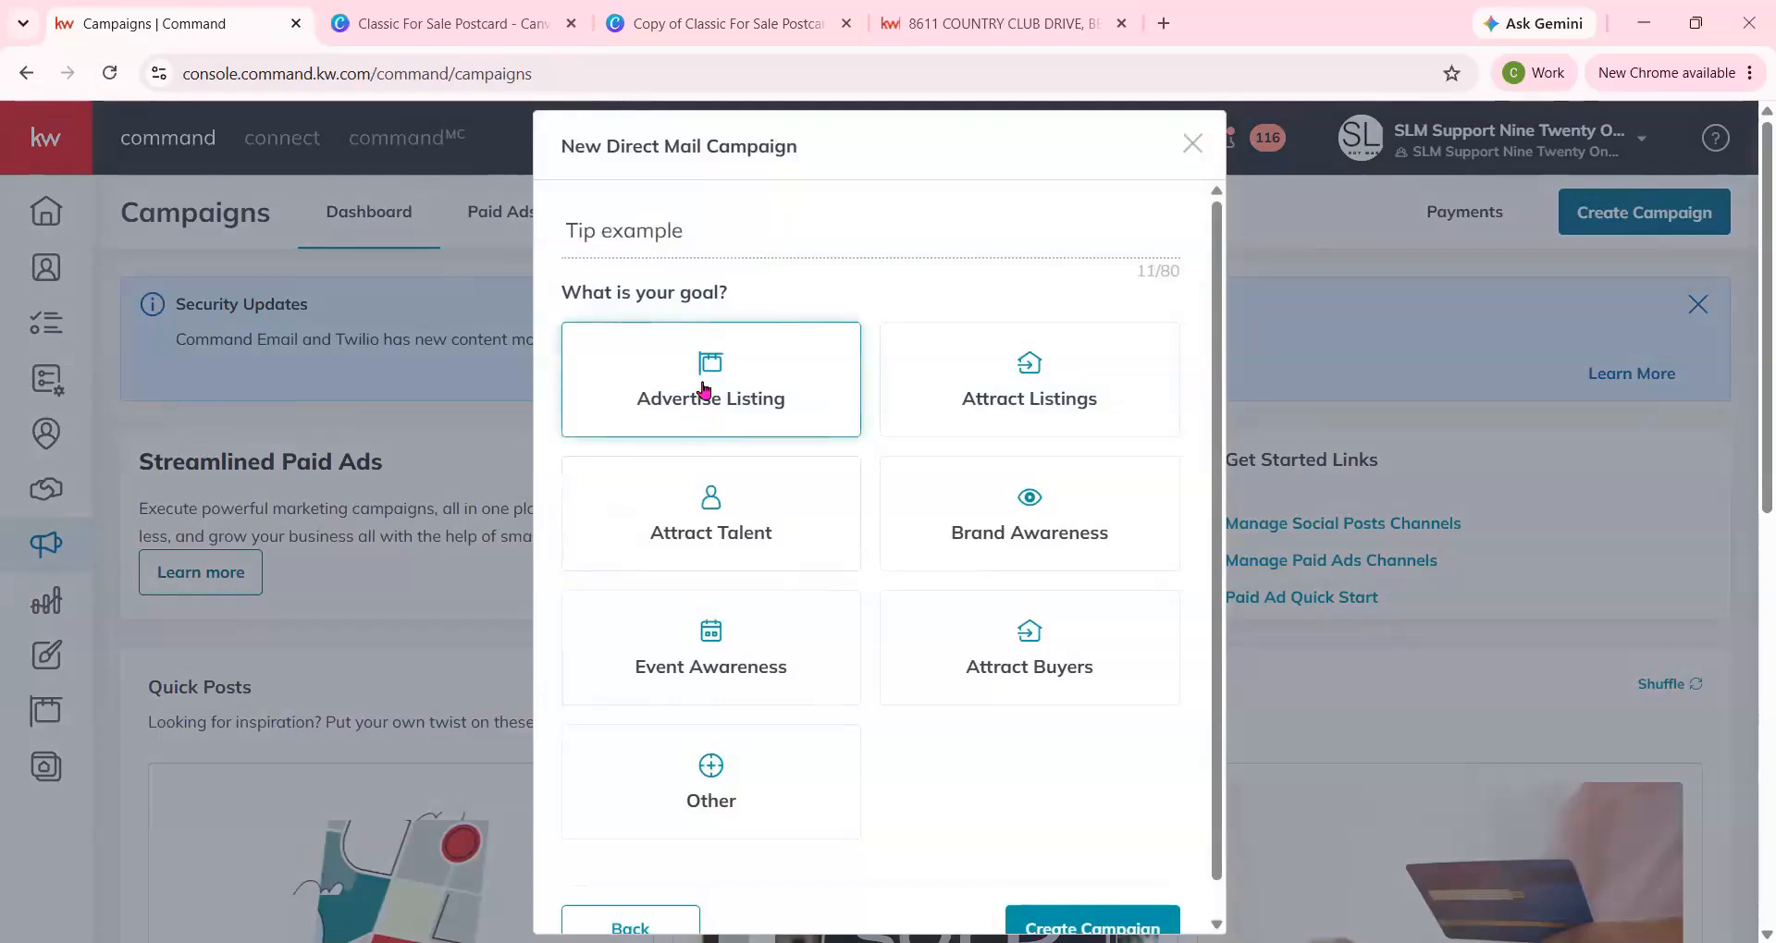
left_click(717, 404)
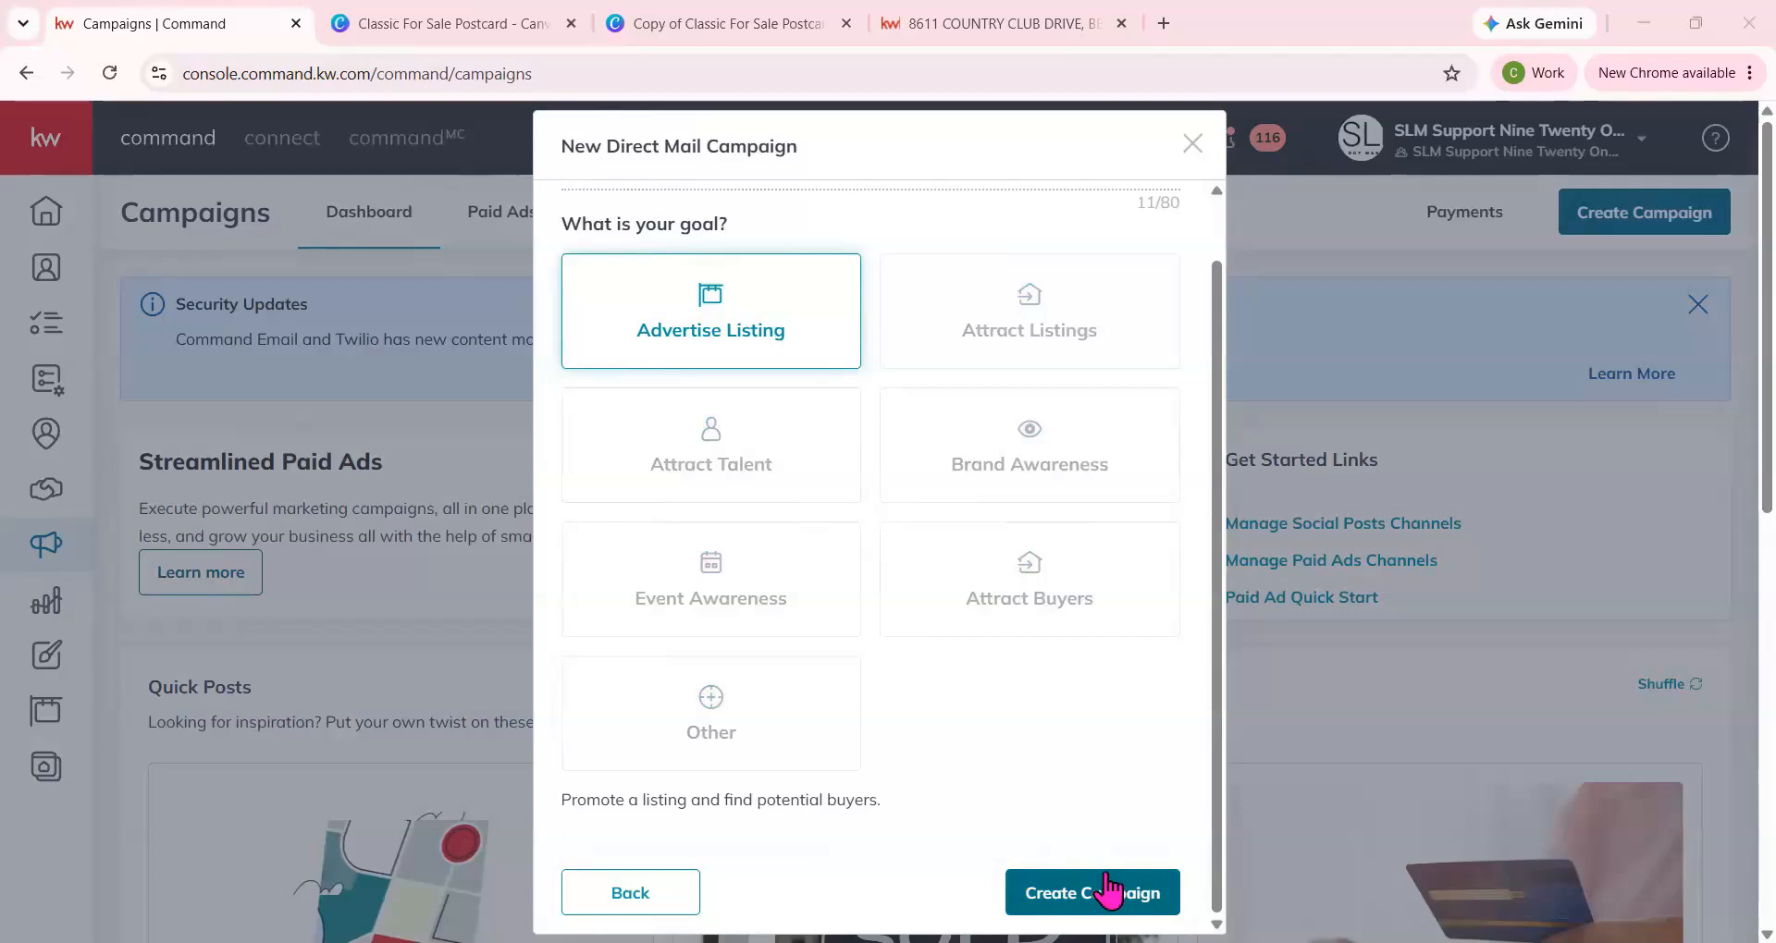
left_click(1108, 891)
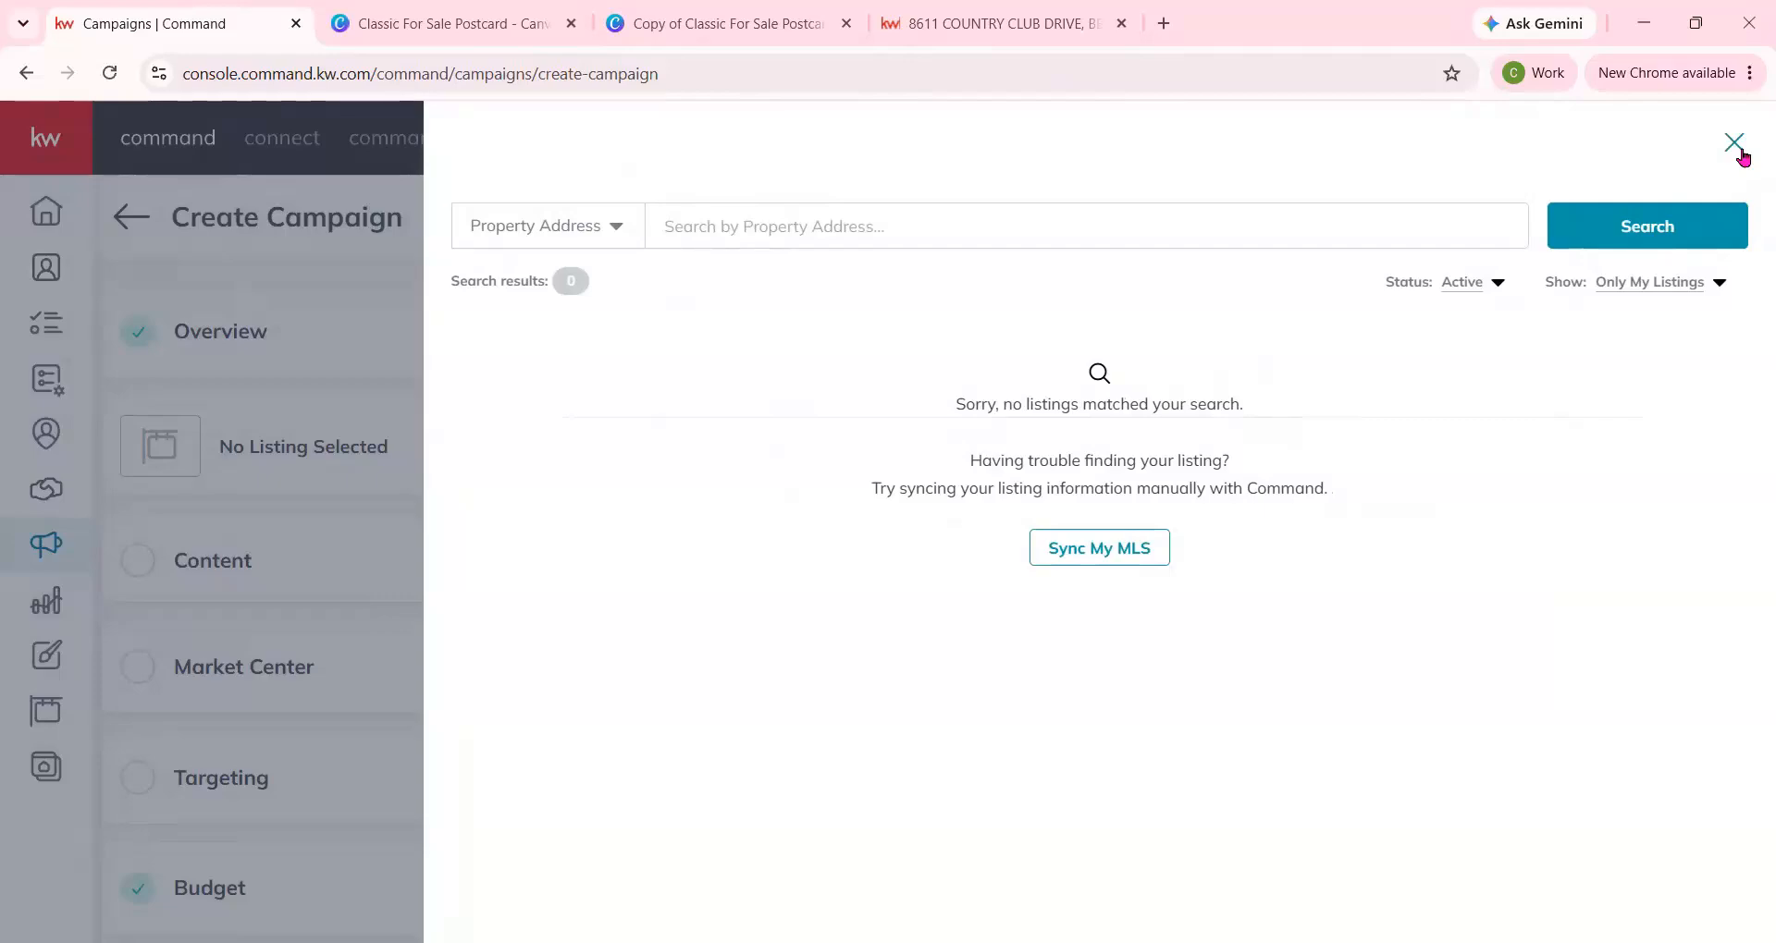
Skip selecting a listing and set the campaign content to use an uploaded custom template.
left_click(1734, 142)
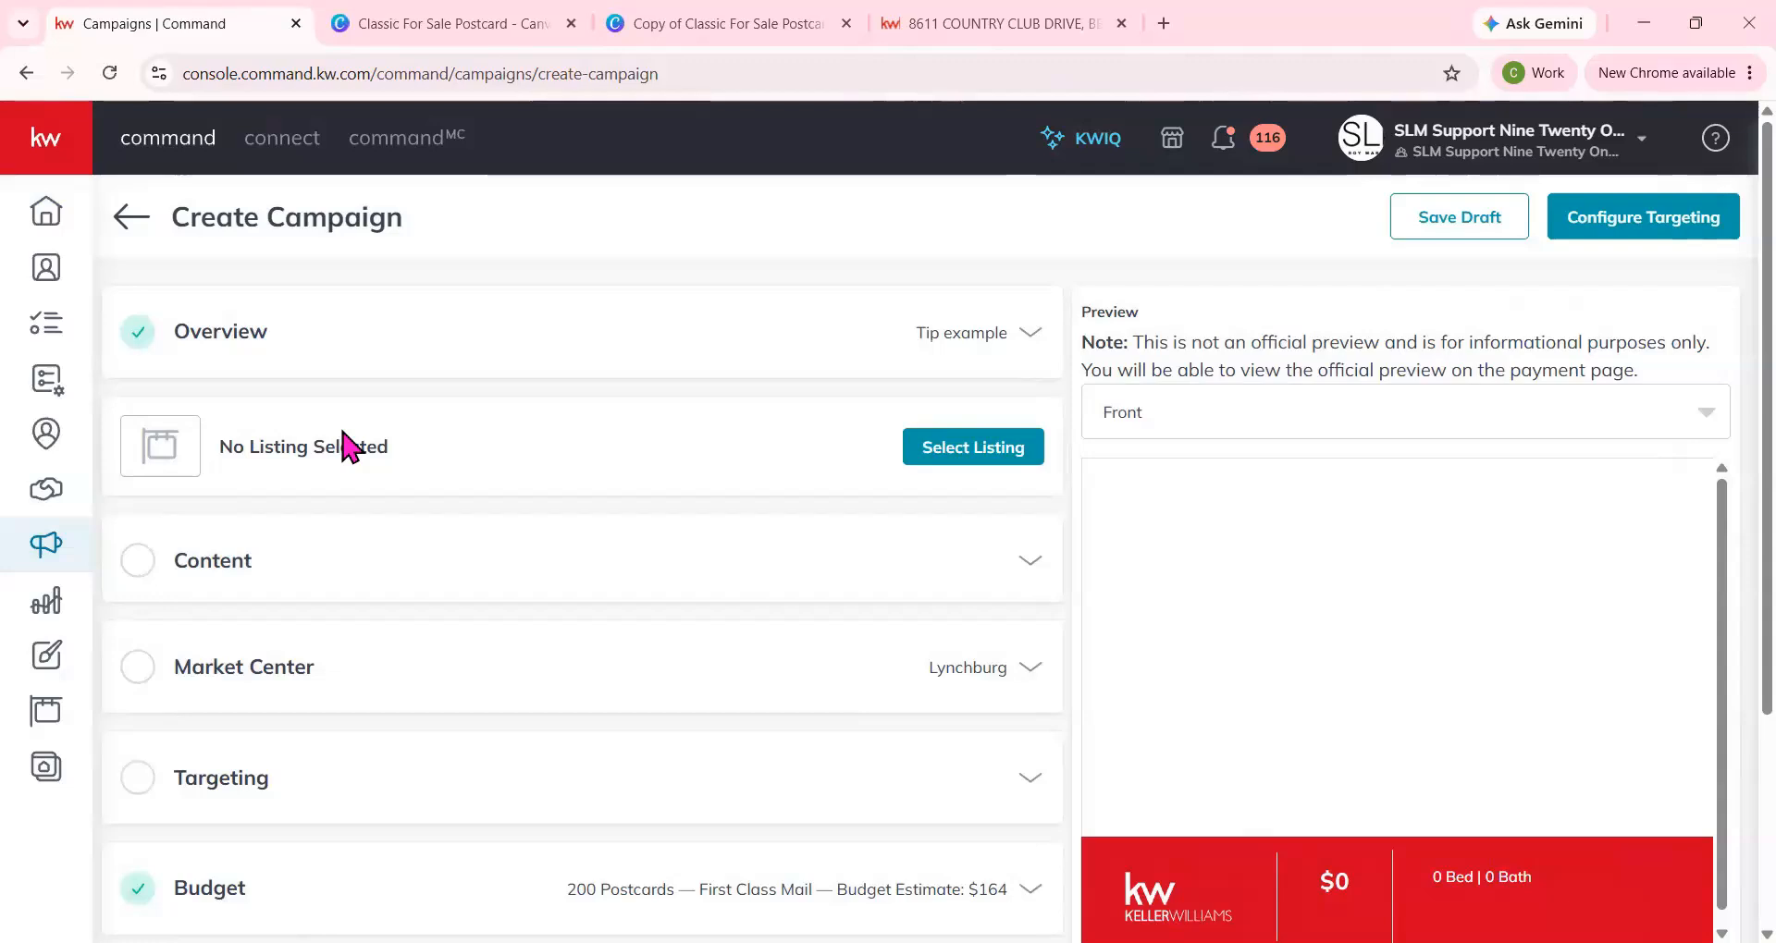
left_click(384, 575)
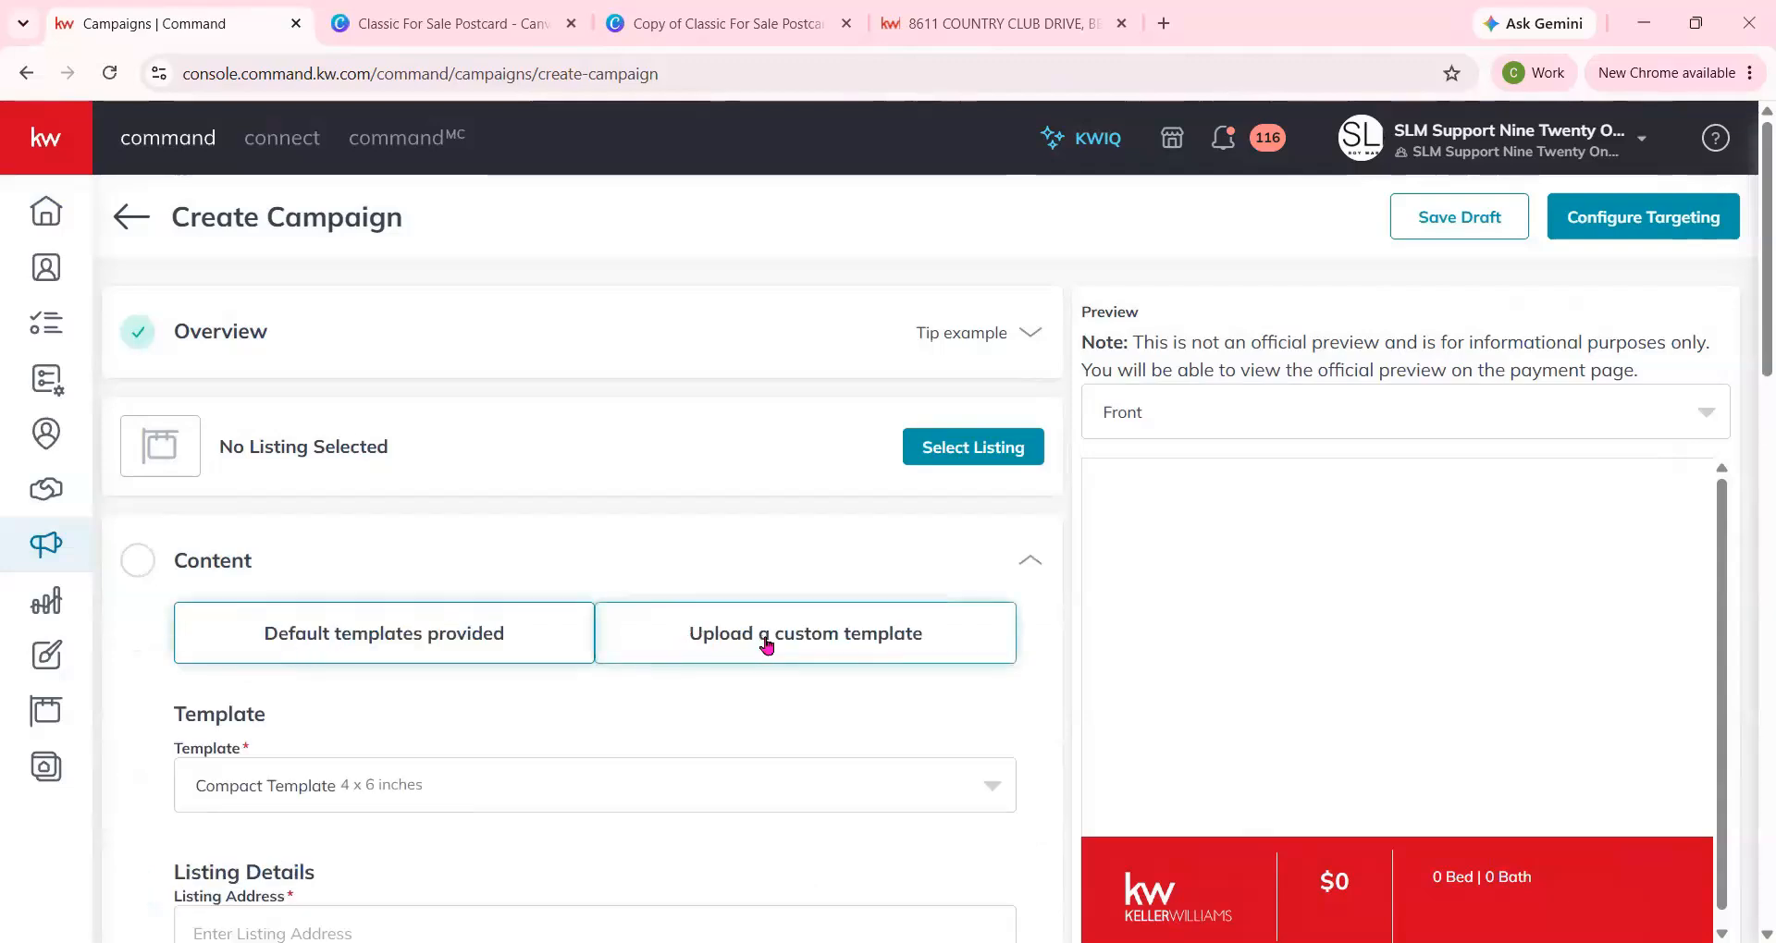
left_click(766, 645)
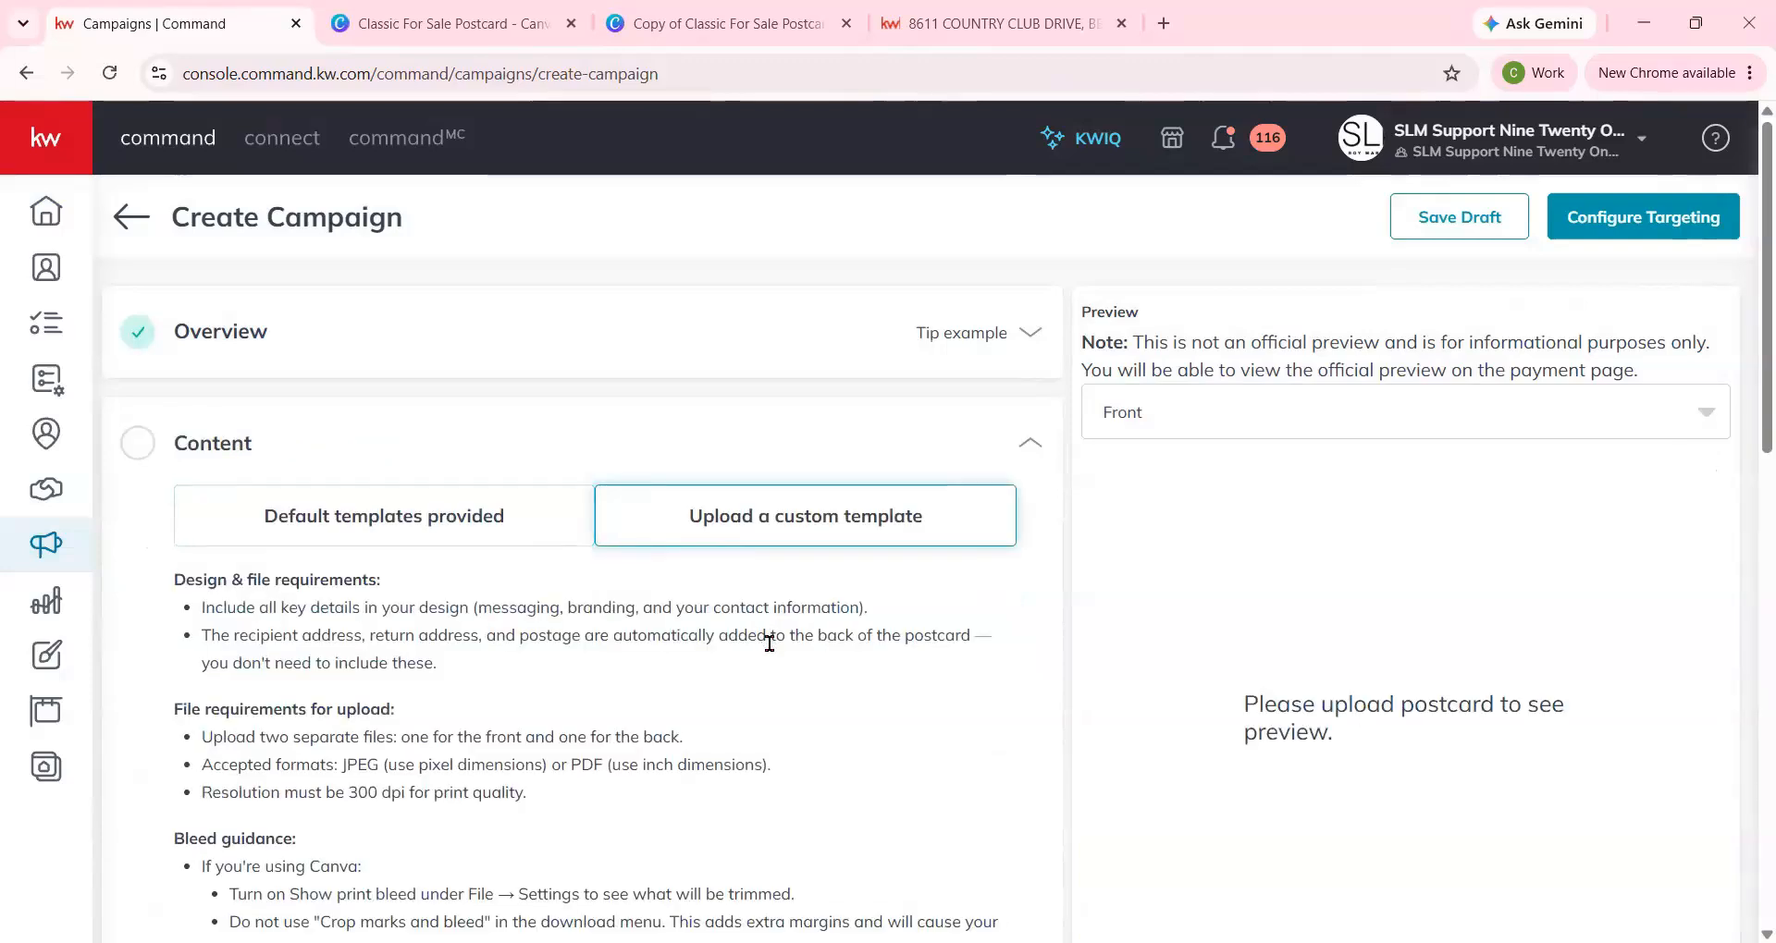
Copy the Compact 4 x 6 inch card's pixel dimensions, 1875px x 1275px, from the upload requirements table.
scroll(770, 641, "down", 5)
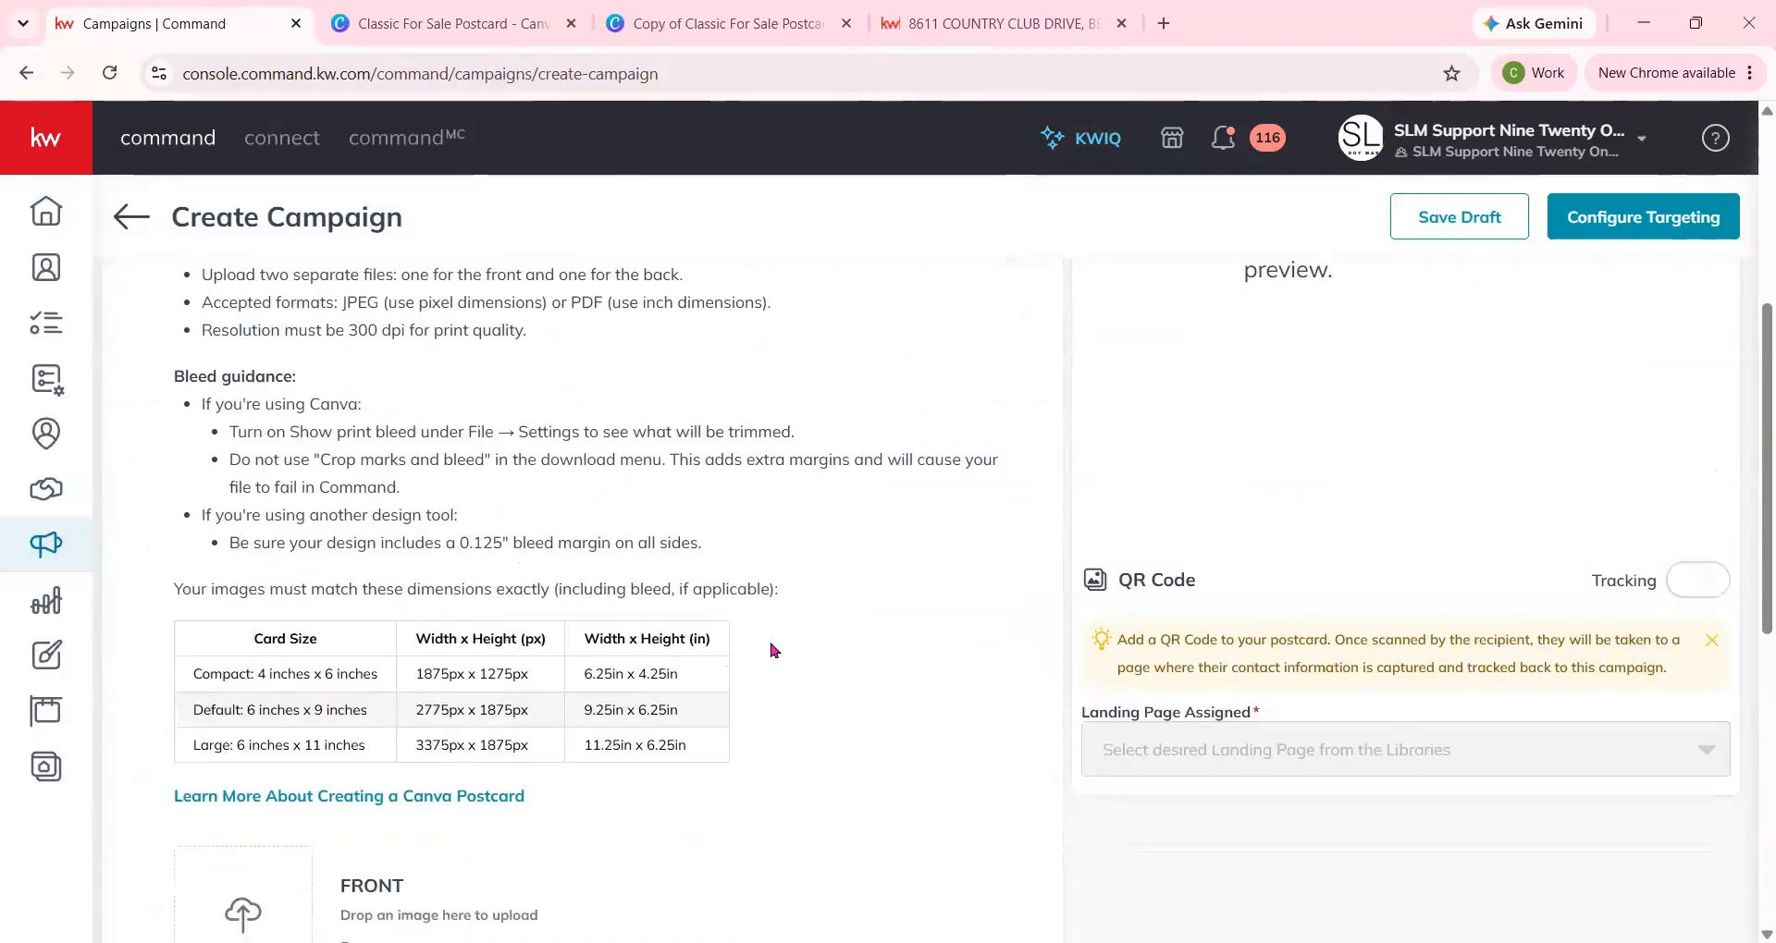
scroll(773, 650, "down", 1)
left_click_drag(214, 555, 865, 650)
left_click(869, 655)
left_click_drag(414, 551, 587, 579)
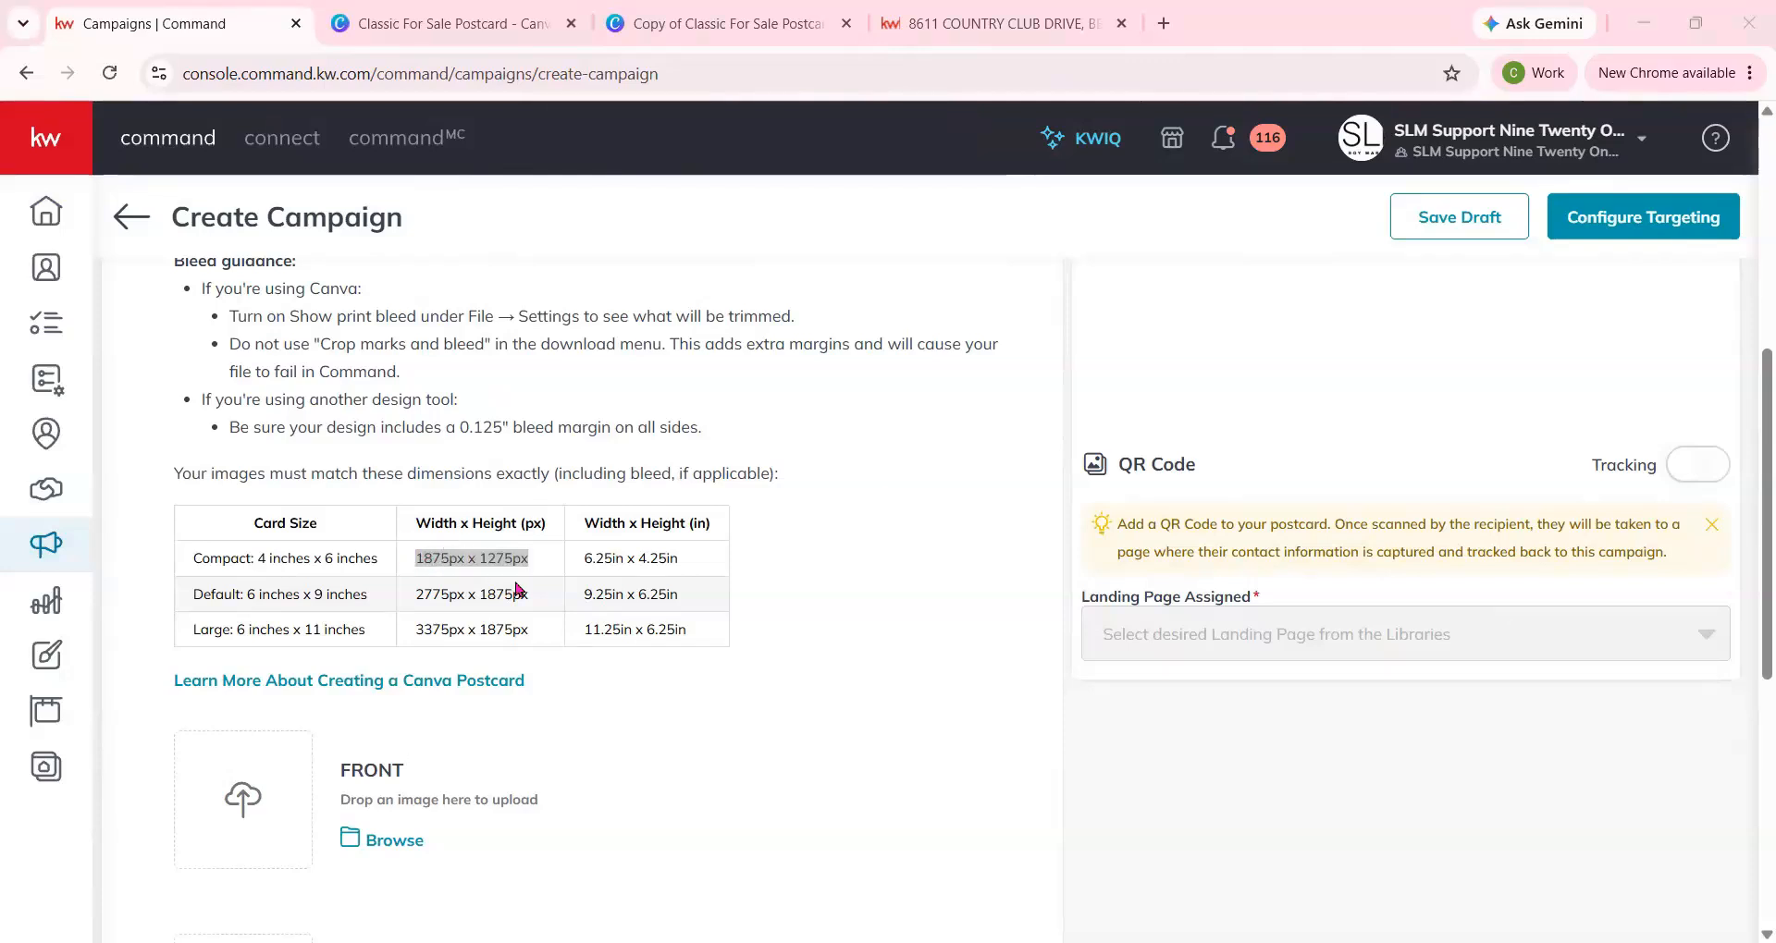
Switch back to the Canva postcard and set the units for a custom resize to px.
left_click(643, 24)
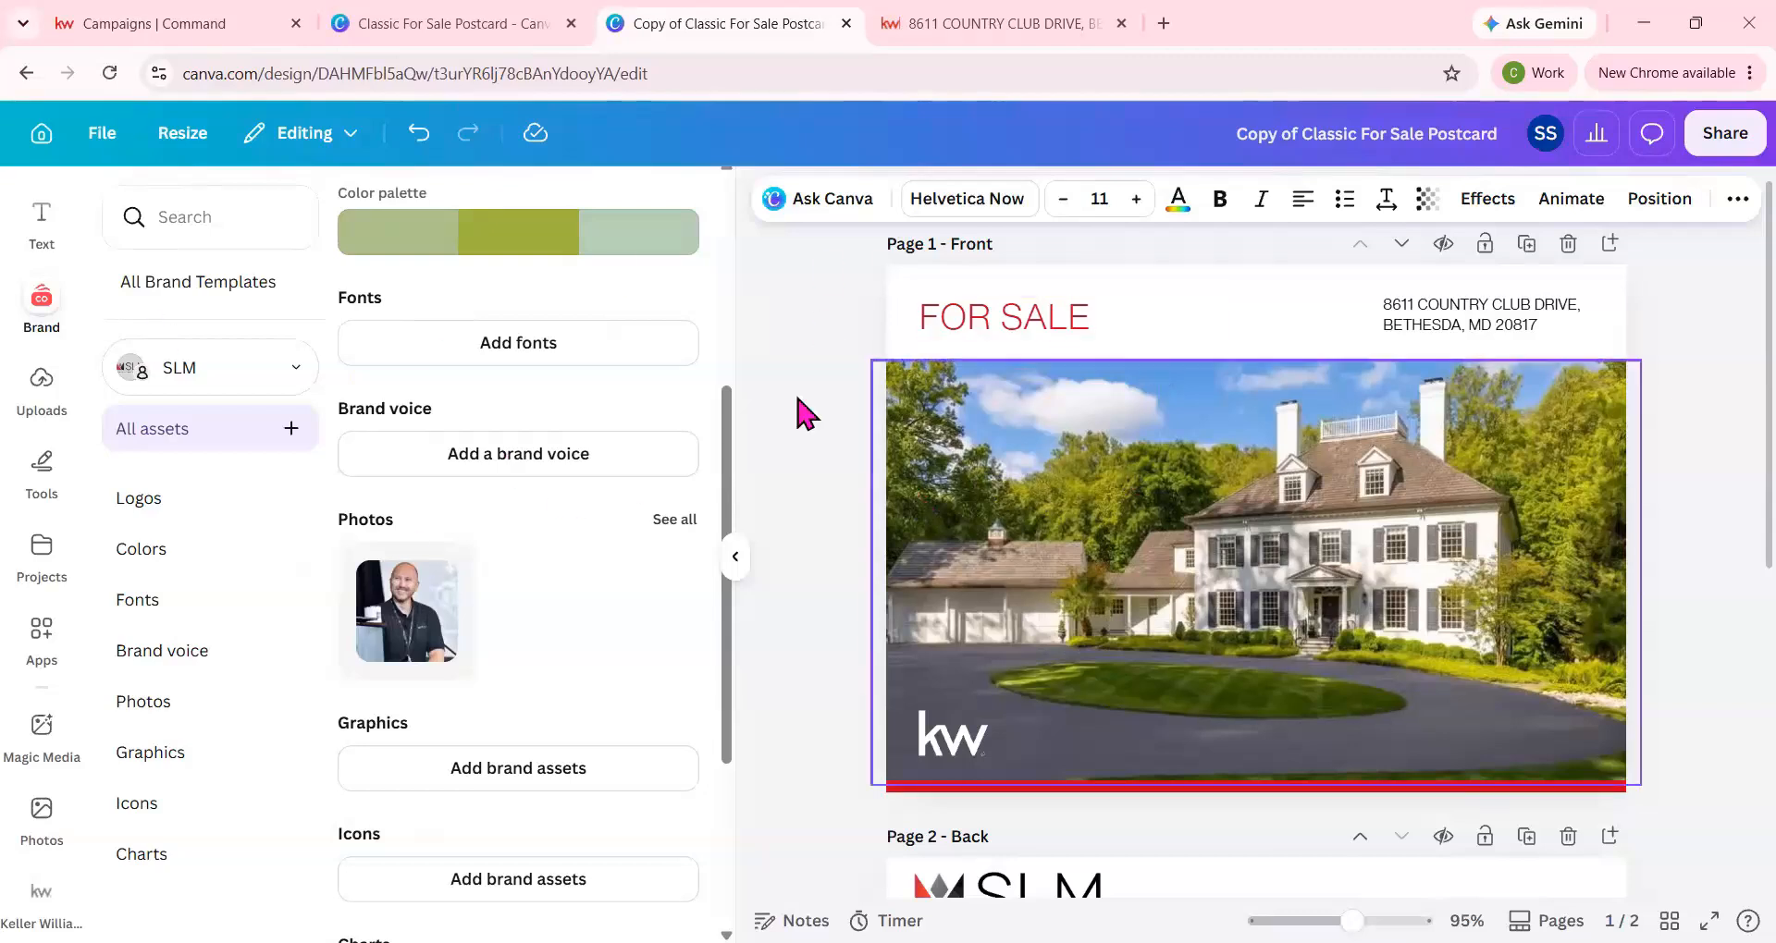
left_click(734, 557)
left_click(200, 136)
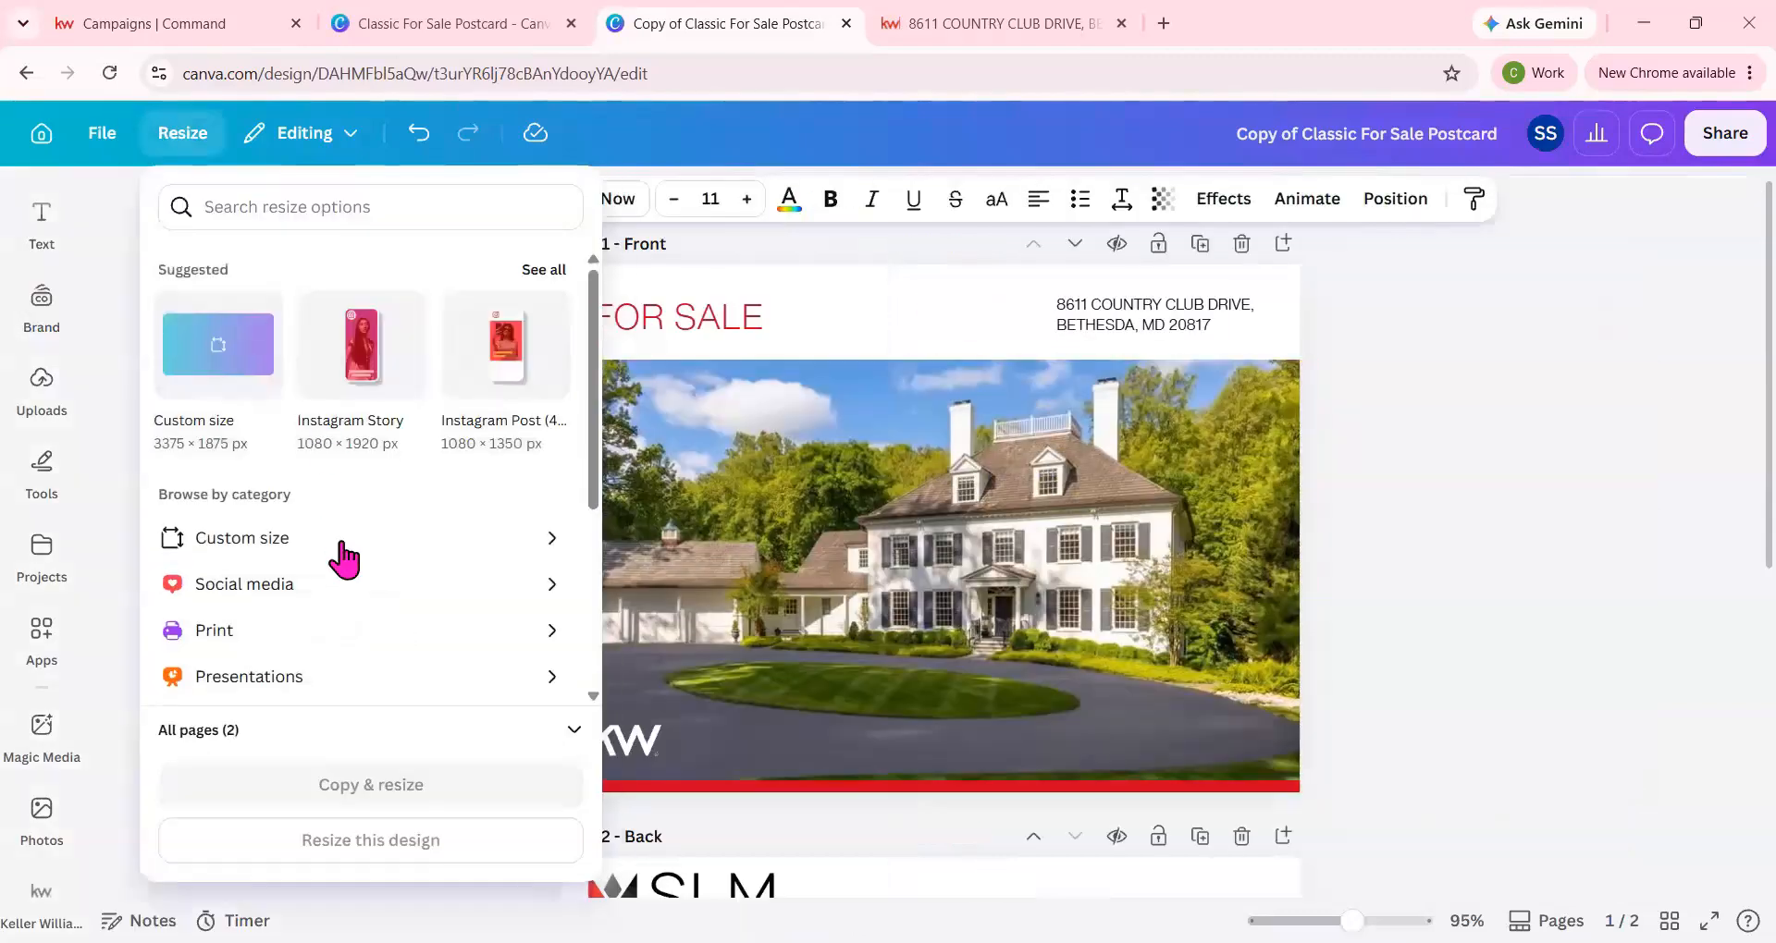
left_click(342, 538)
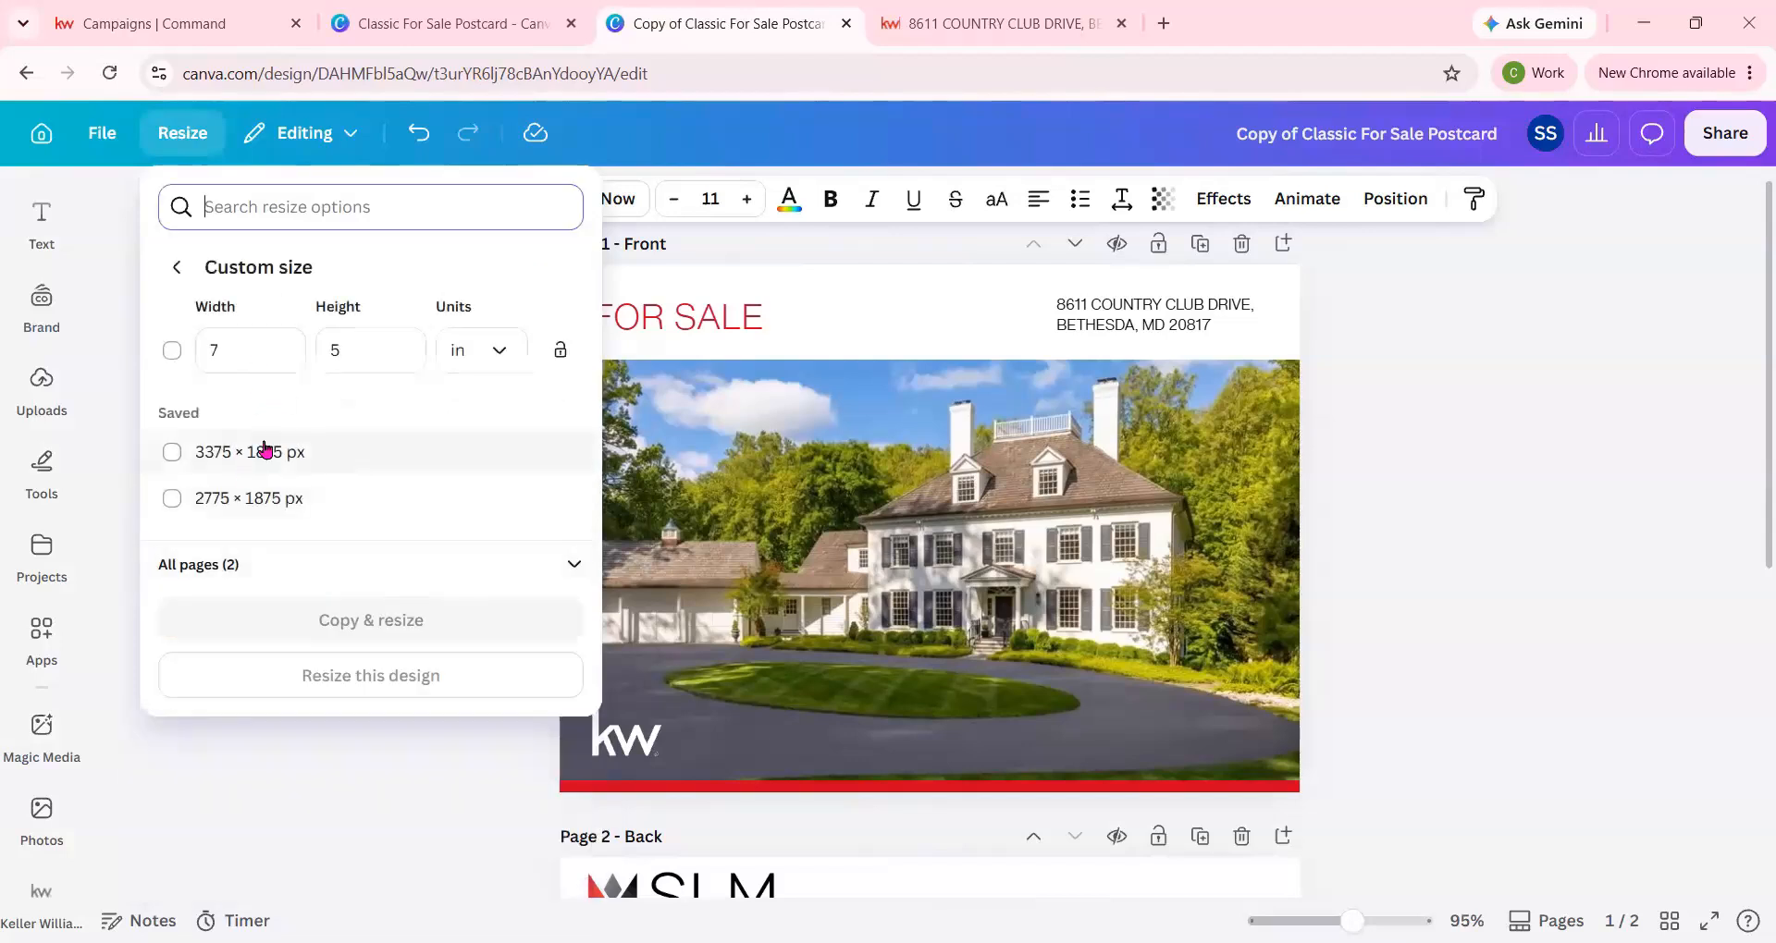
left_click(493, 363)
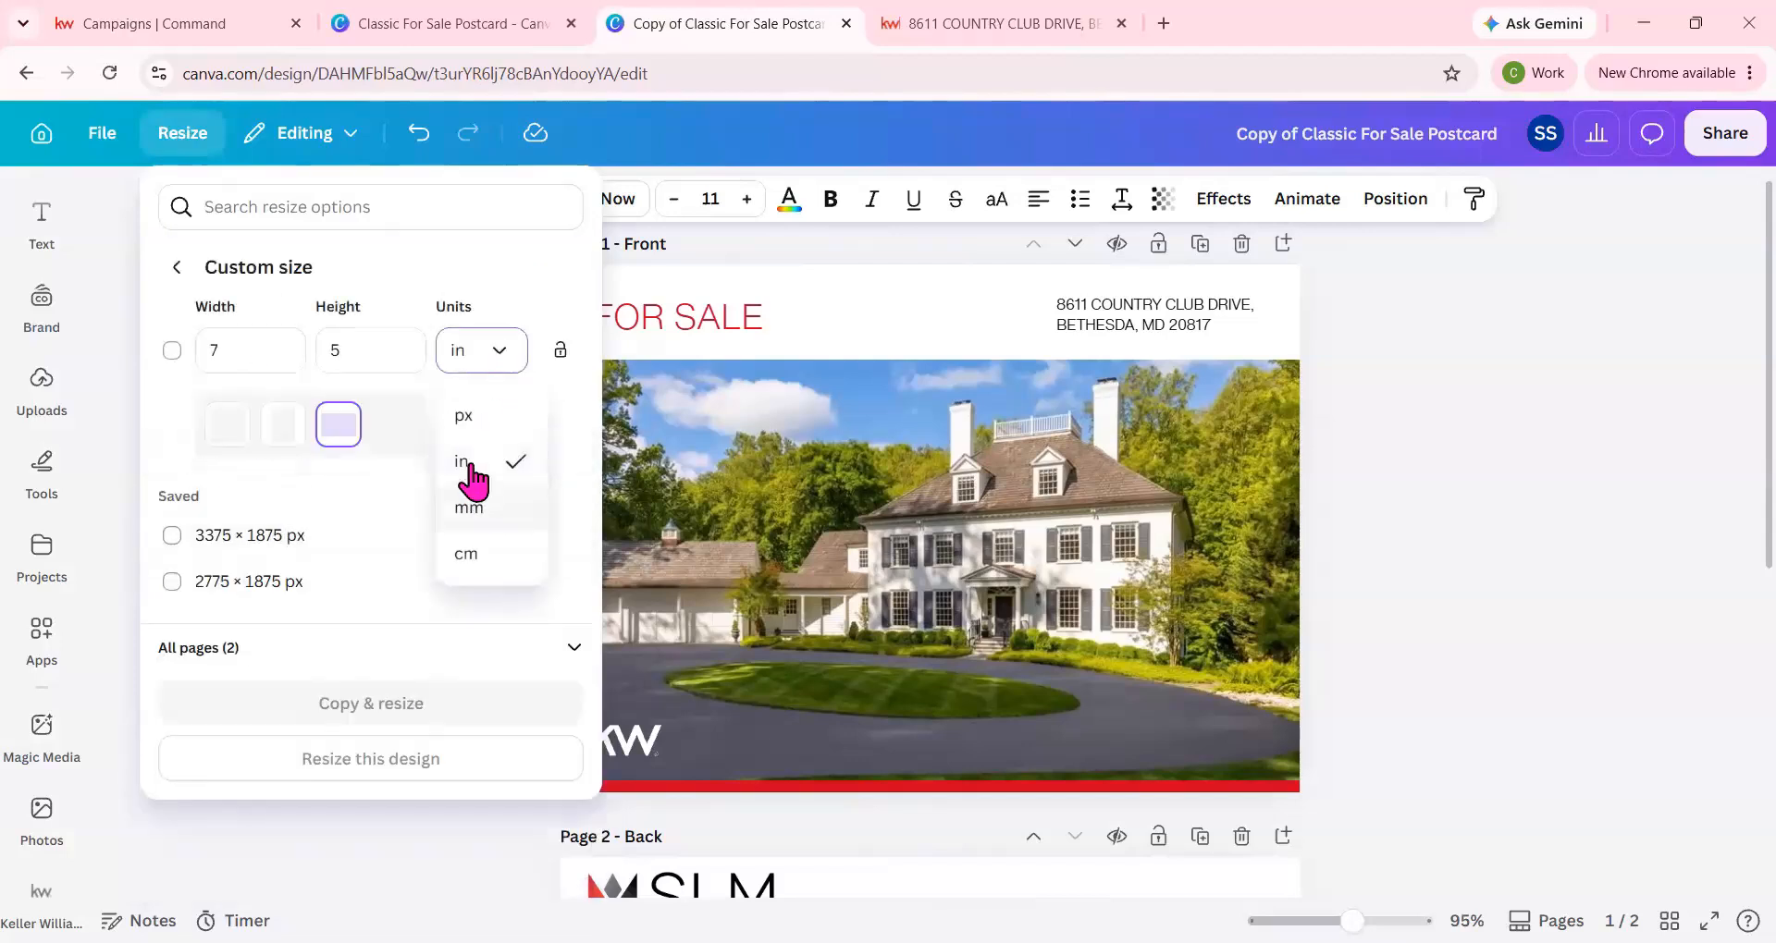
left_click(467, 412)
Set the custom size to 1875 px wide by 1275 px high and resize this design rather than a copy.
left_click(271, 357)
double_click(228, 343)
type("18751275")
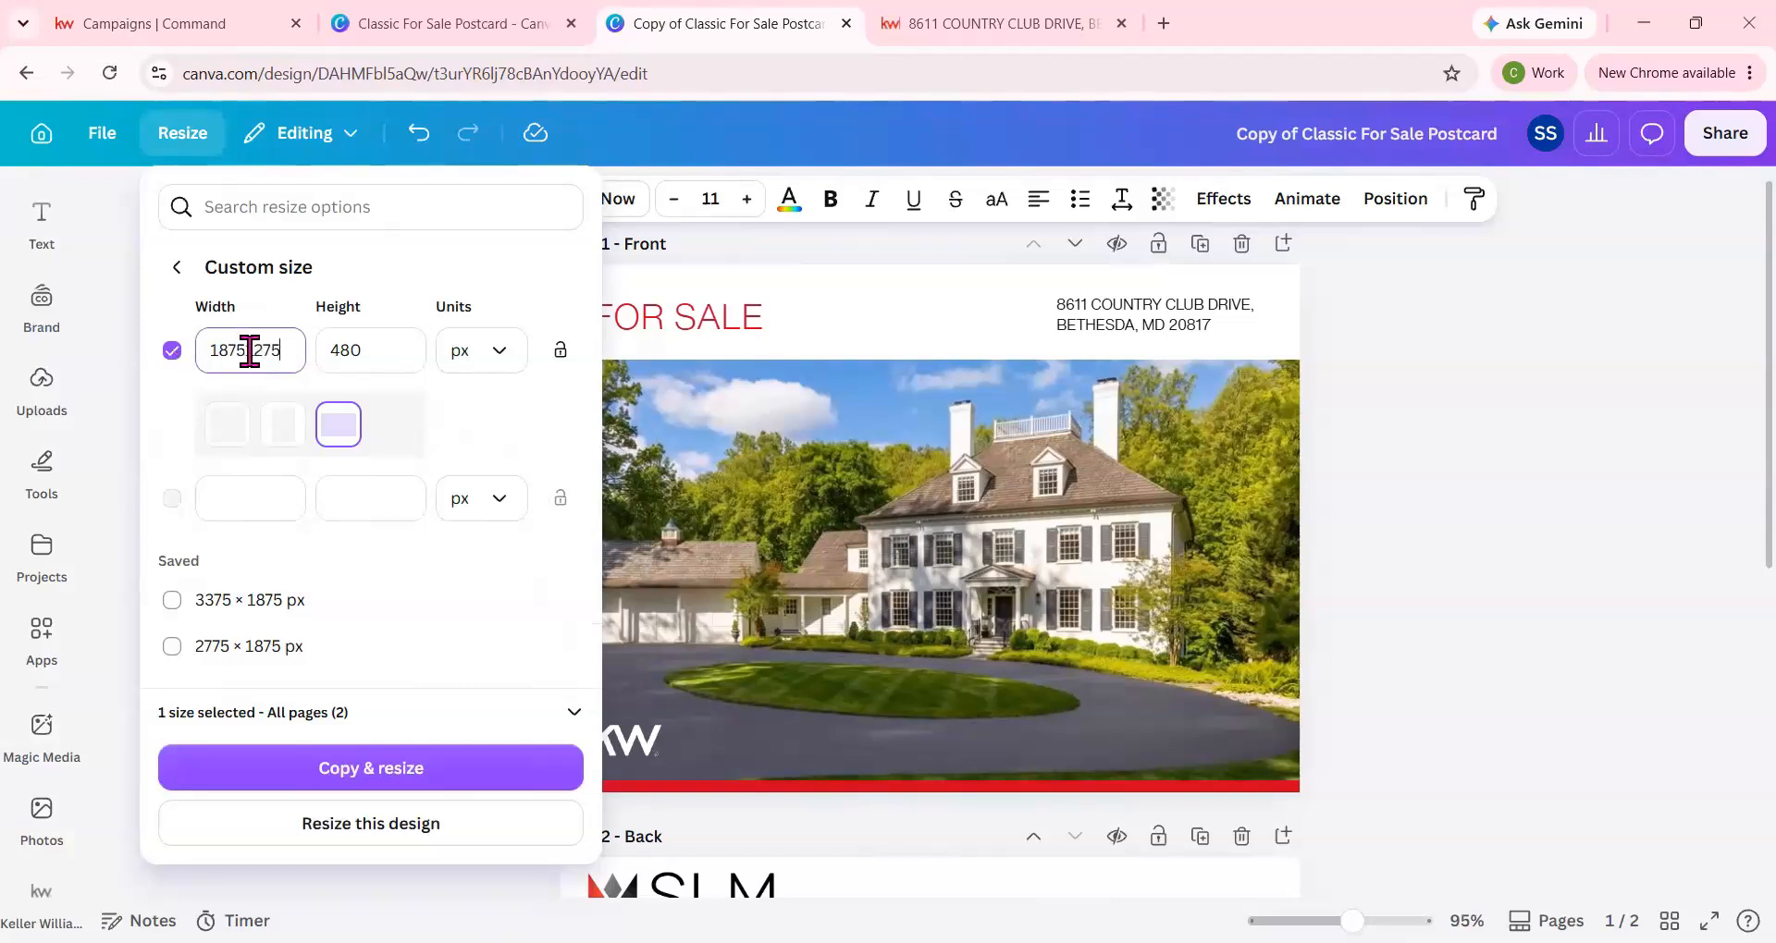
left_click(249, 352, "shift")
left_click(325, 362)
left_click(253, 357)
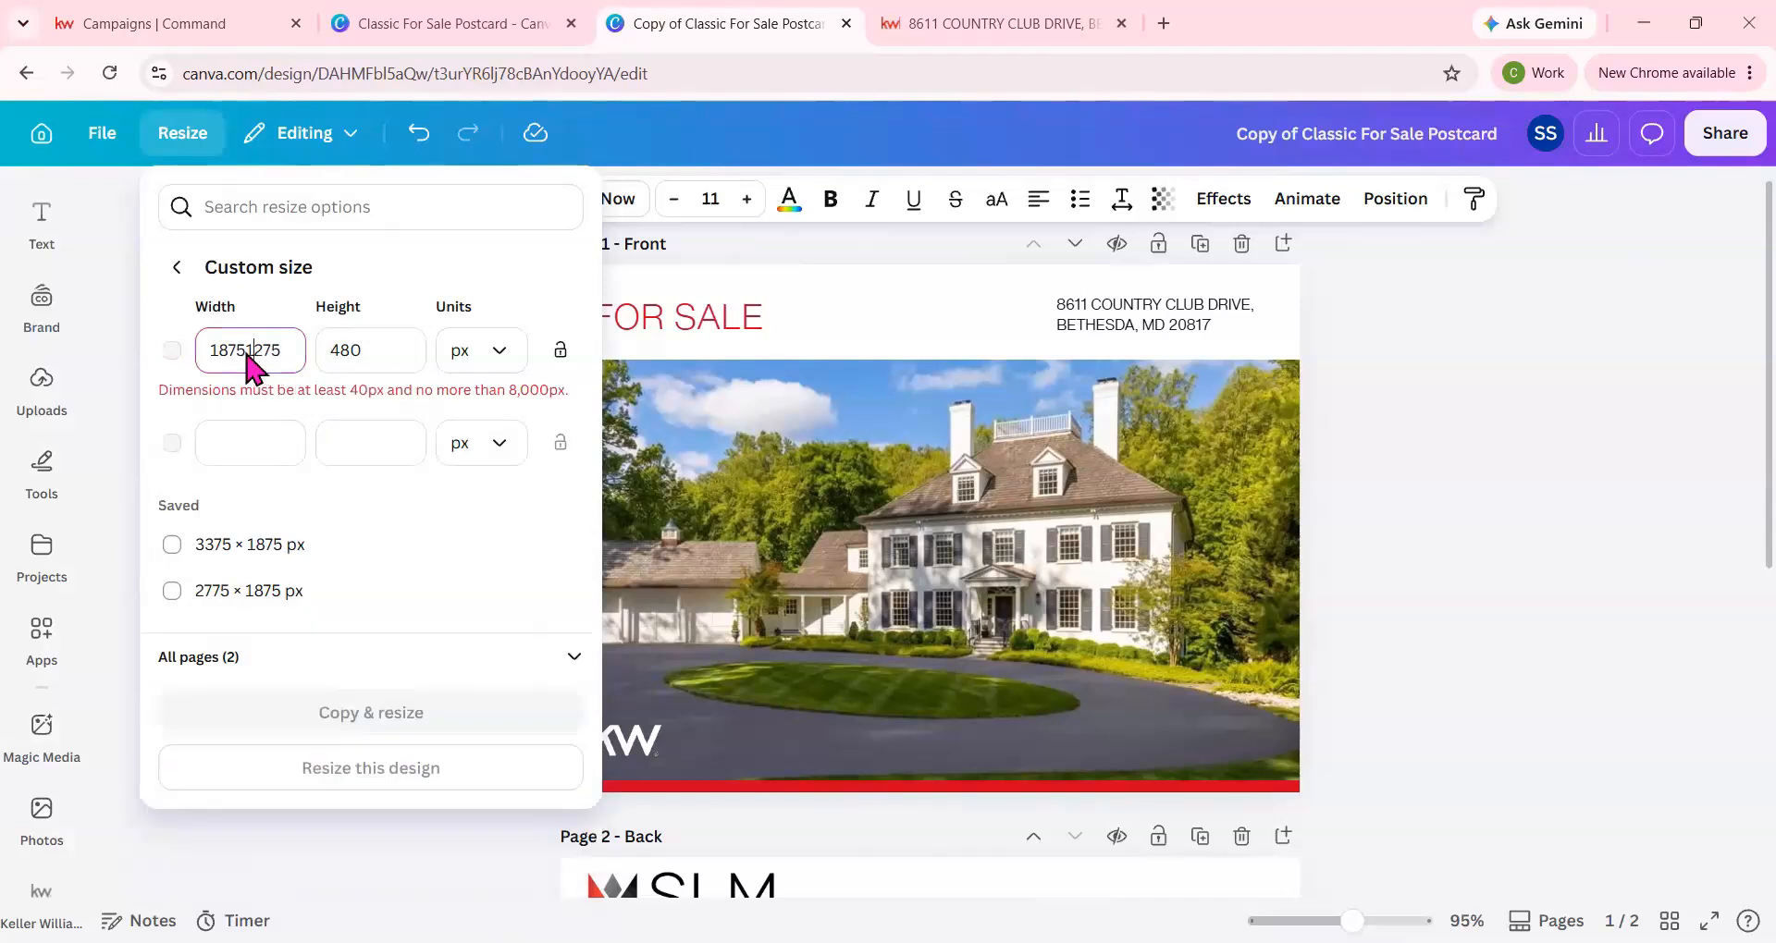
left_click_drag(246, 354, 376, 358)
key("BackSpace")
left_click(364, 357)
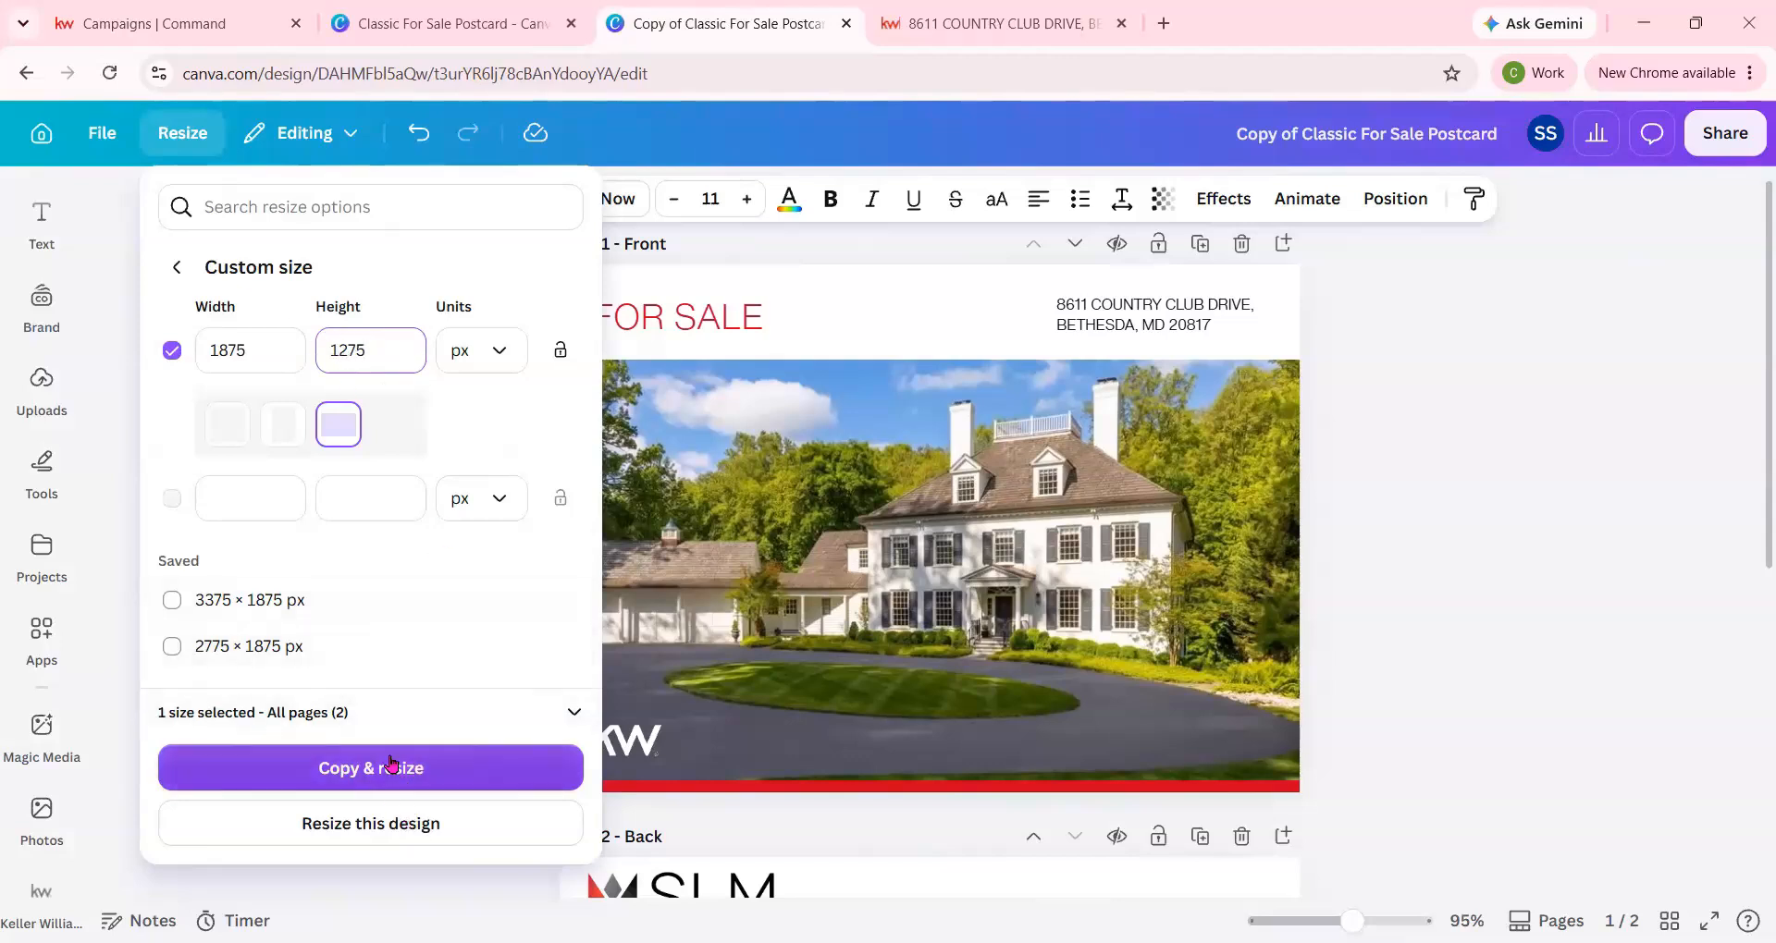
left_click(371, 837)
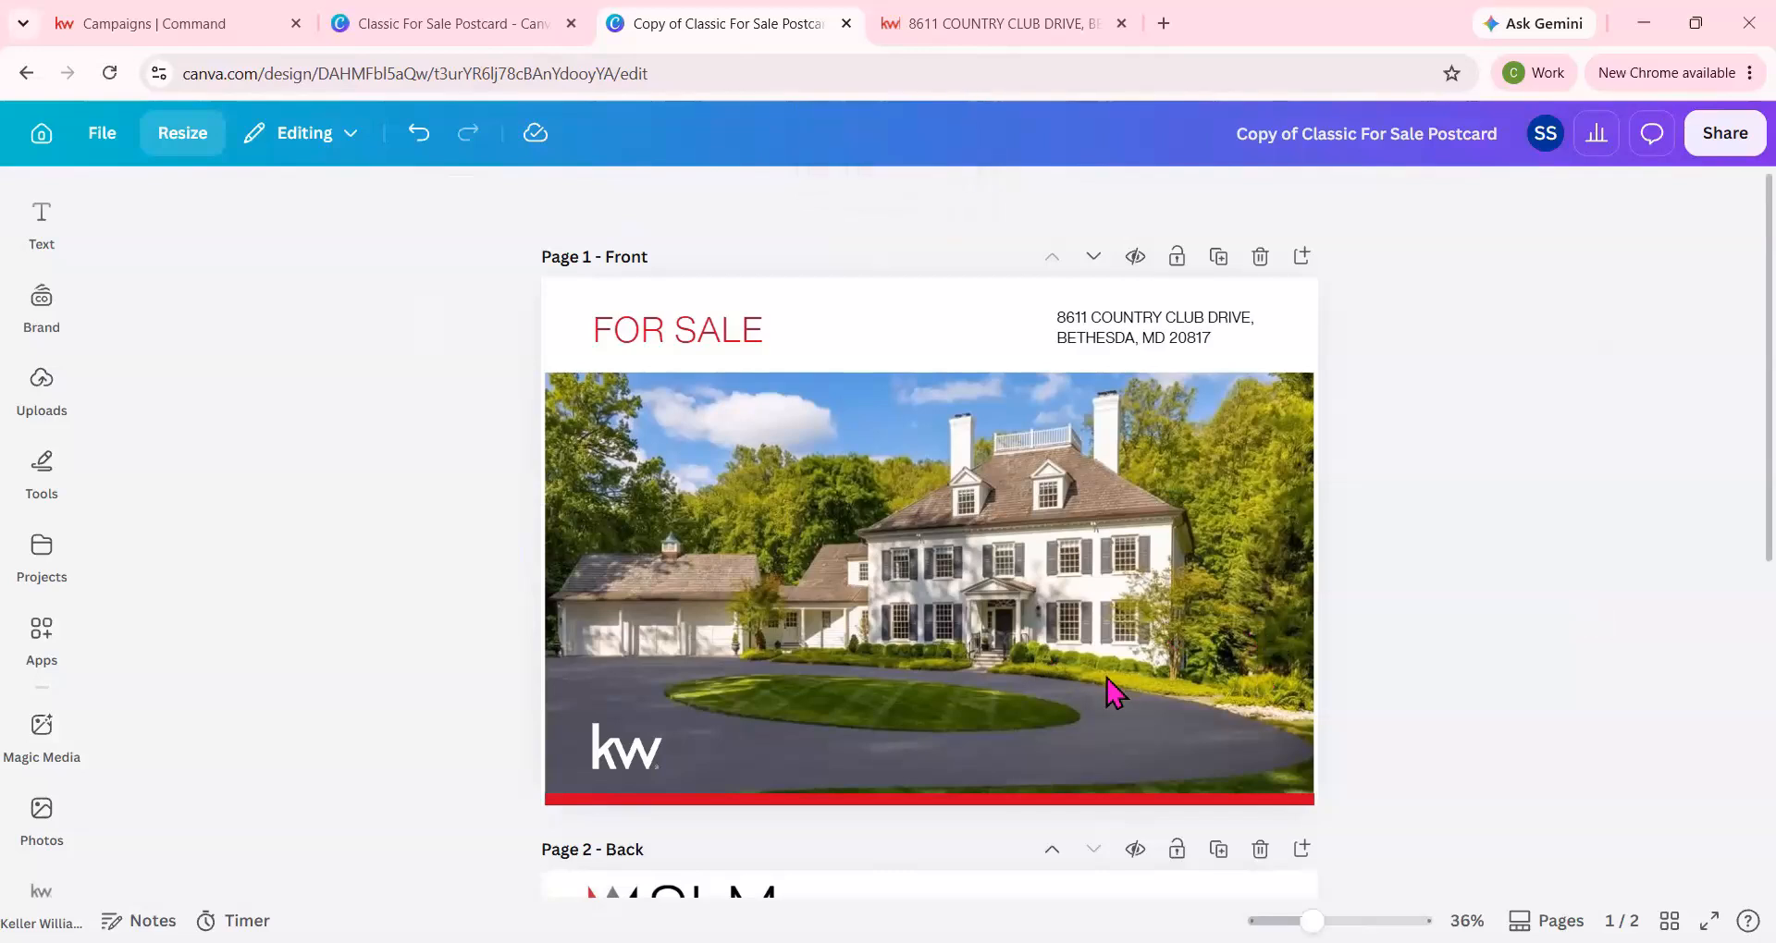
Check the resized back page, and download only page 1, the front, as a PNG.
scroll(1442, 574, "down", 5)
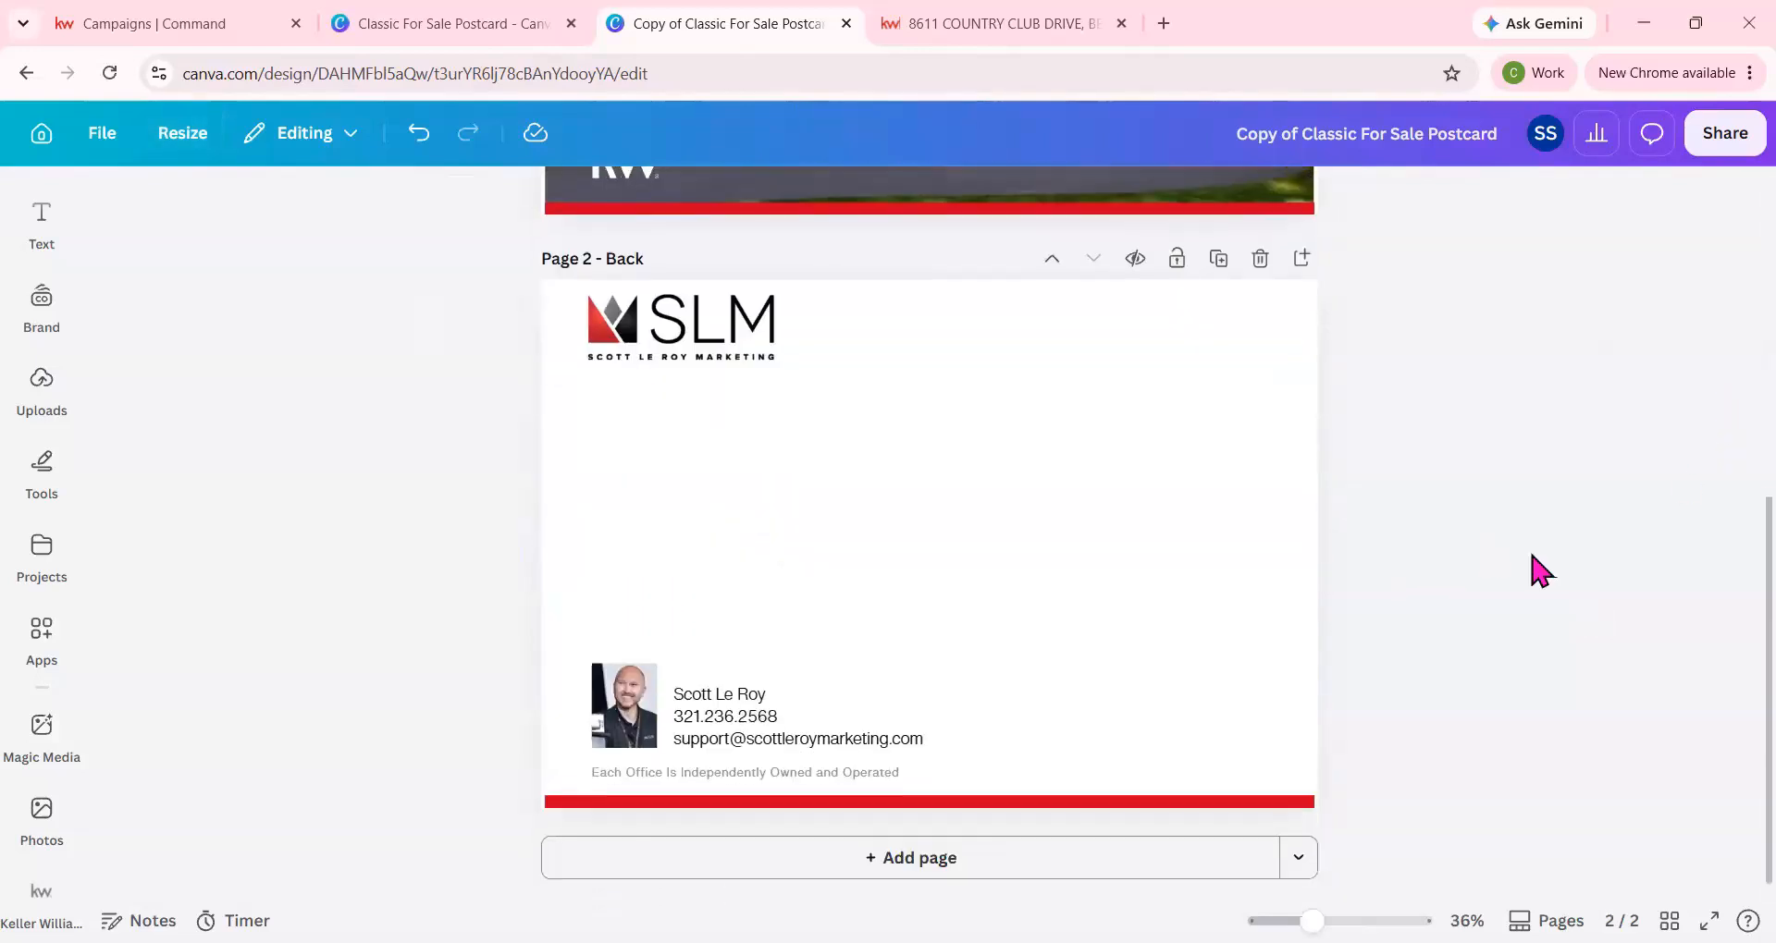
left_click_drag(443, 738, 869, 760)
left_click(417, 765)
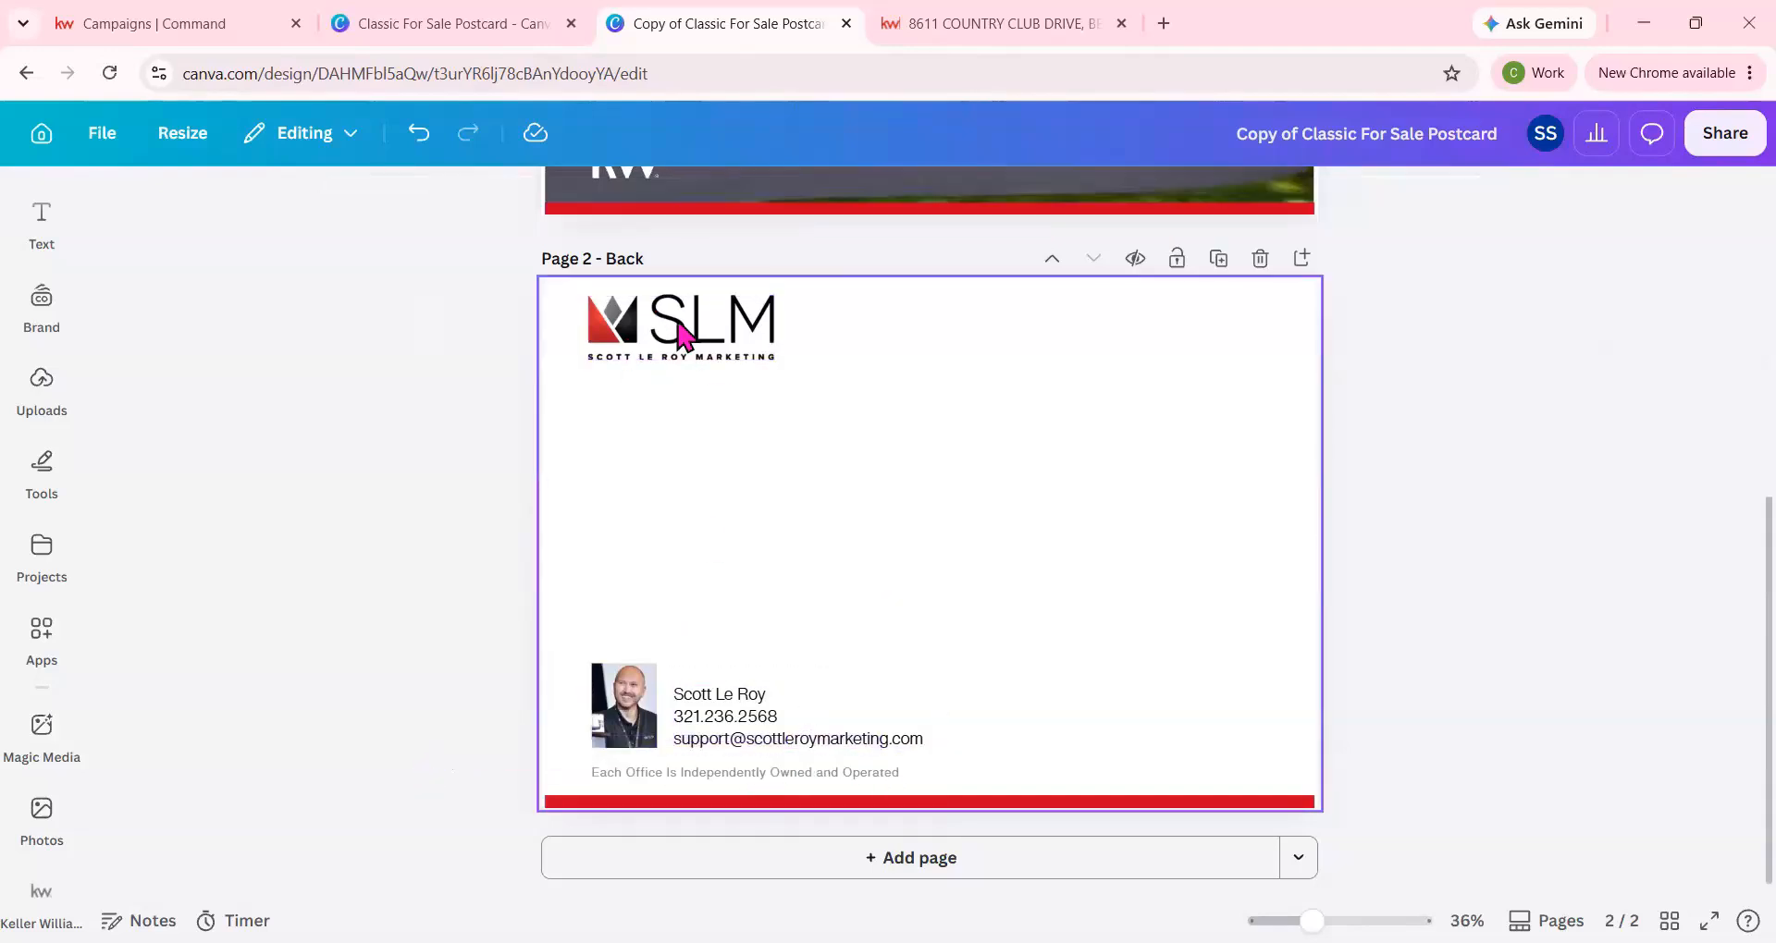
scroll(1282, 536, "up", 5)
left_click(1725, 132)
left_click(1354, 689)
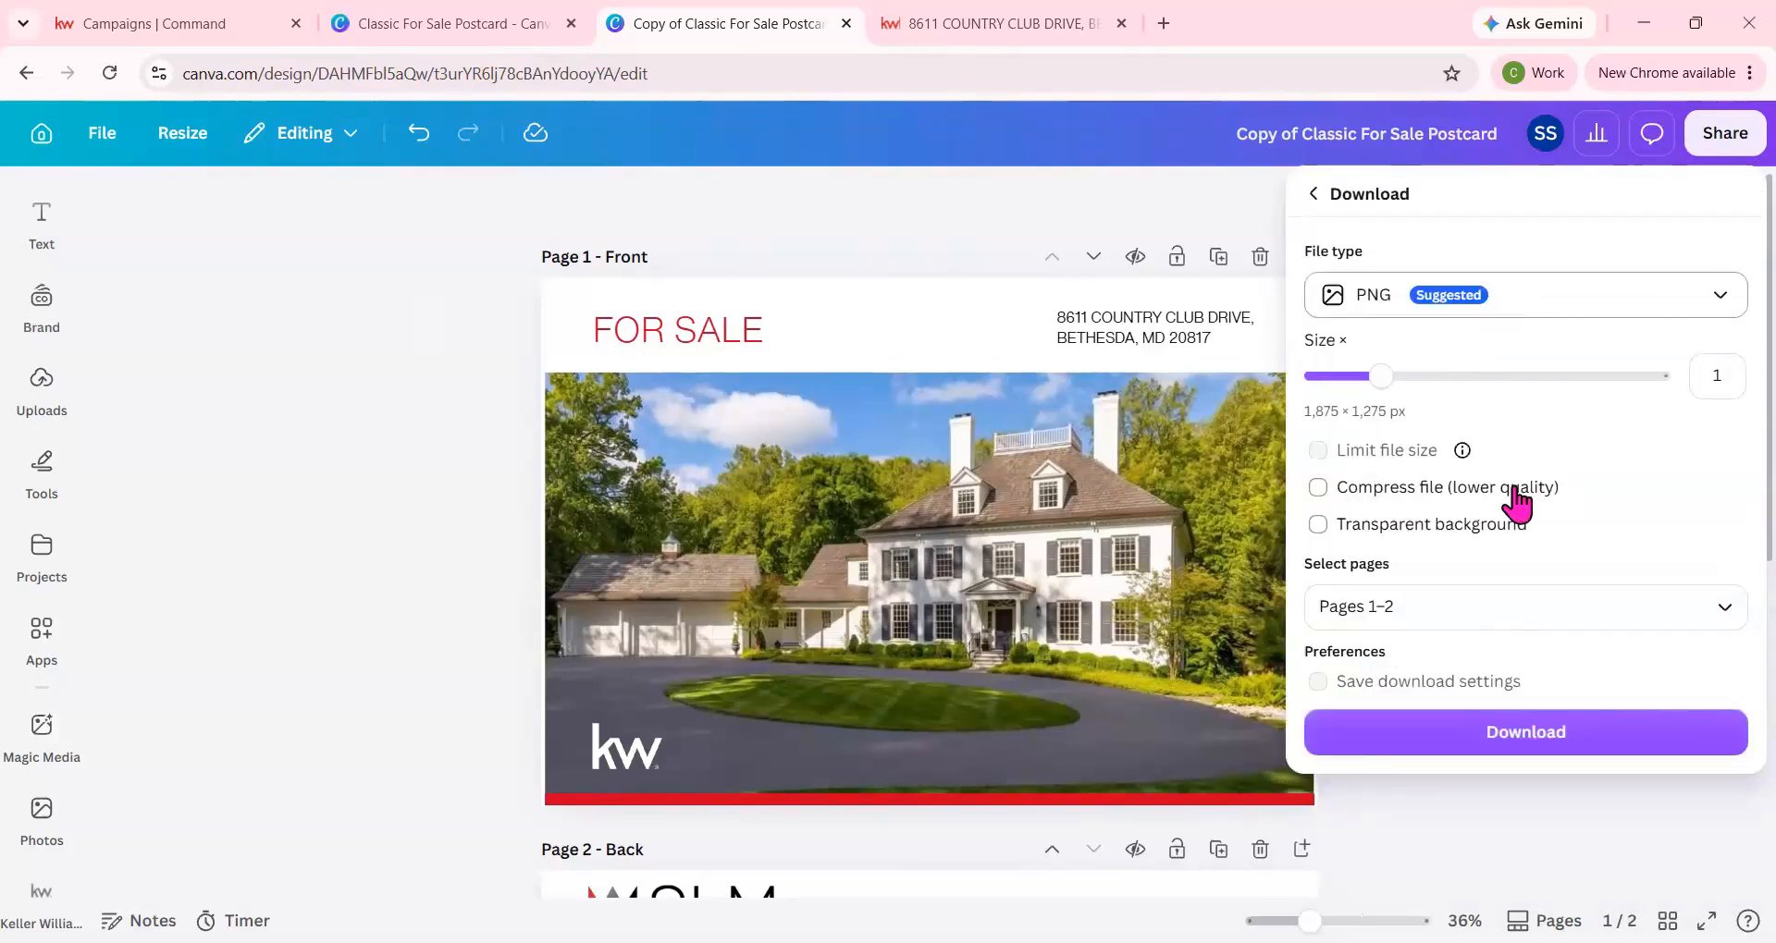
left_click(1491, 613)
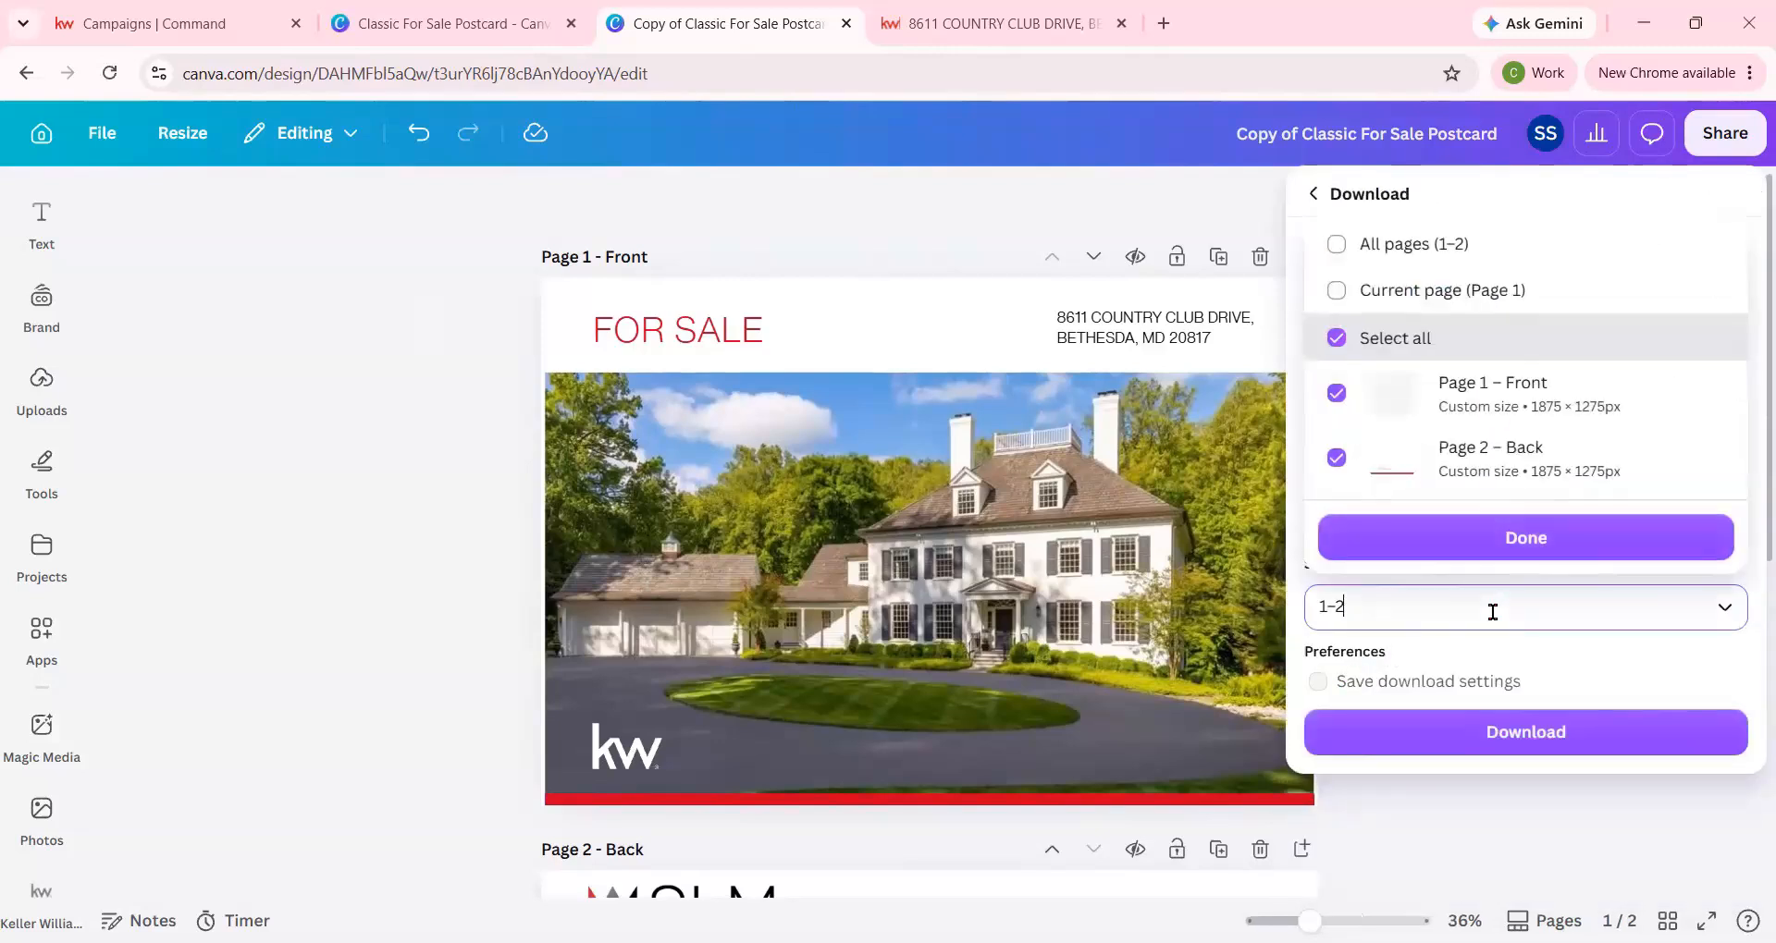
left_click(1408, 296)
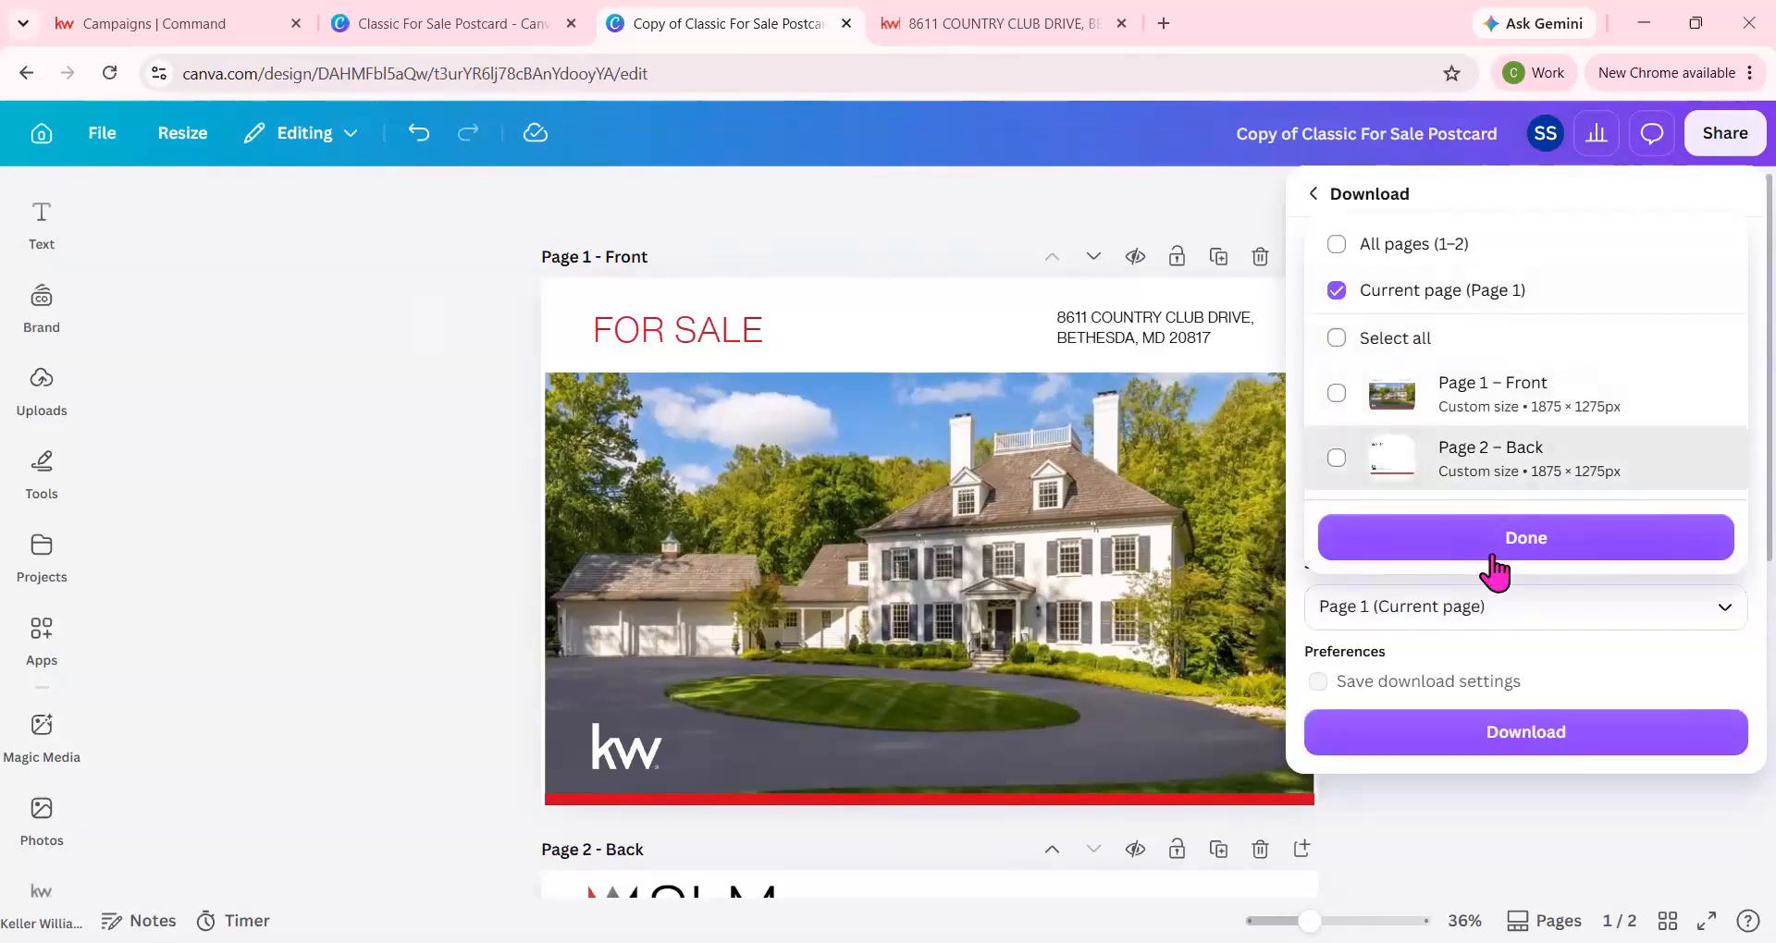
left_click(1542, 744)
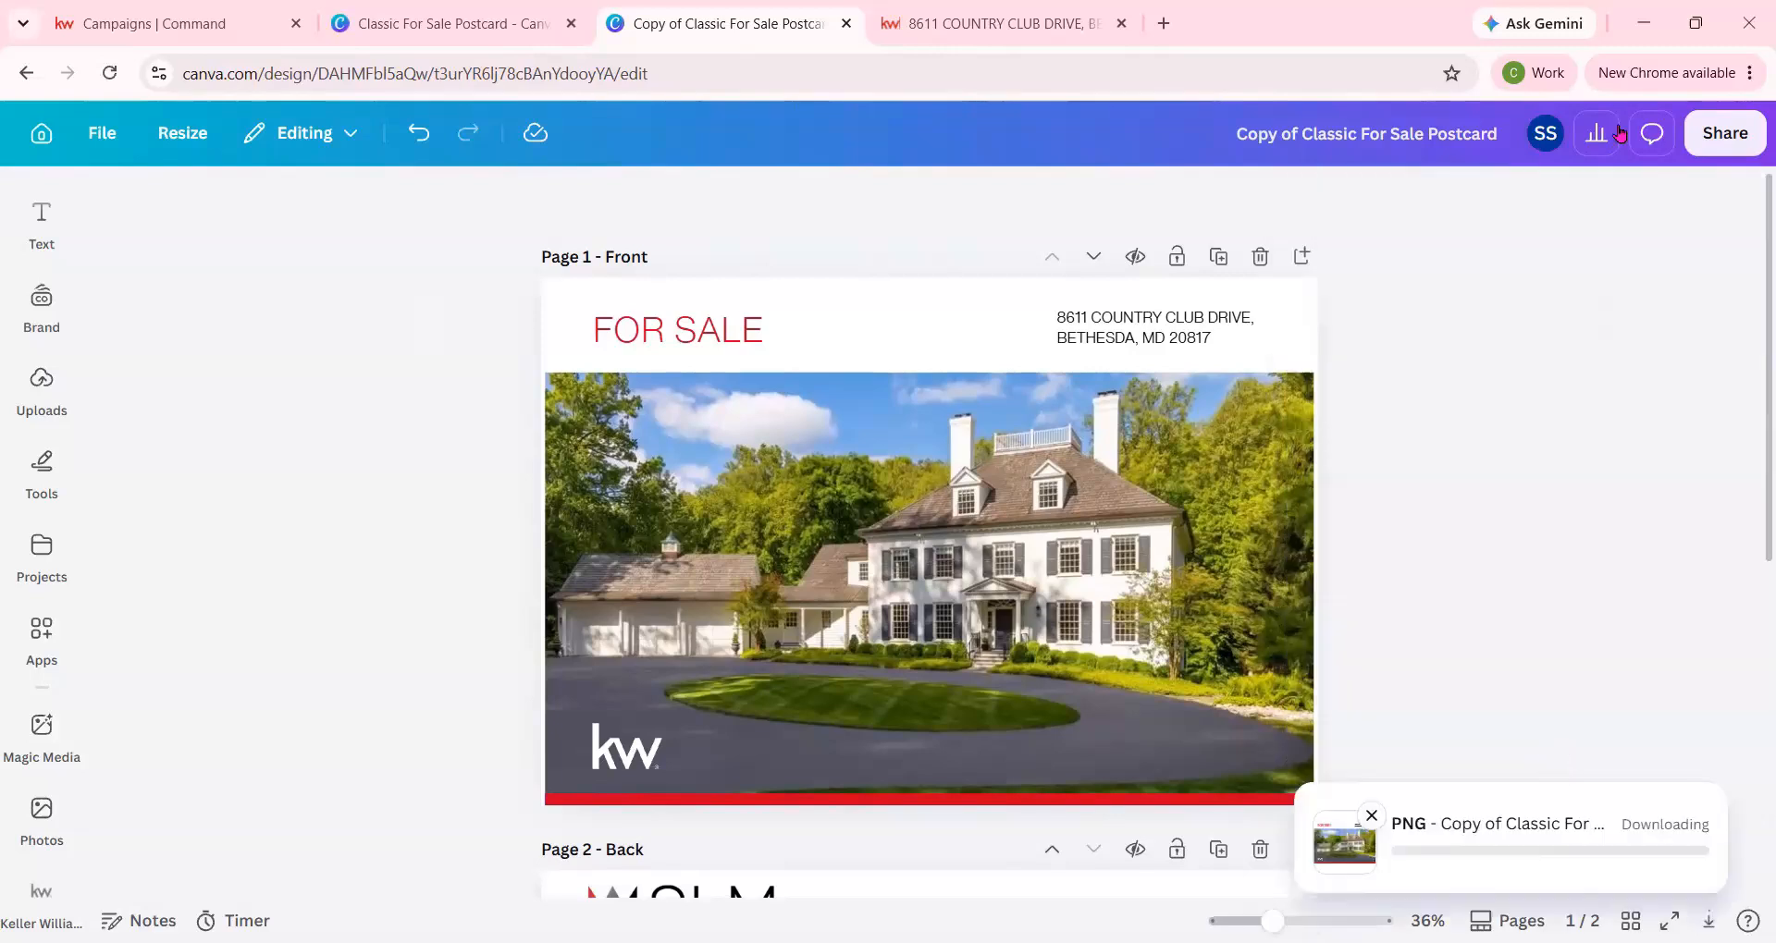
Download only page 2, the back of the postcard, as a PNG.
left_click(1729, 139)
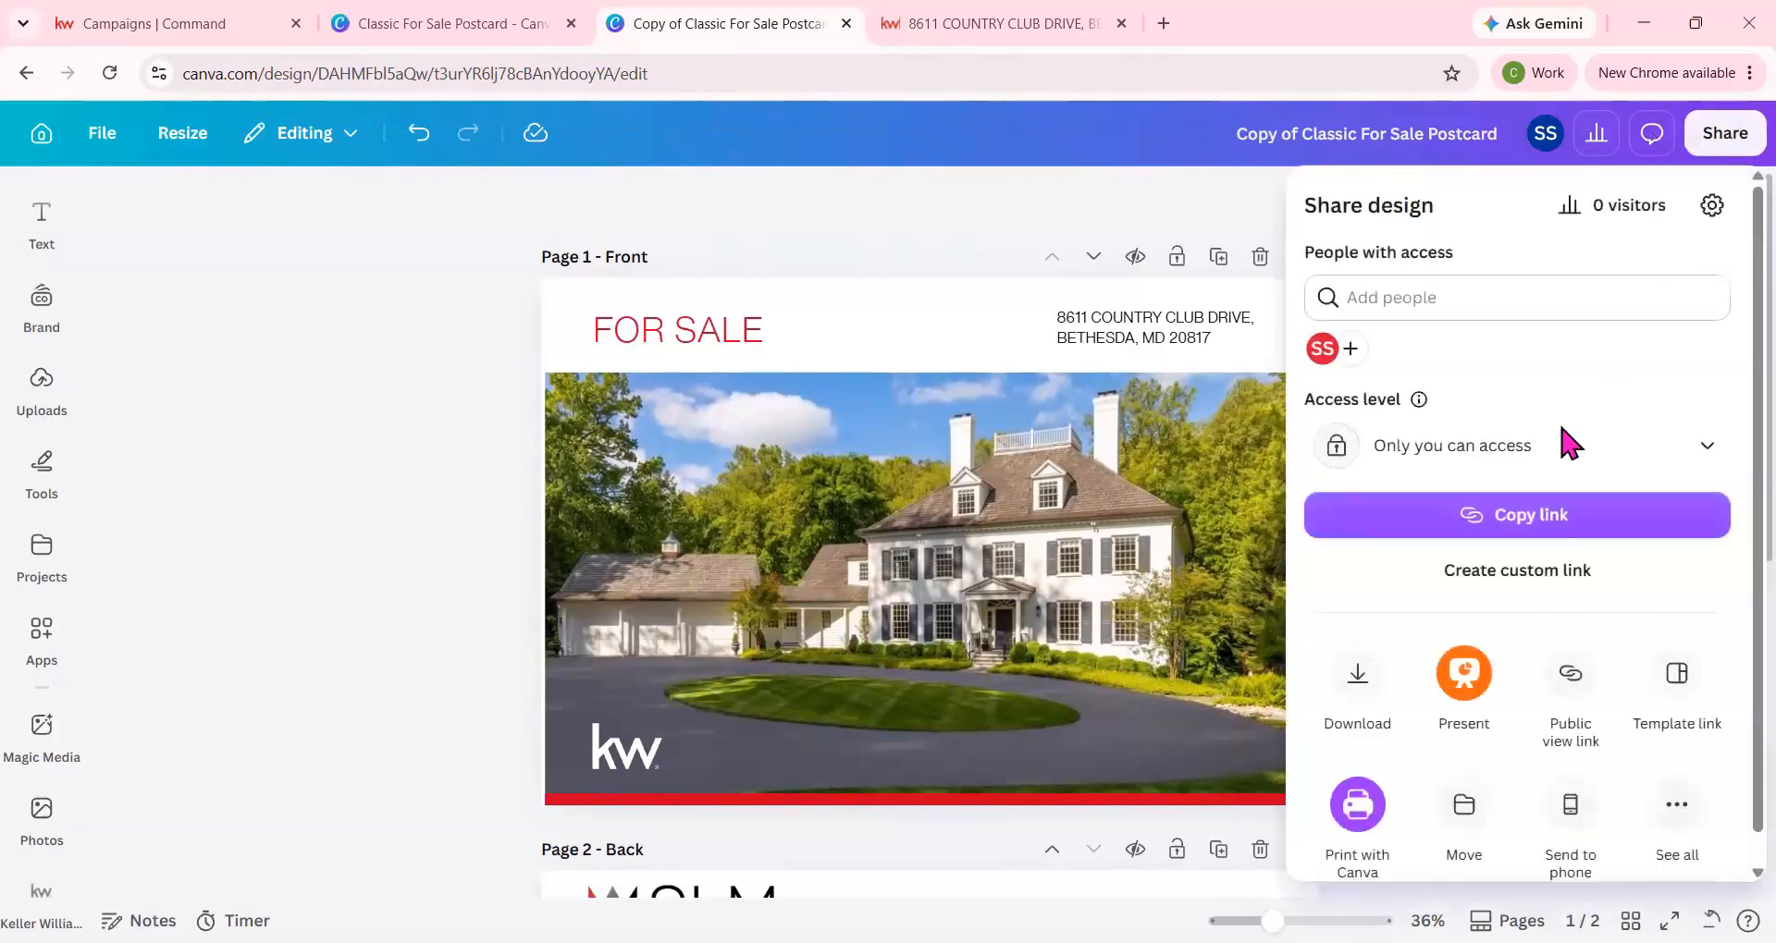
left_click(1357, 689)
left_click(1387, 606)
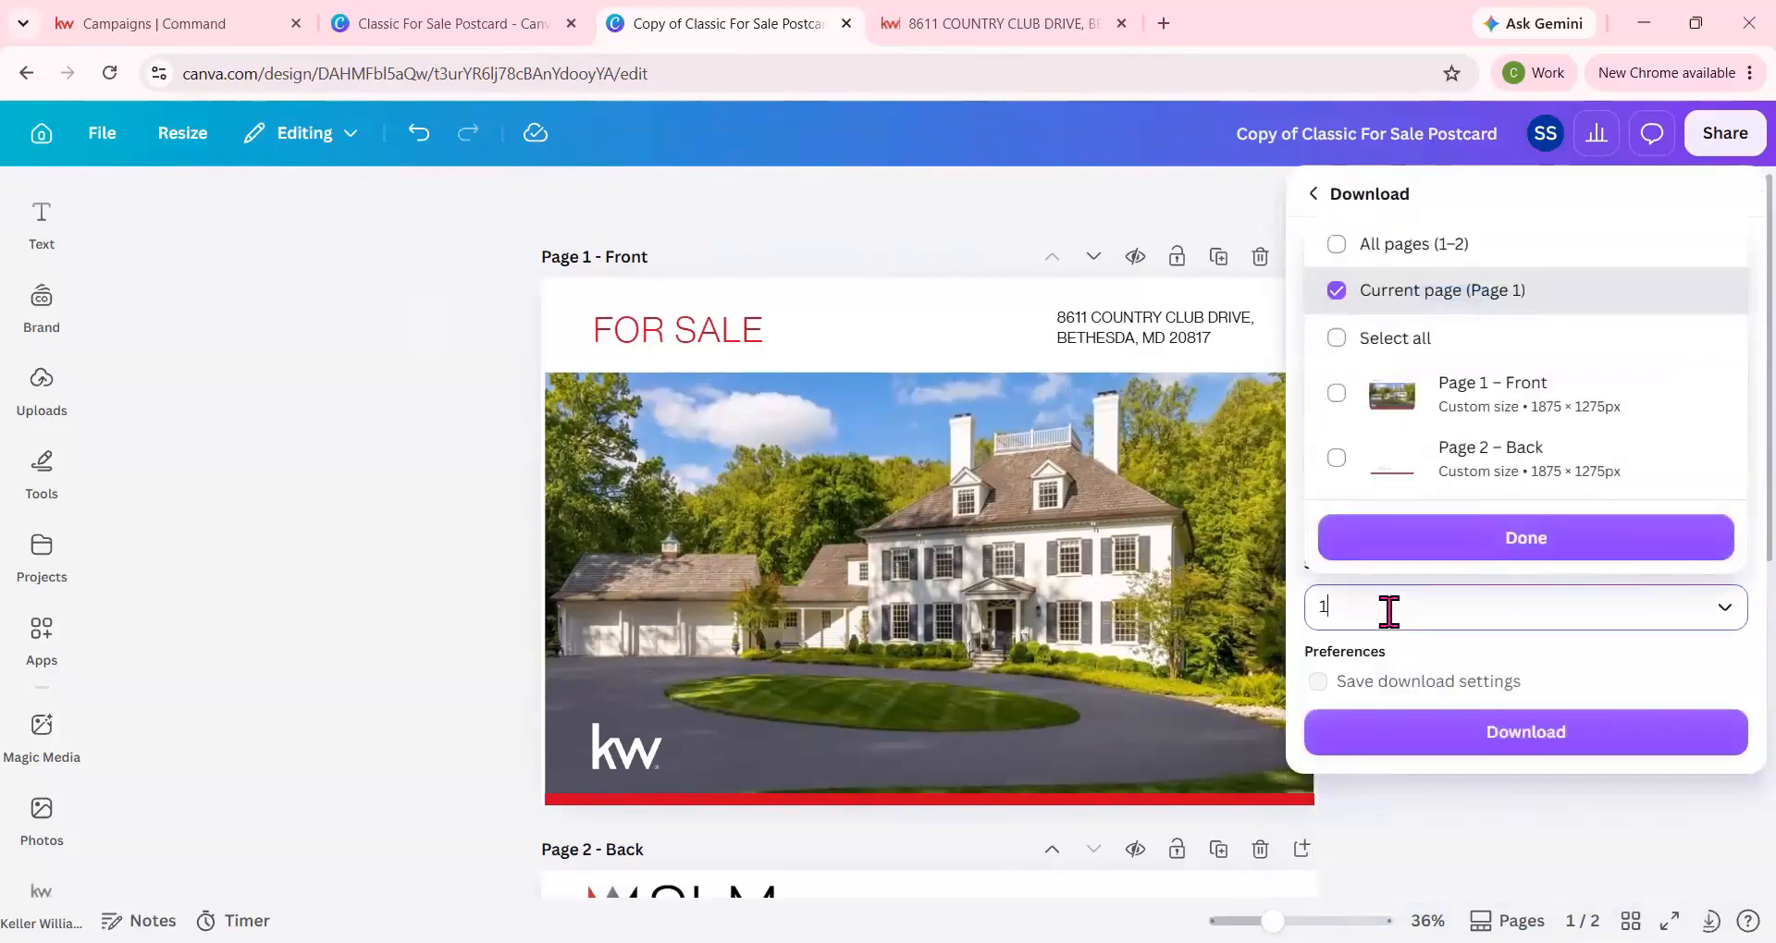
left_click(1336, 458)
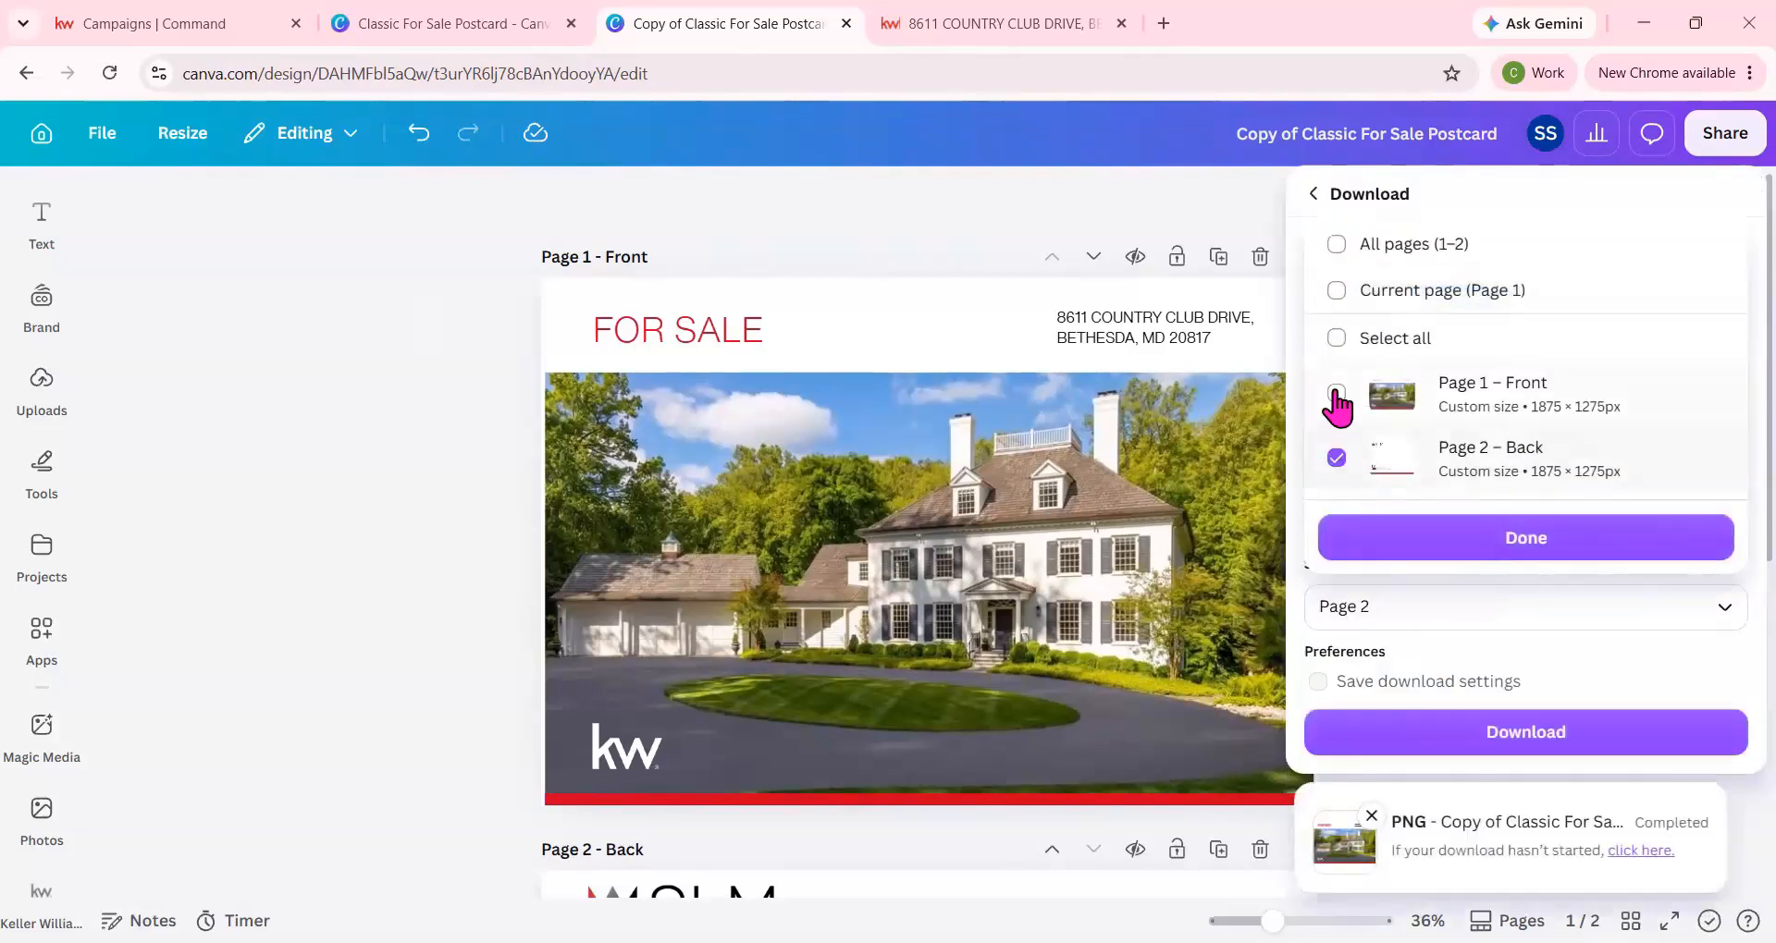
left_click(1463, 544)
left_click(1563, 732)
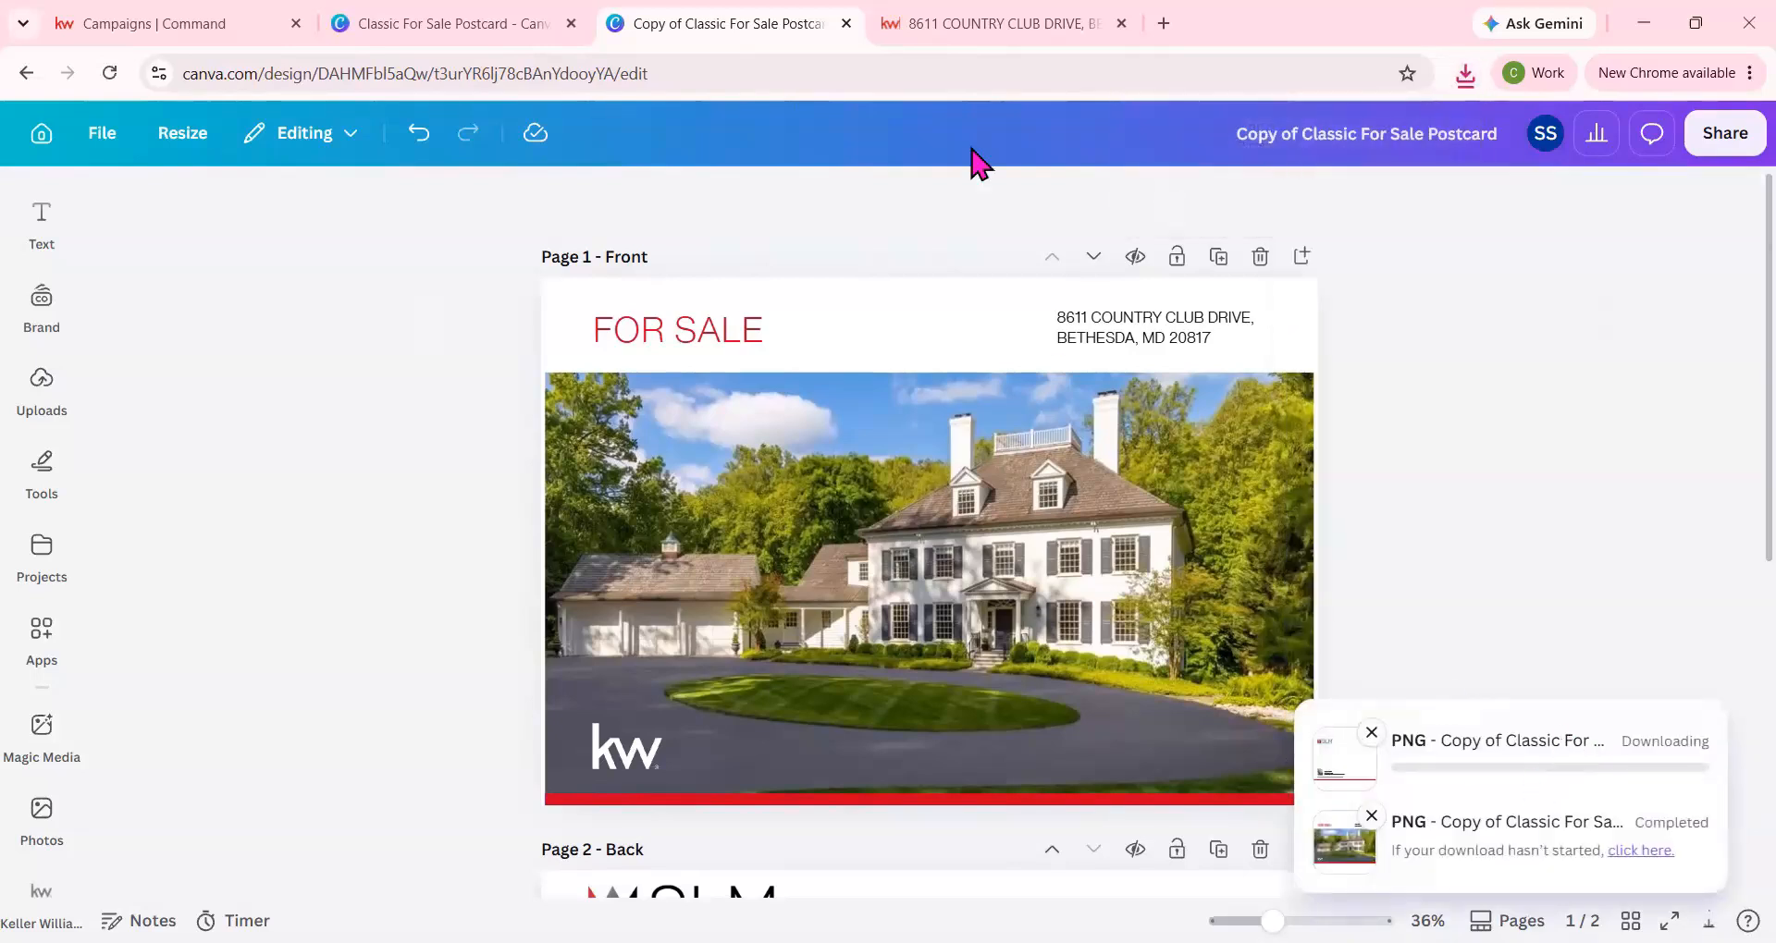
Switch to the KW Command campaign and upload Front (3) as the front image and Back (2) as the back image.
left_click(41, 26)
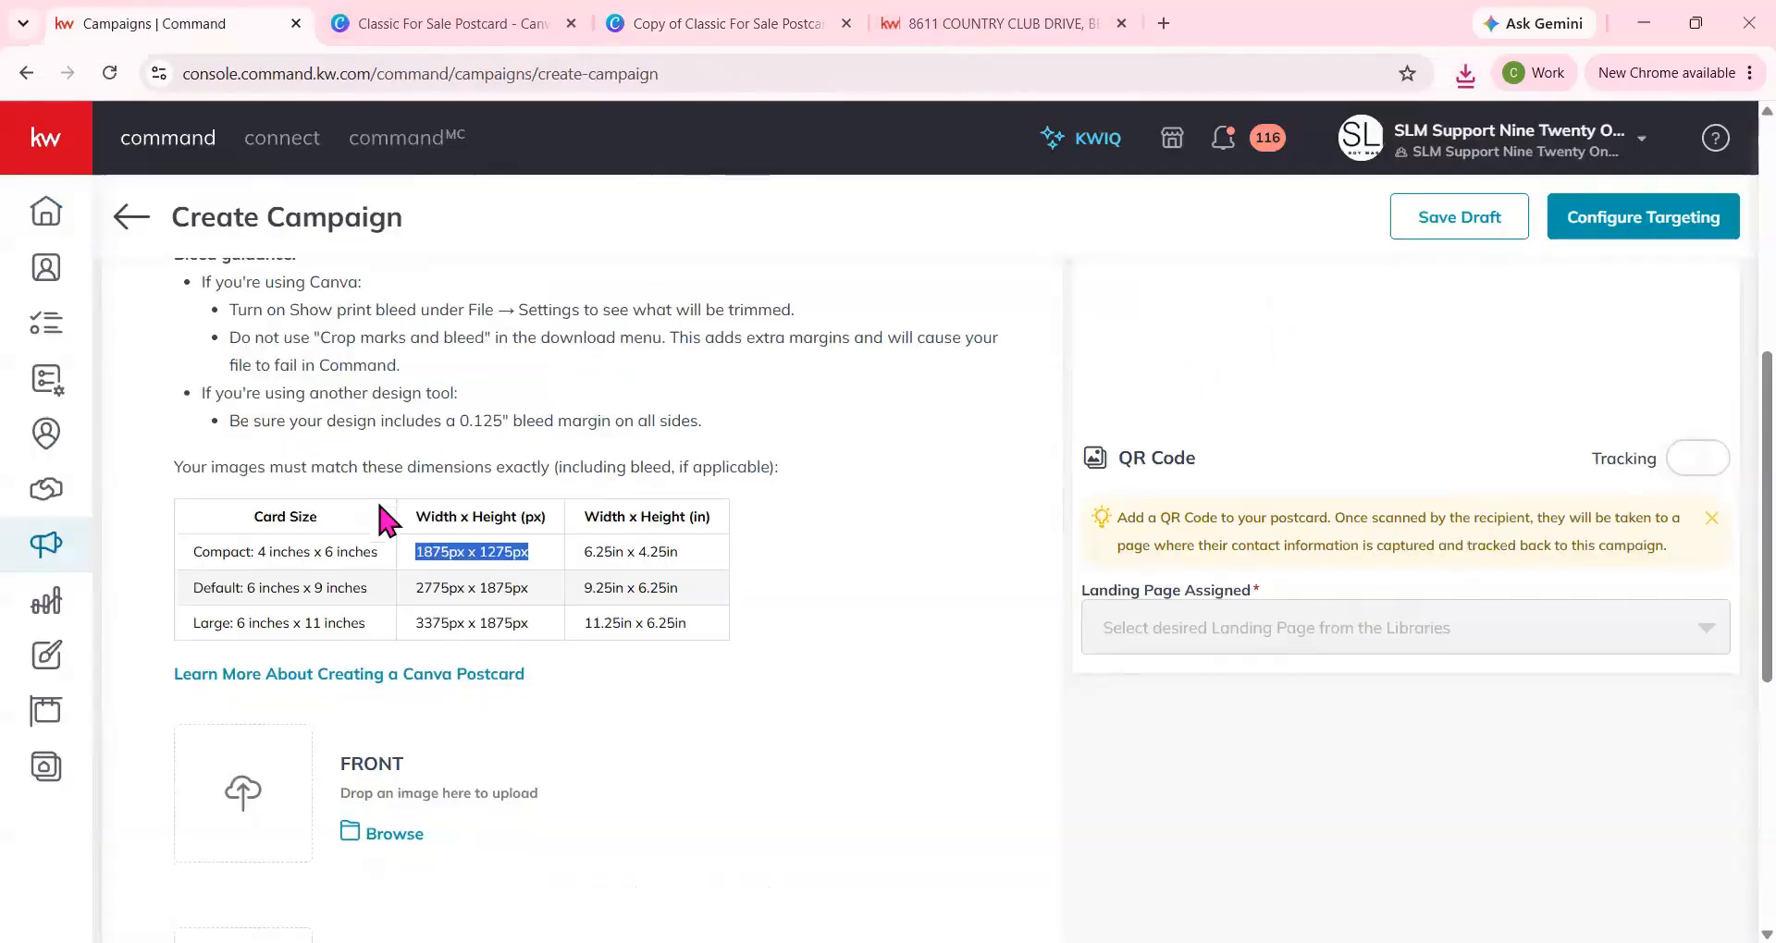
scroll(407, 564, "down", 4)
left_click(371, 492)
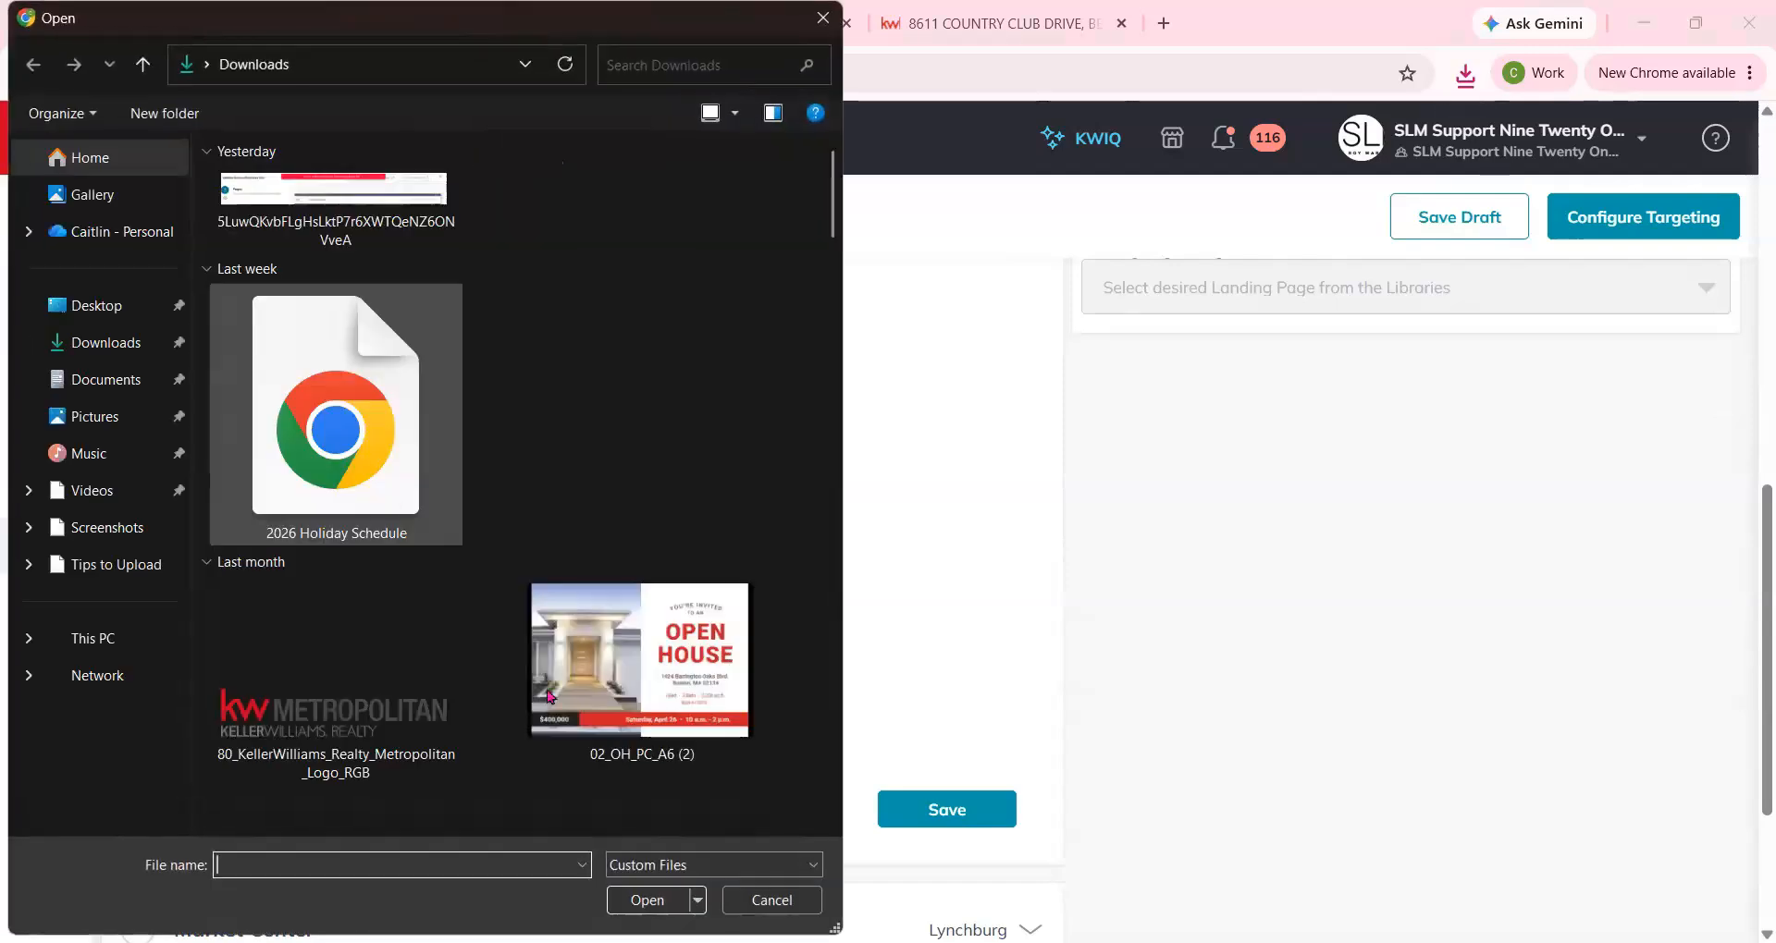
left_click(602, 363)
key("Return")
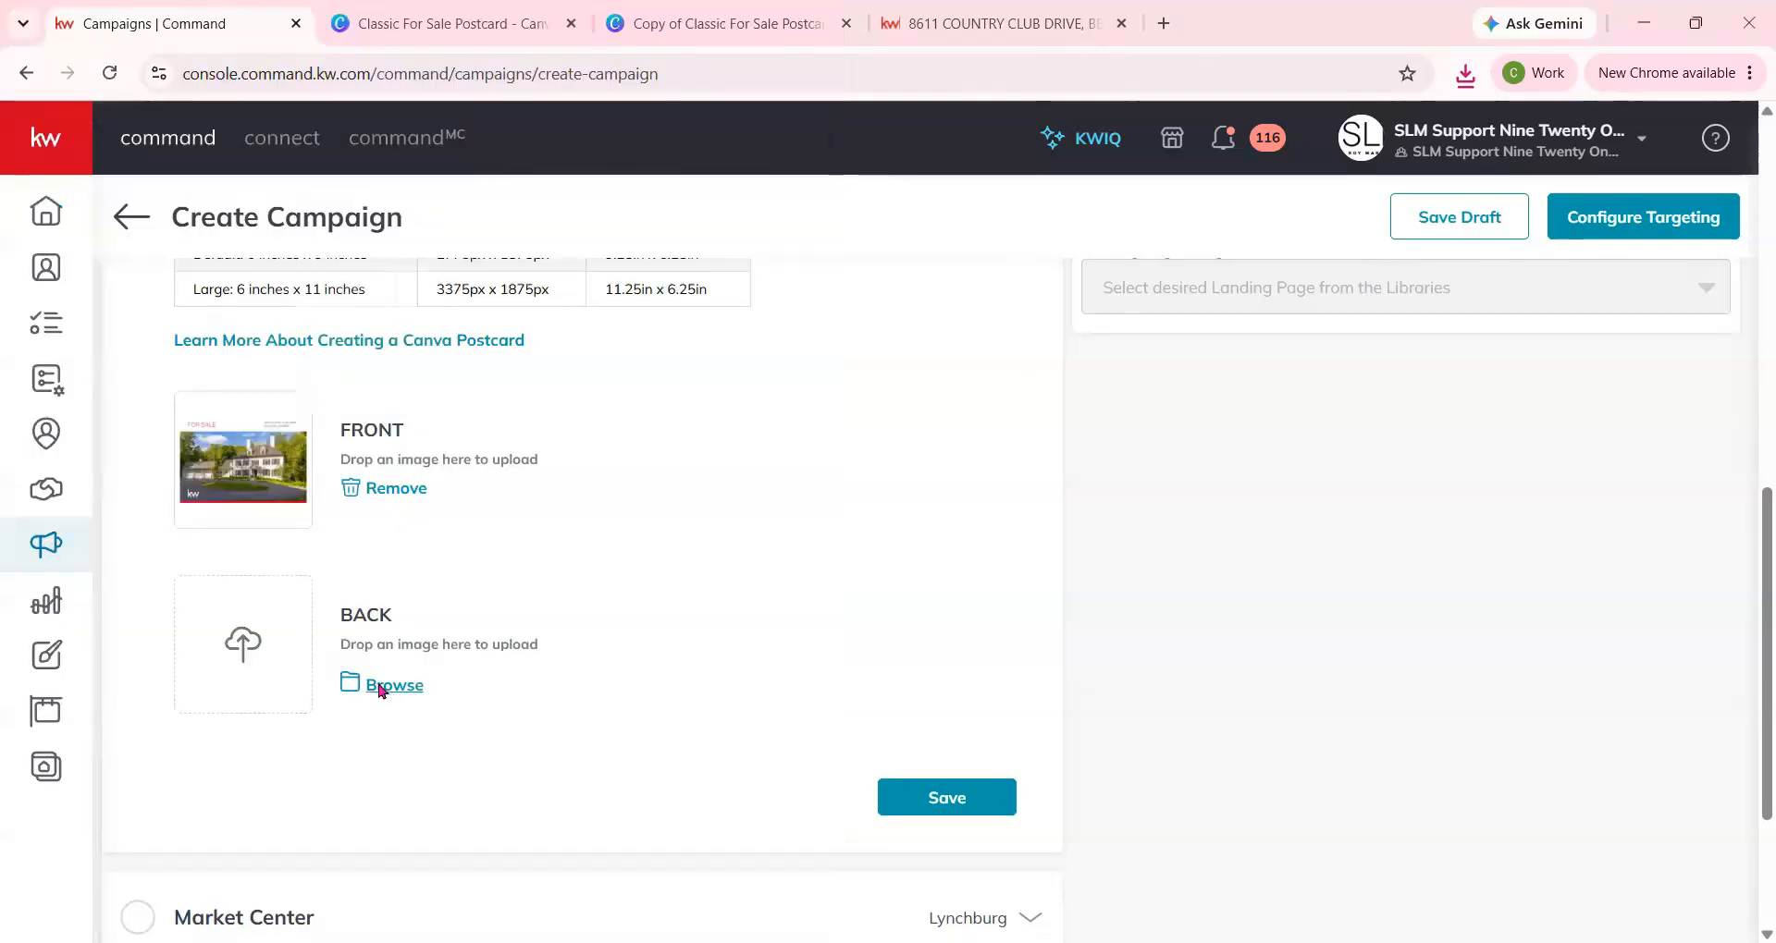
left_click(380, 686)
double_click(334, 297)
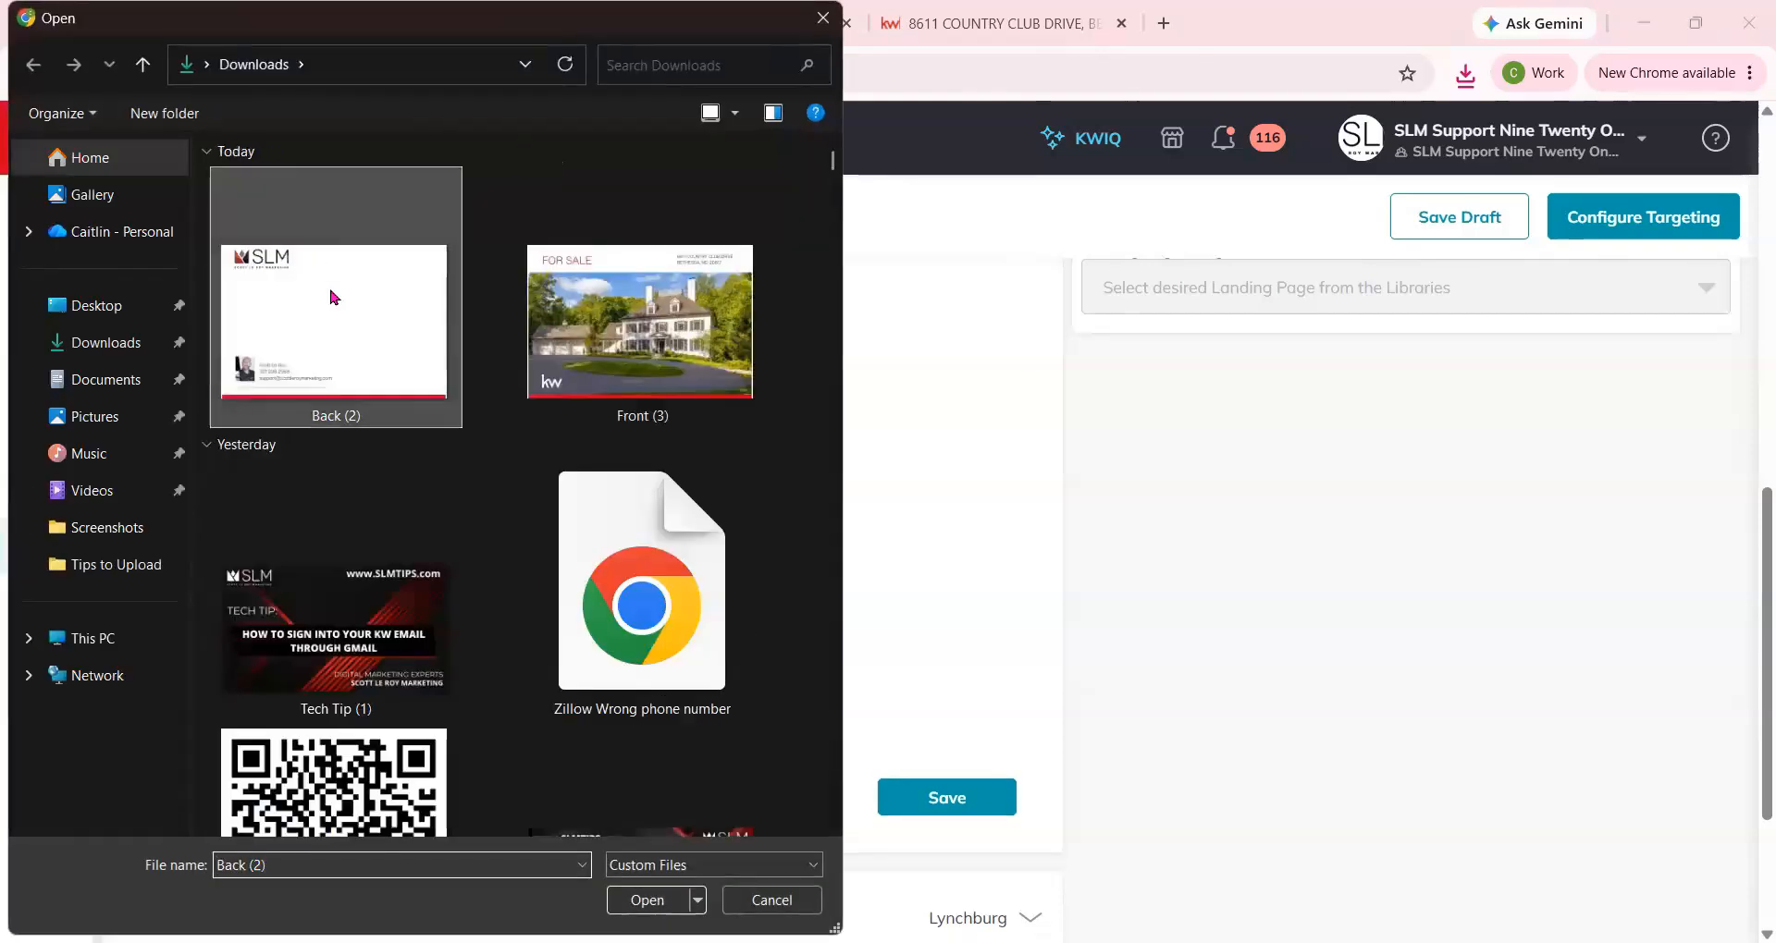
Preview the back of the uploaded postcard in the campaign.
scroll(1332, 507, "up", 5)
scroll(1403, 456, "up", 3)
scroll(1480, 495, "down", 3)
scroll(1488, 497, "up", 3)
left_click(1495, 424)
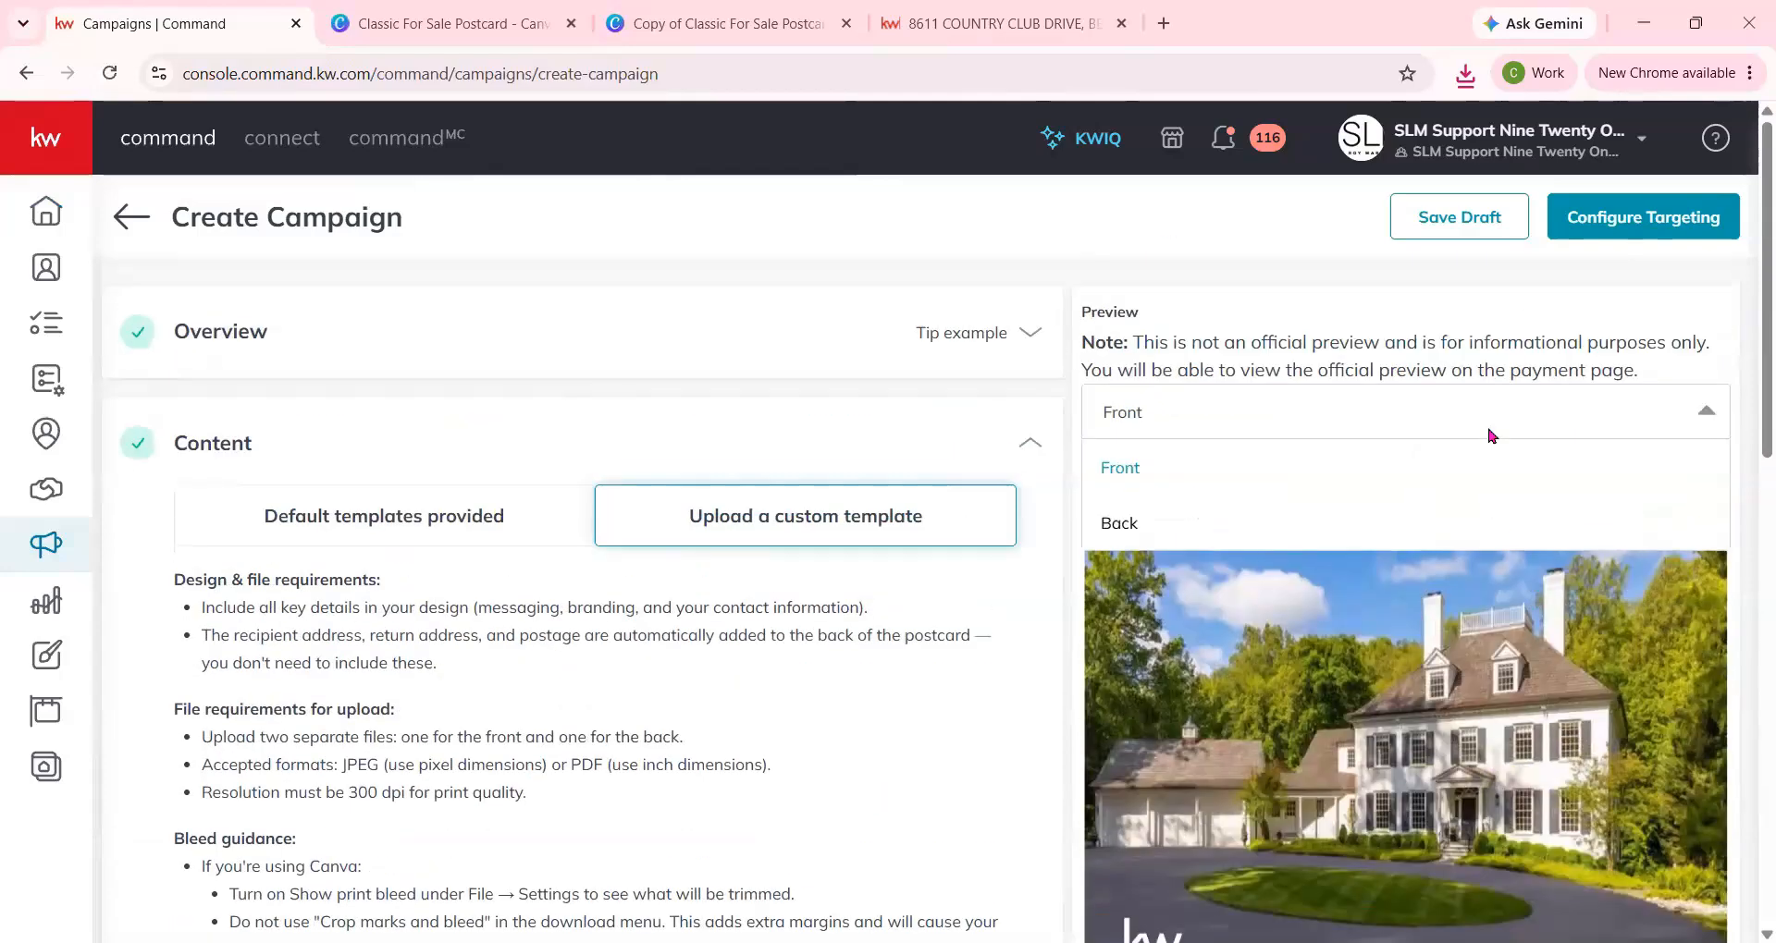
left_click(1276, 532)
scroll(1651, 740, "down", 5)
scroll(1651, 740, "up", 5)
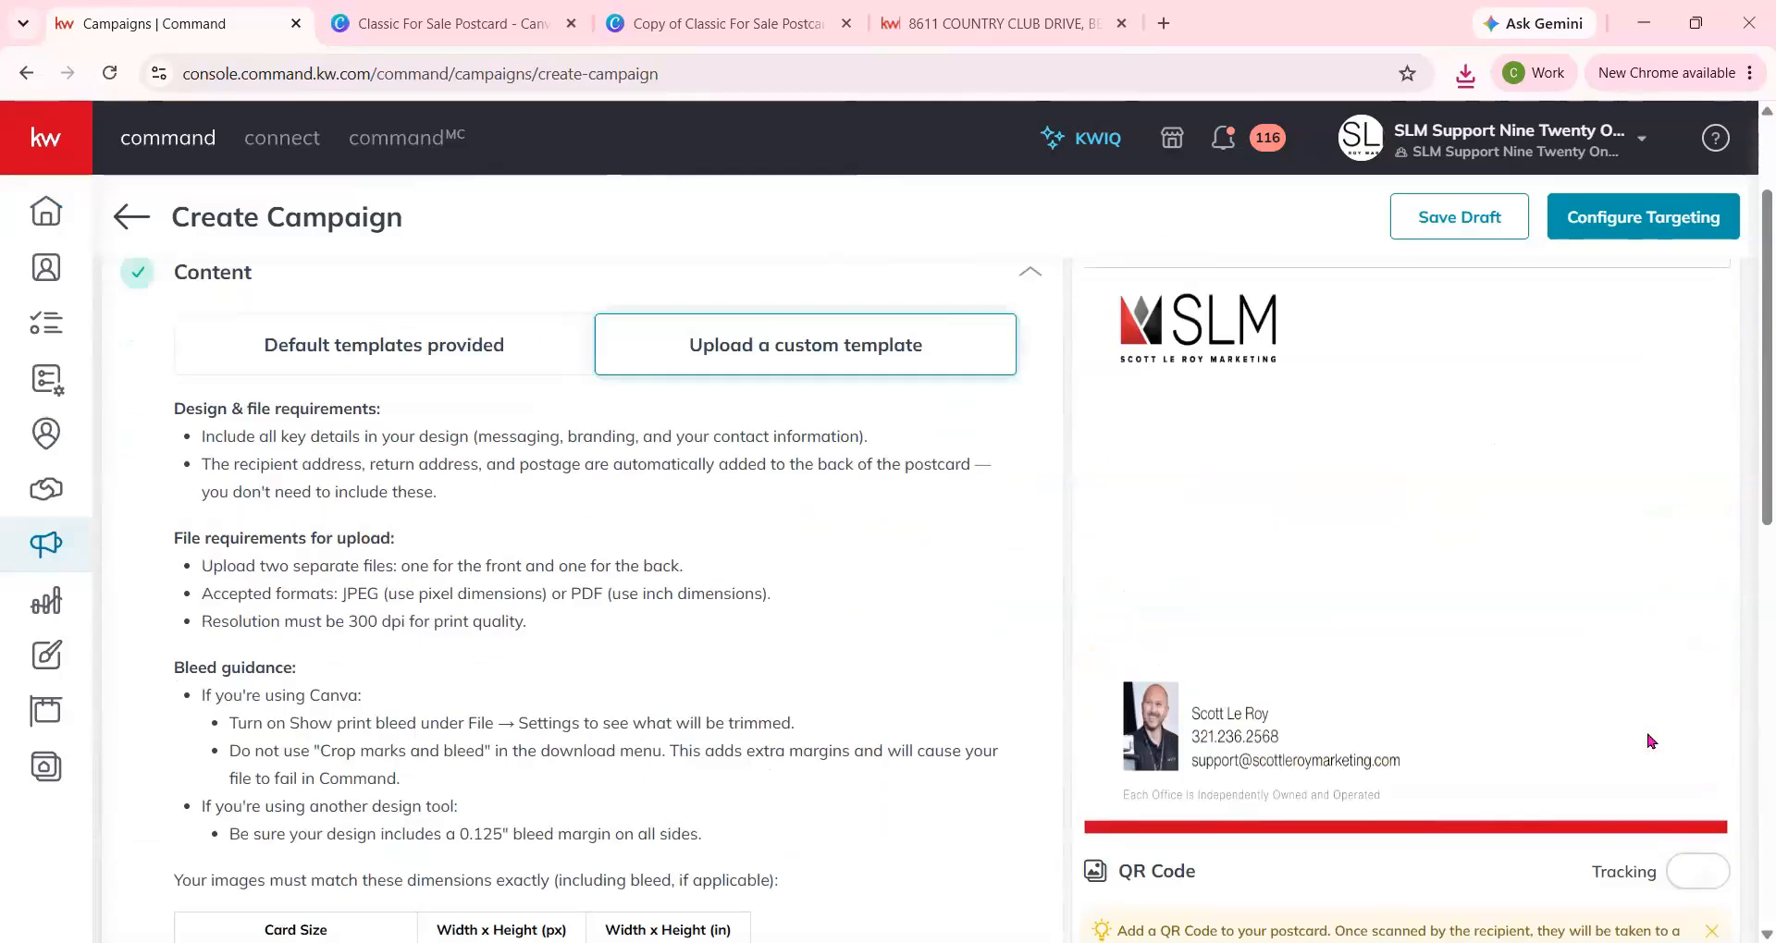
Save the campaign content with the uploaded images and open the Targeting section.
scroll(703, 647, "down", 5)
scroll(748, 673, "down", 5)
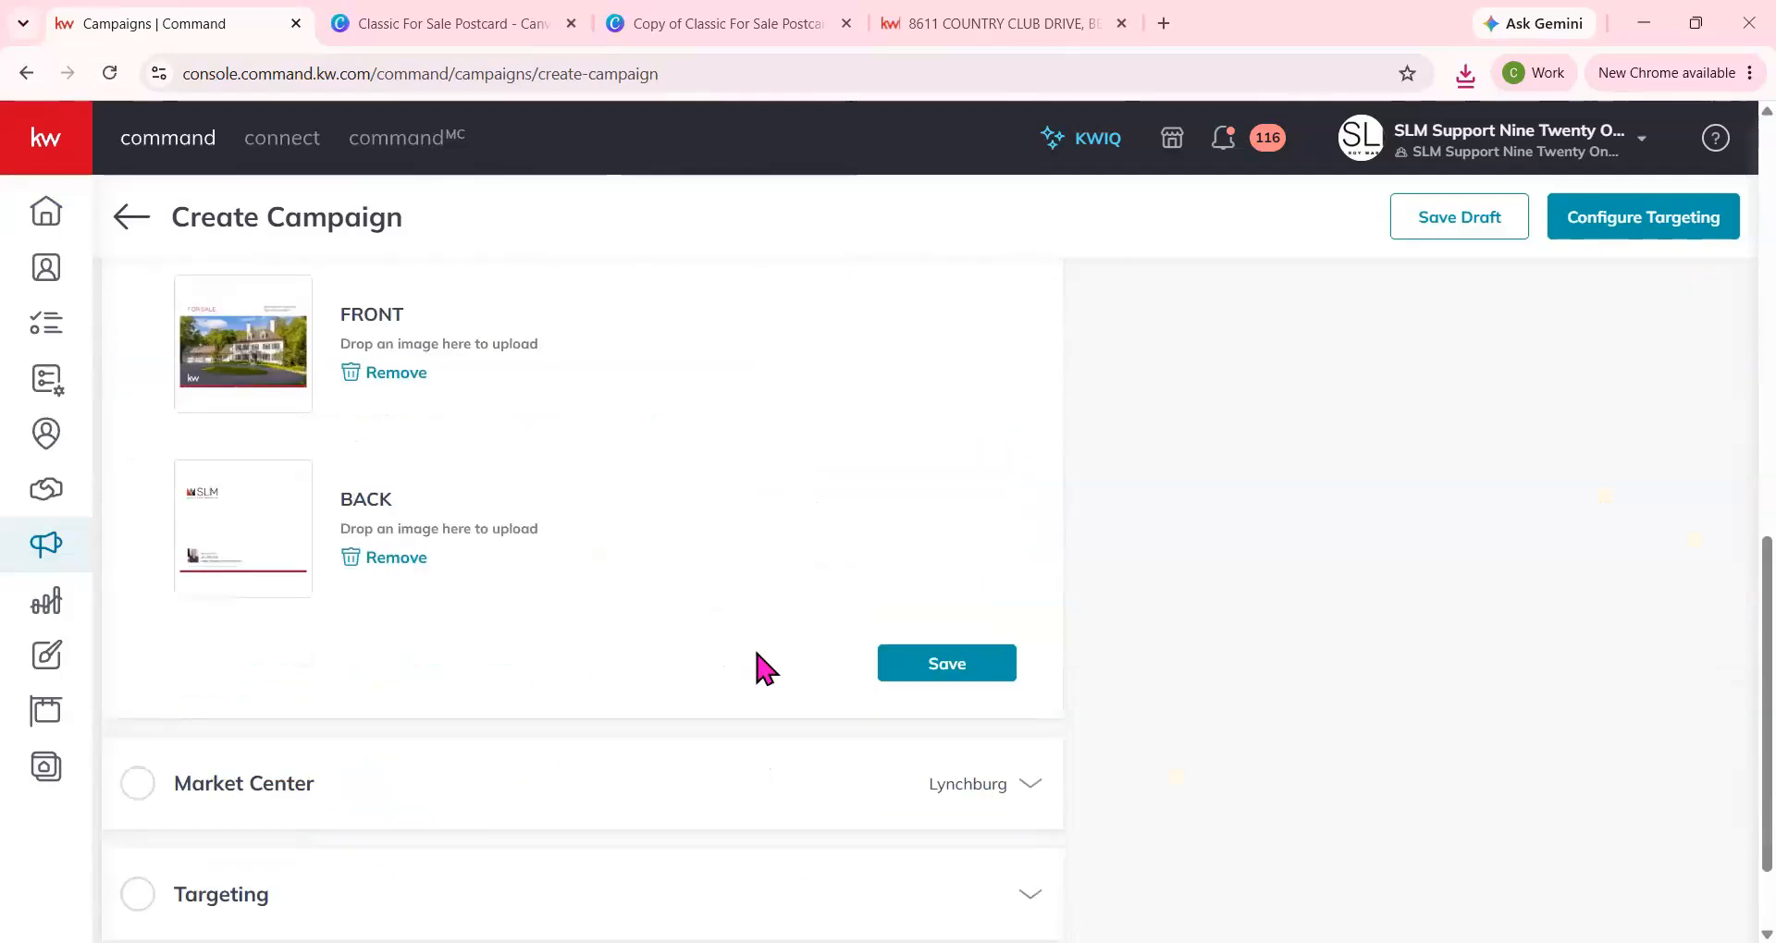
left_click(953, 668)
scroll(901, 664, "down", 1)
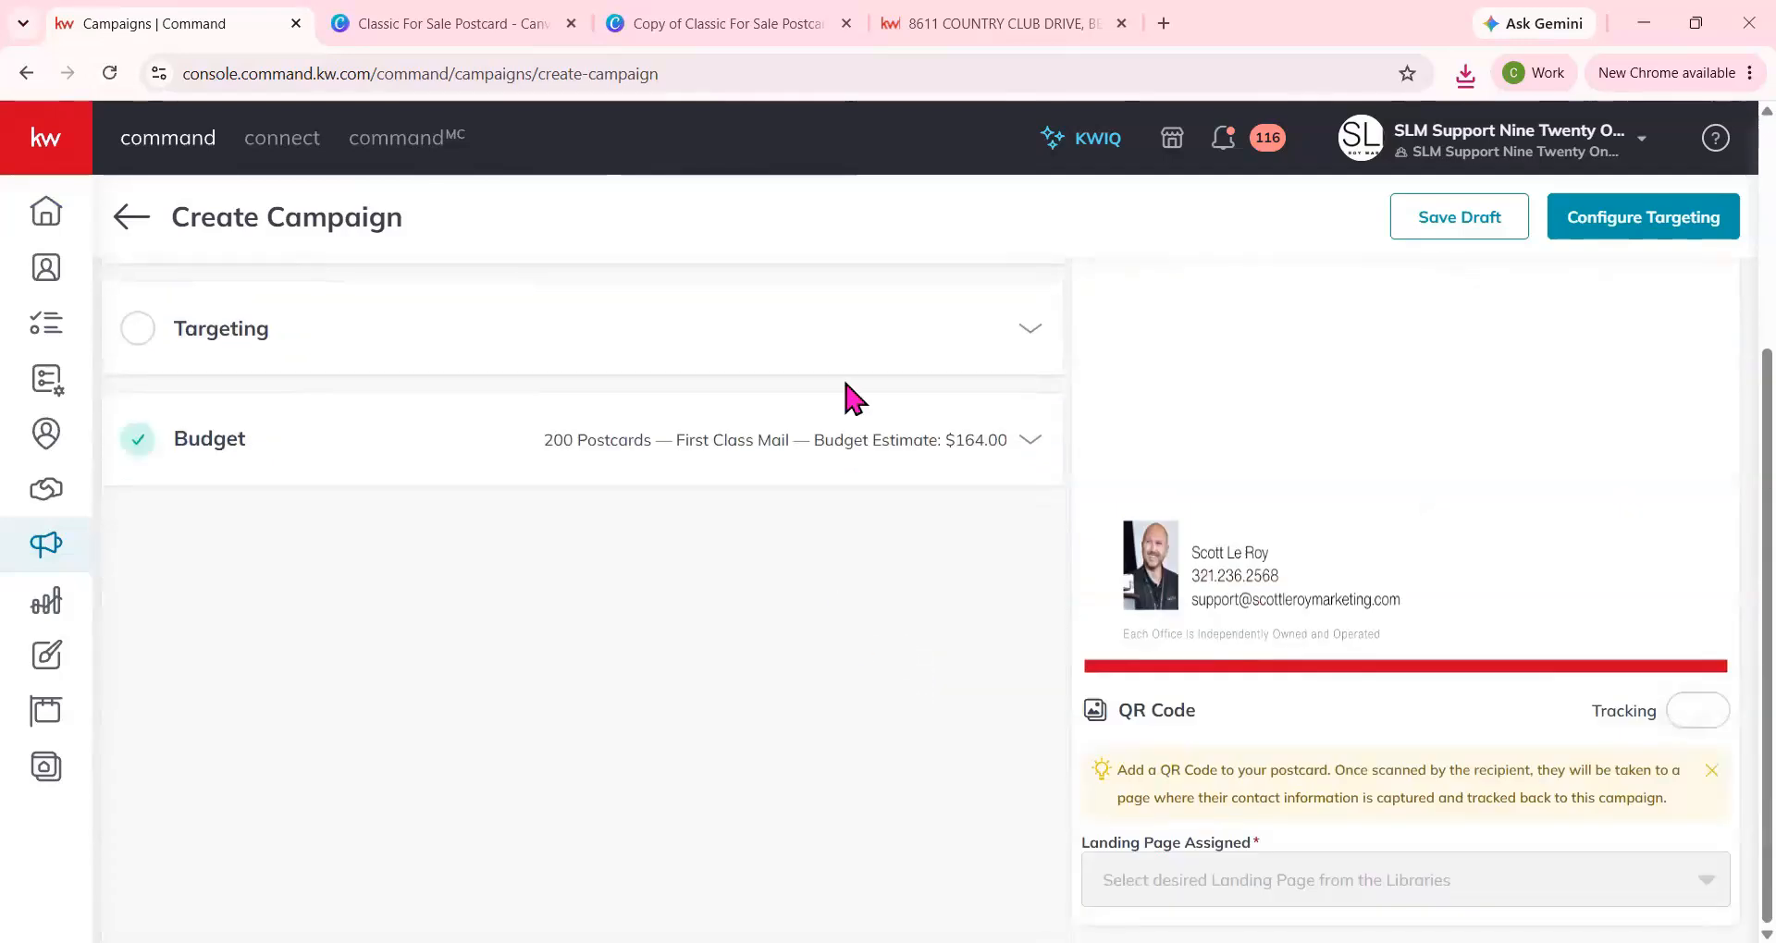
left_click(868, 335)
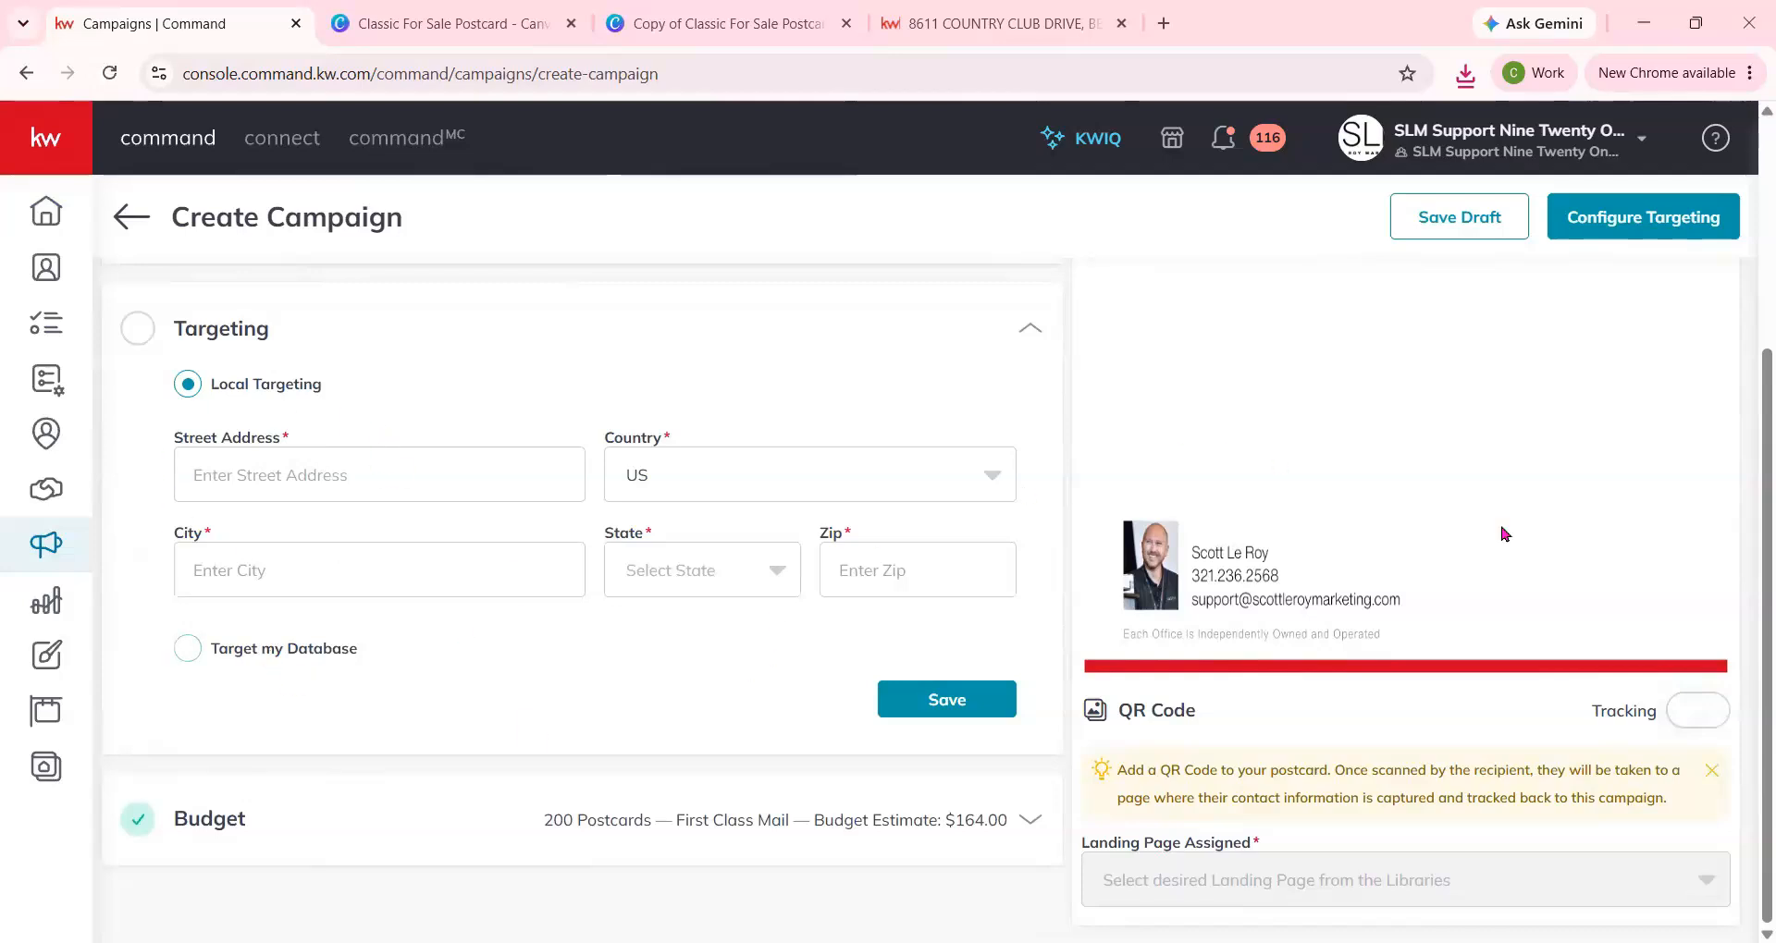
Set the campaign's postcard preview to show the Front.
scroll(1424, 458, "up", 4)
left_click(1344, 416)
left_click(1150, 490)
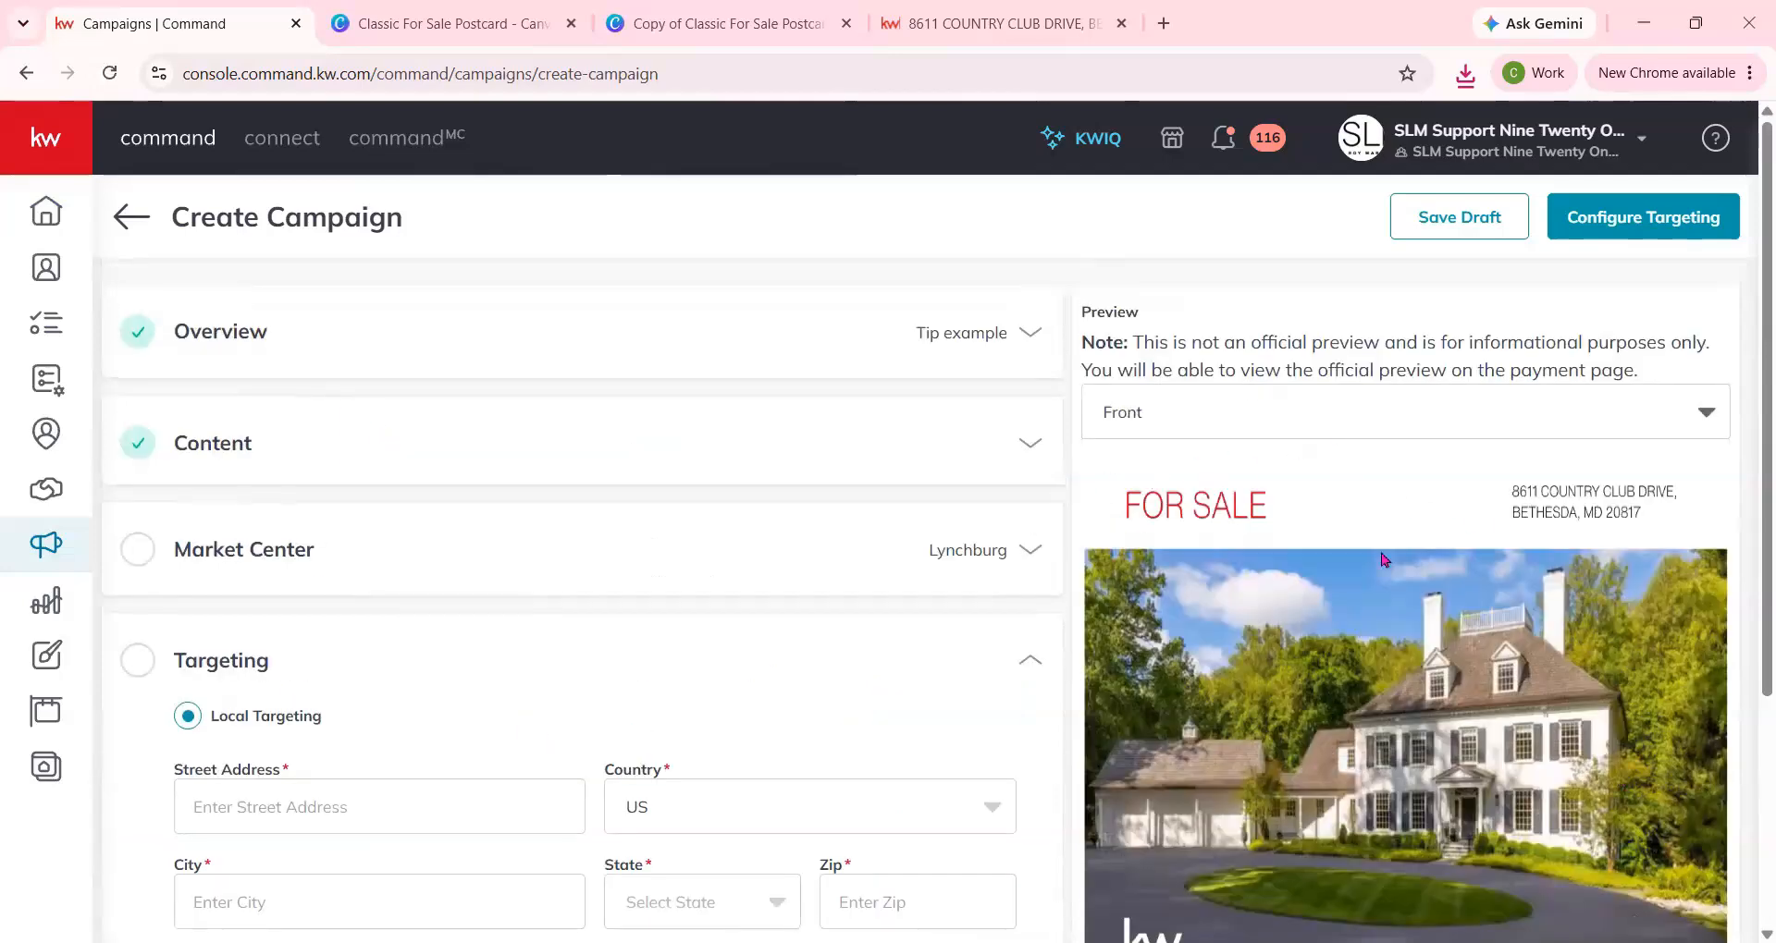
Switch to the property listing page and copy the listing's full address.
left_click(995, 23)
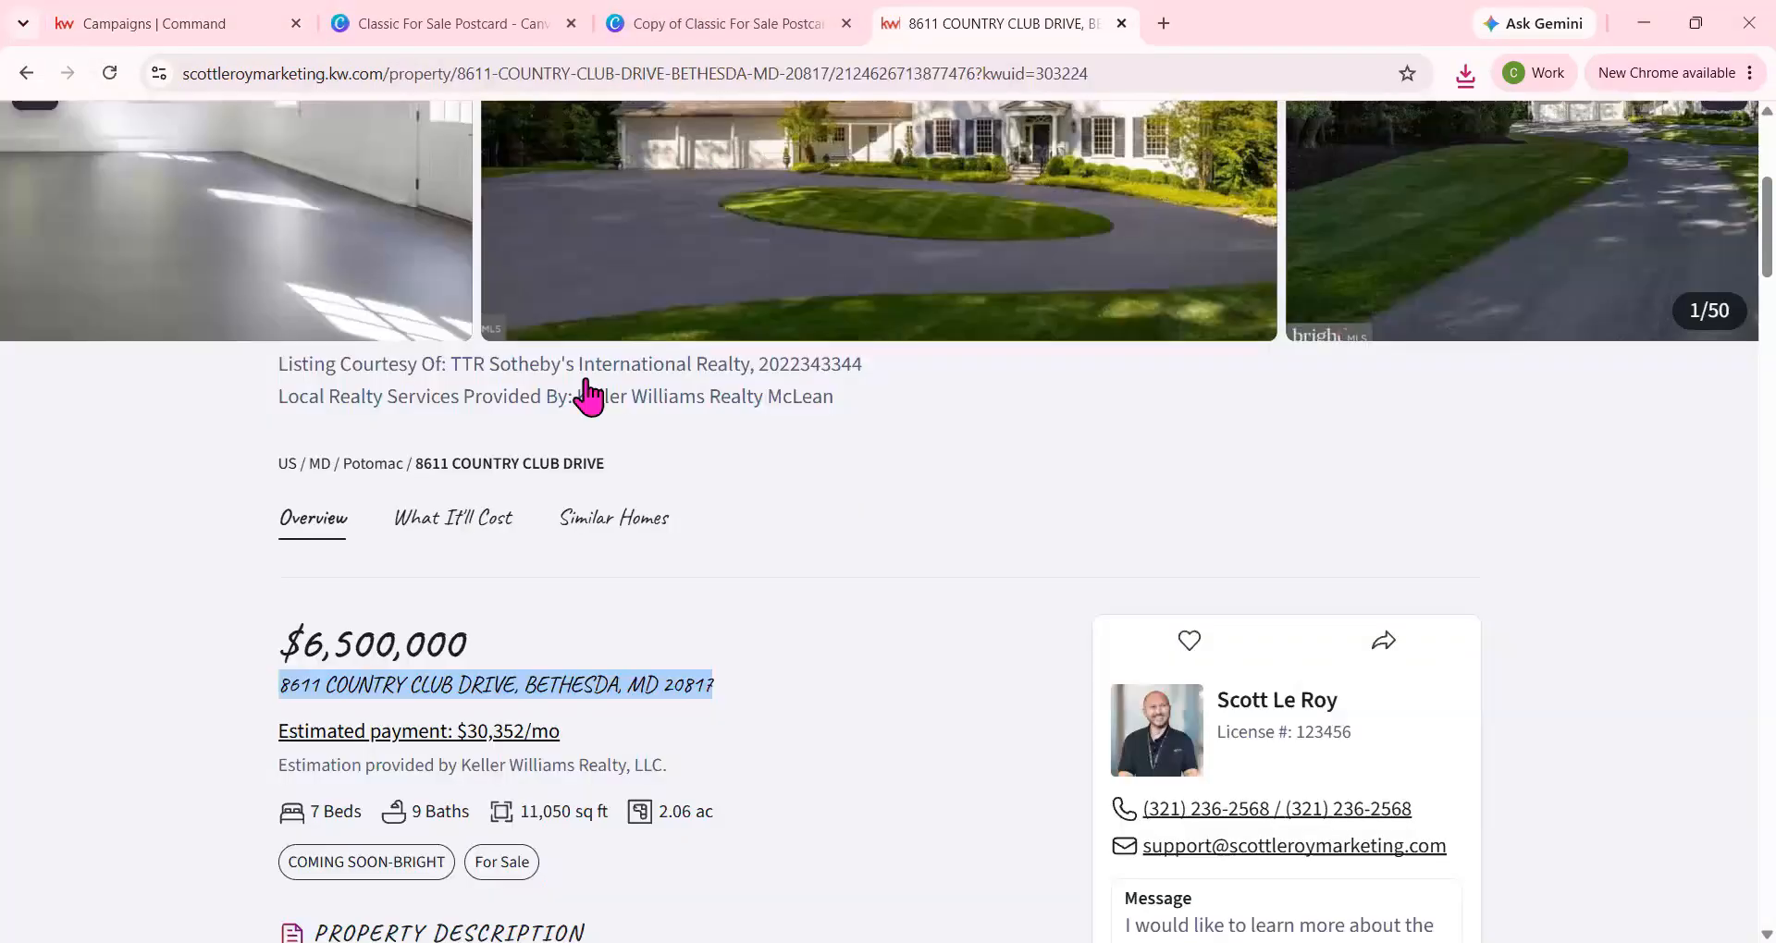
right_click(524, 689)
left_click(286, 694)
left_click_drag(280, 687, 718, 706)
right_click(664, 689)
left_click(729, 387)
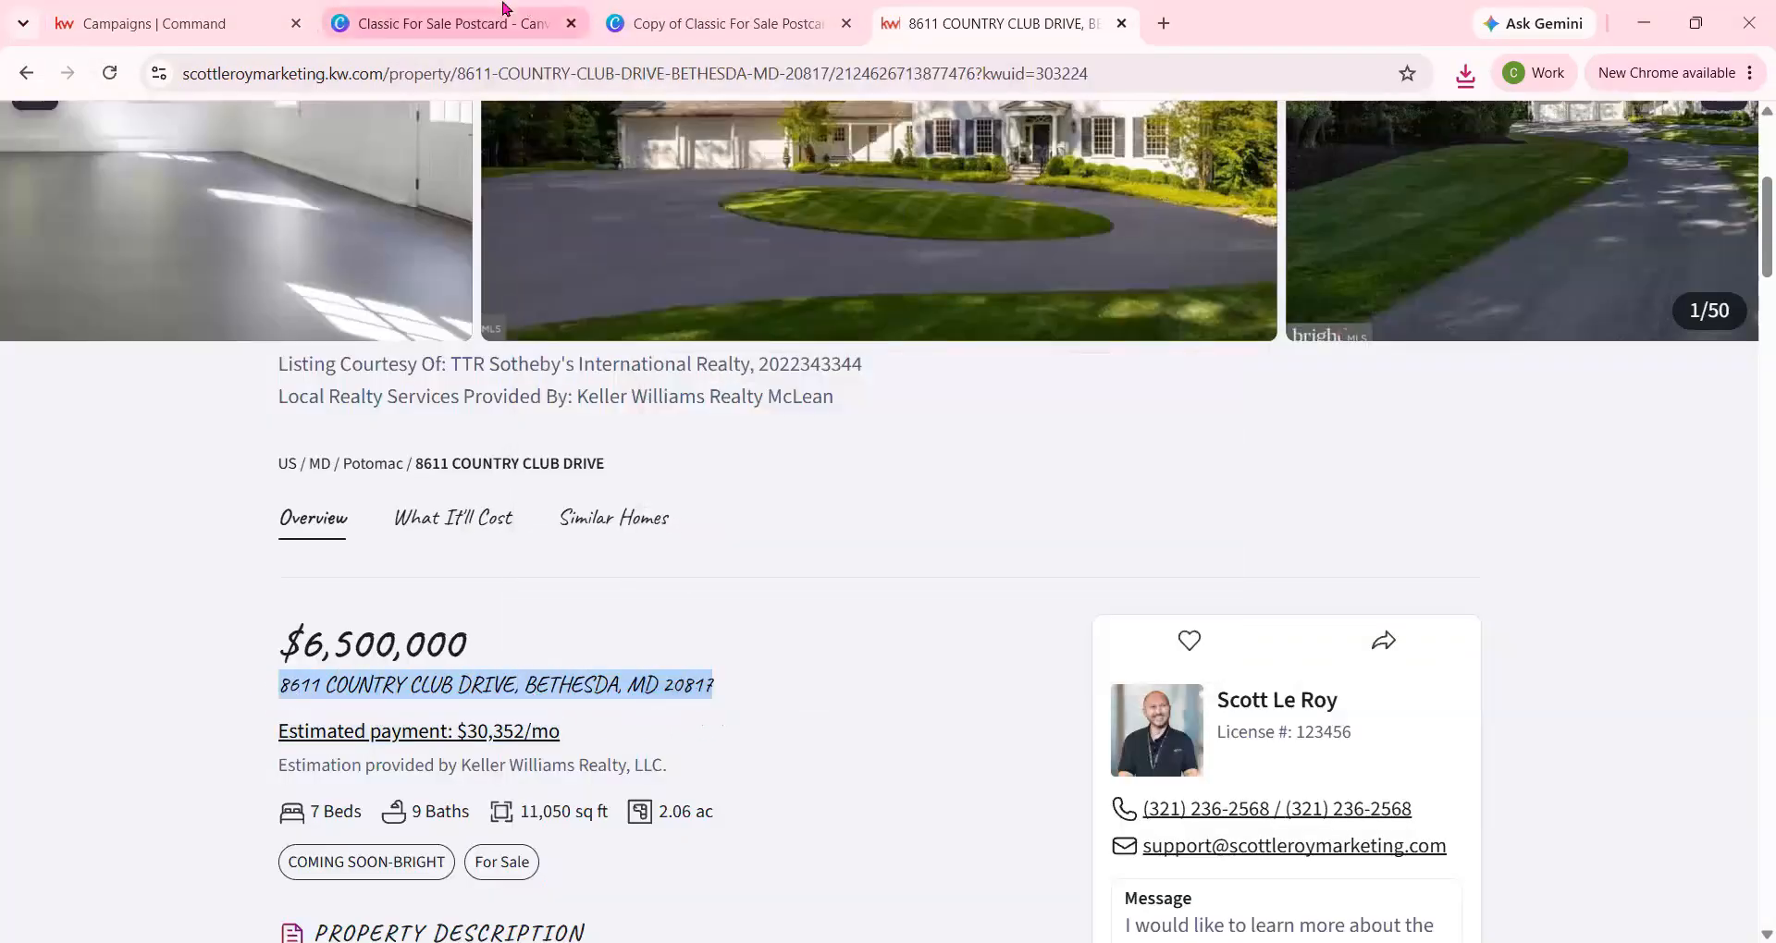
Return to the Command campaign and paste the listing's full address into the local targeting Street Address field.
left_click(454, 23)
left_click(721, 23)
left_click(185, 23)
left_click(359, 805)
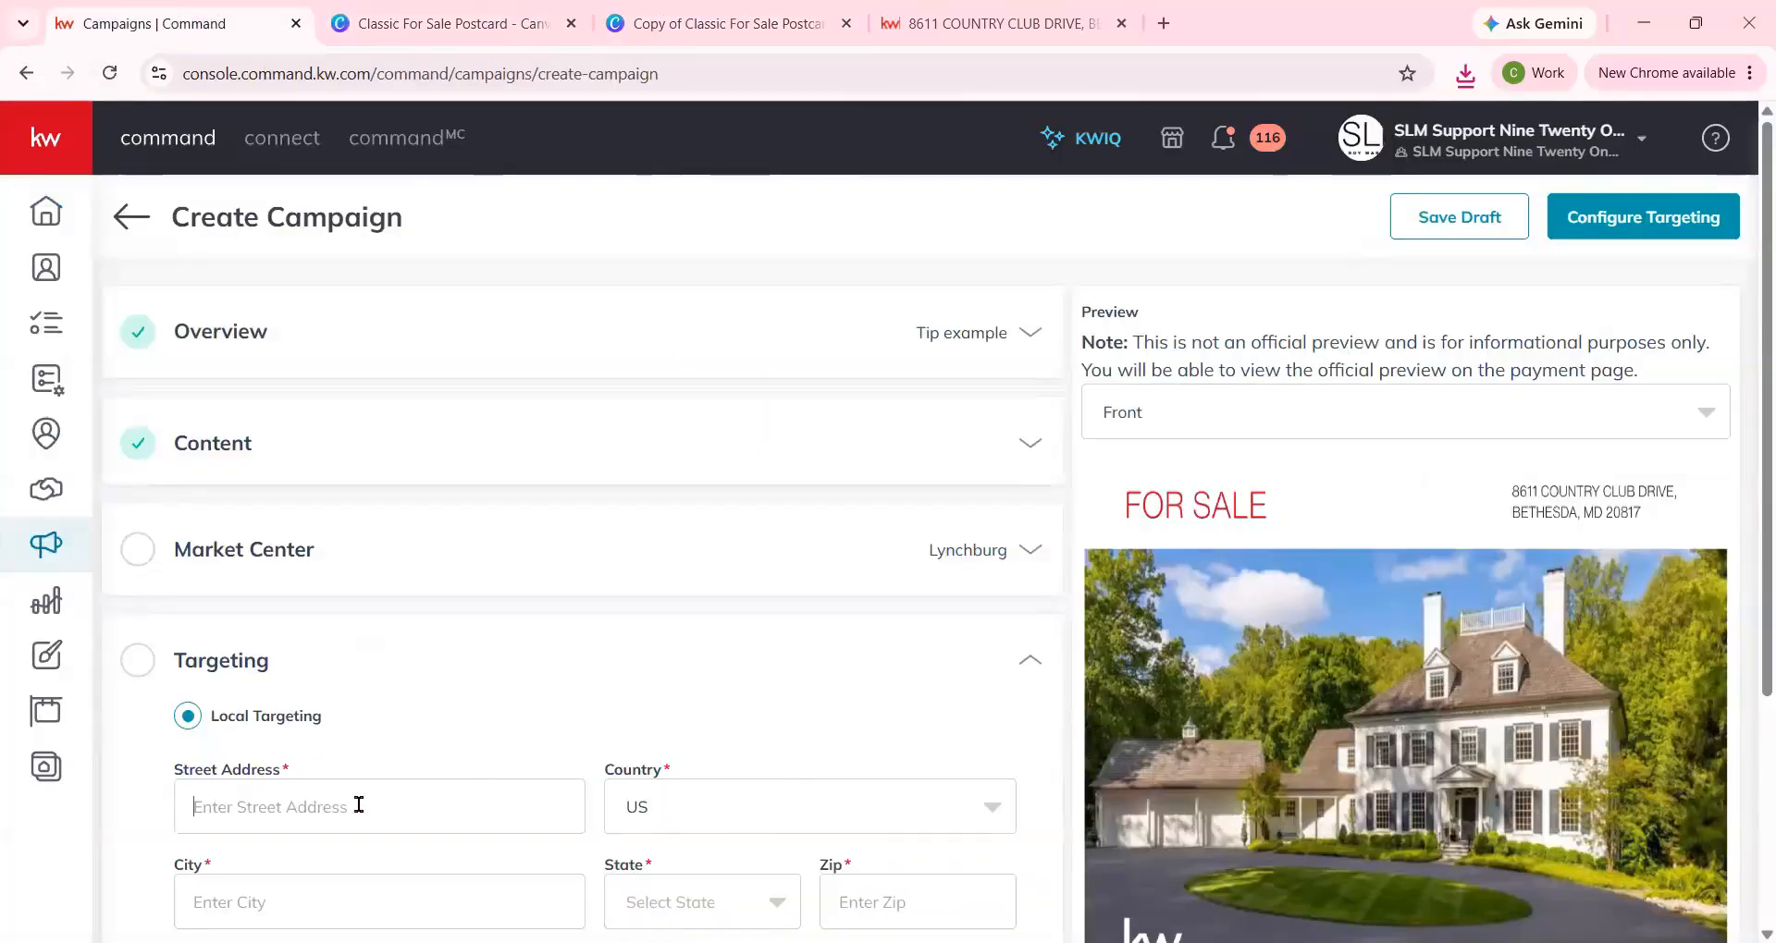
key("ctrl+v")
scroll(477, 481, "down", 3)
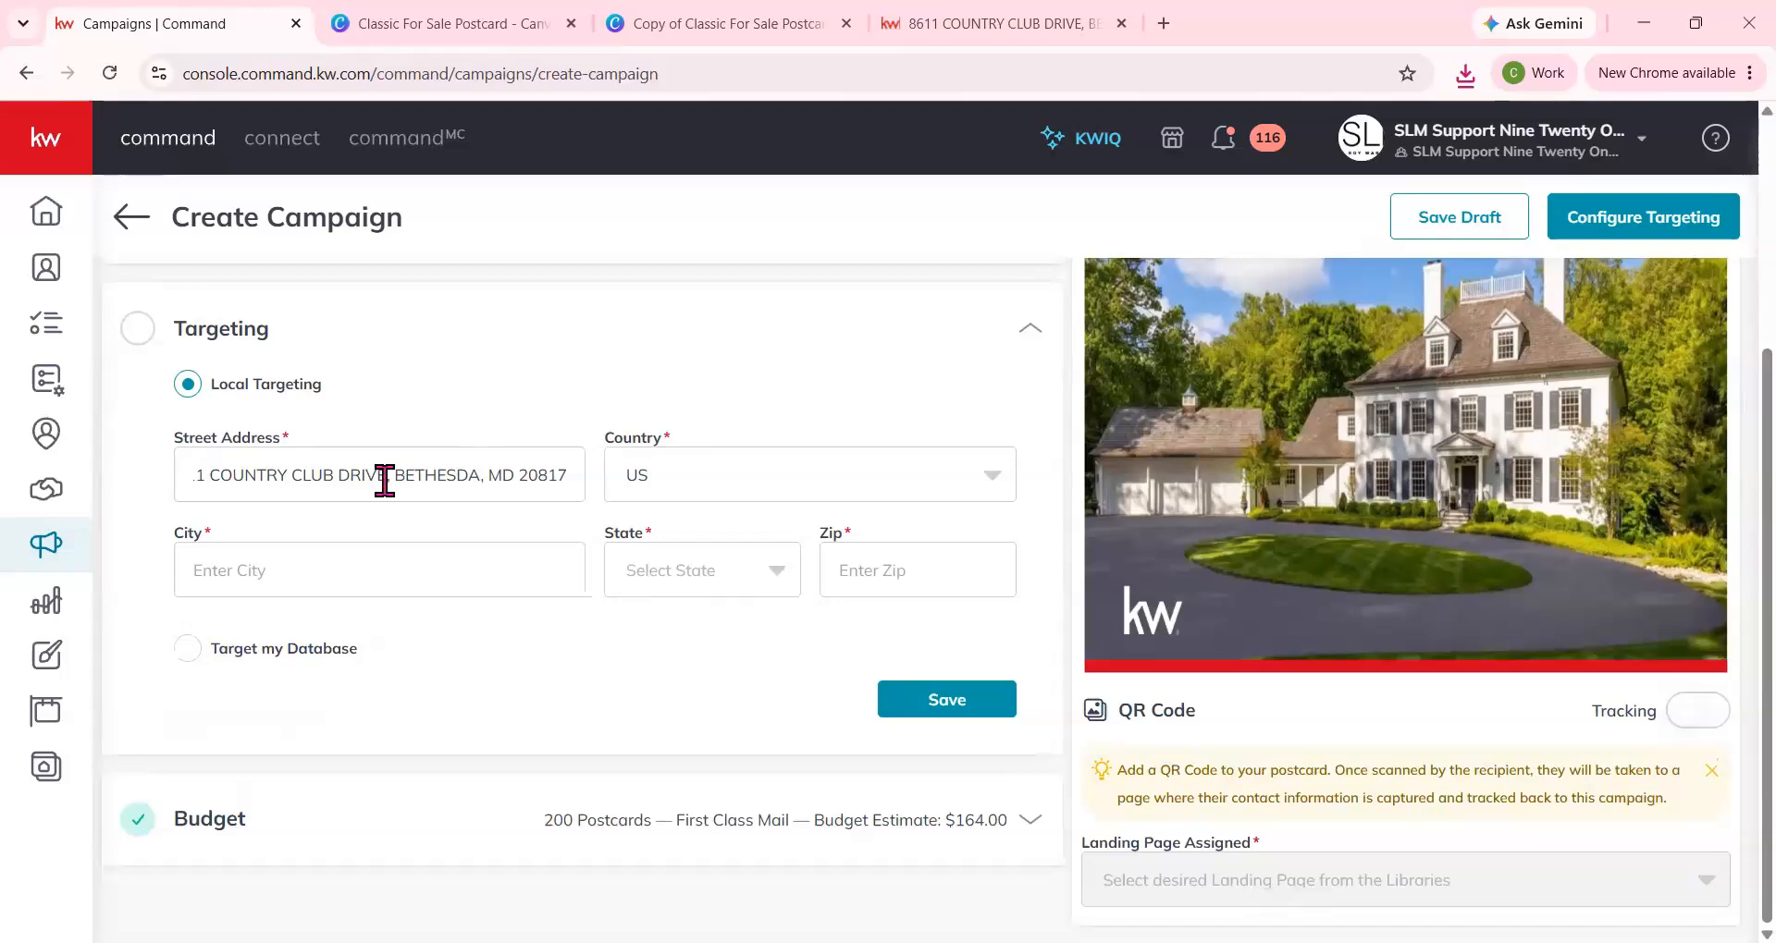
Cut the city, state and zip out of Street Address, paste them into City, and trim that field to the city.
left_click_drag(384, 480, 331, 597)
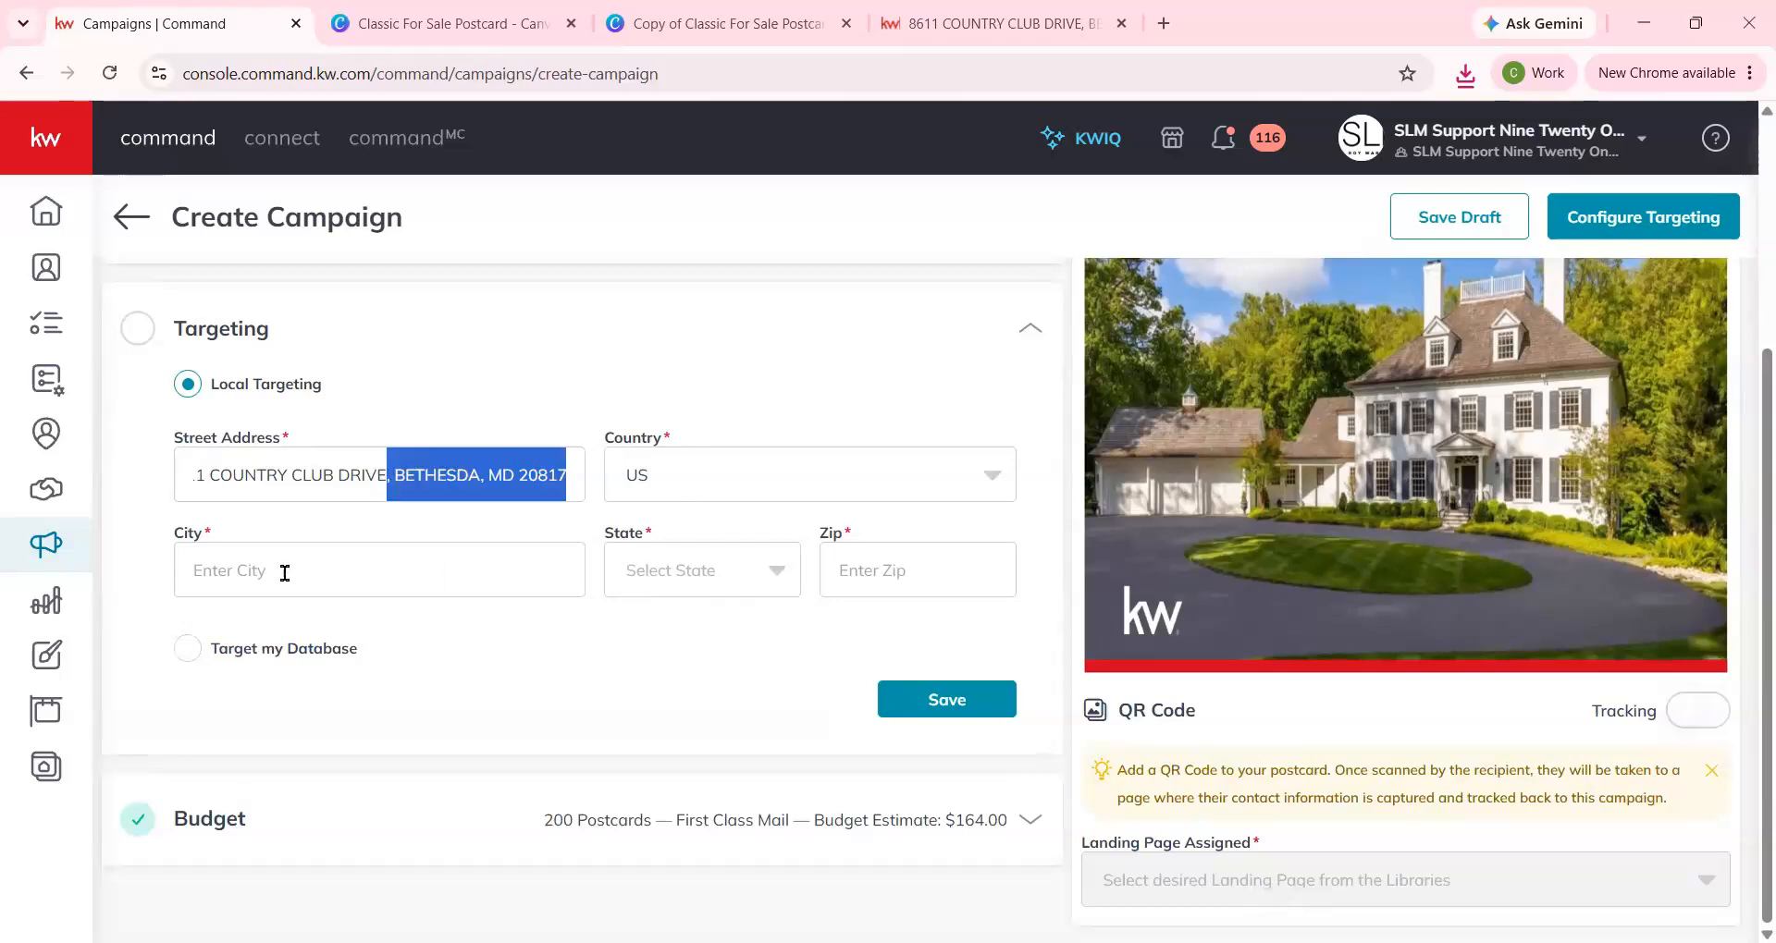
key("ctrl+x")
left_click(200, 570)
key("ctrl+v")
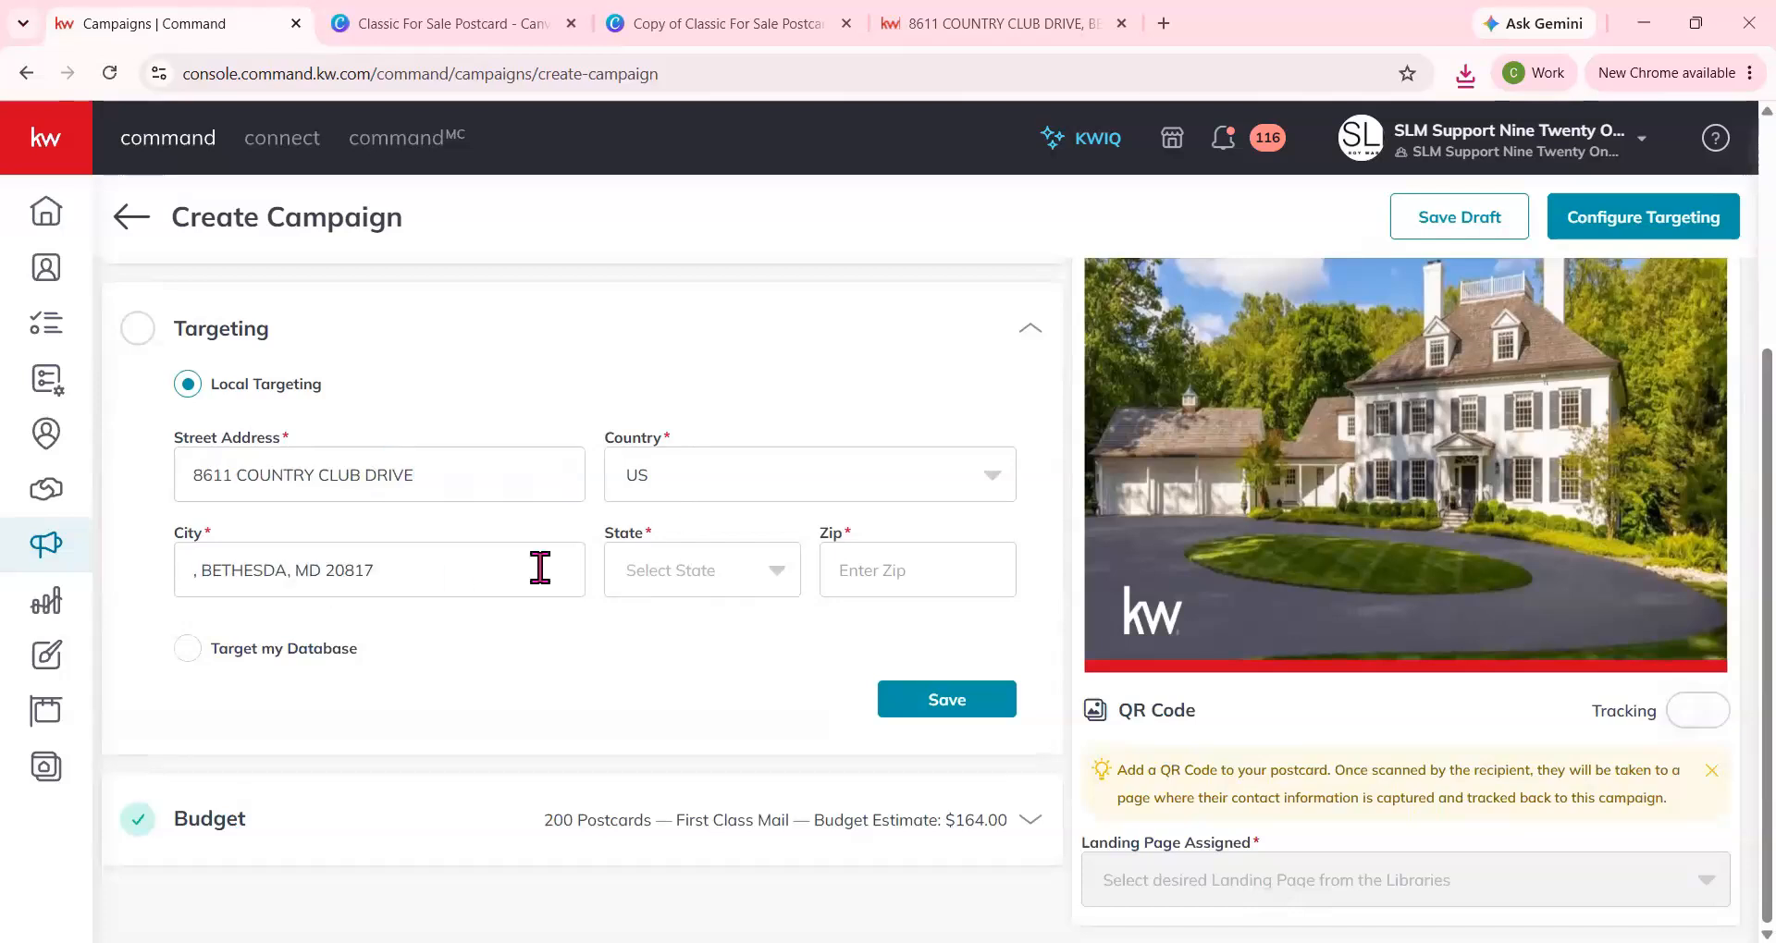
key("BackSpace")
key("BackSpace")
left_click_drag(289, 565, 373, 577)
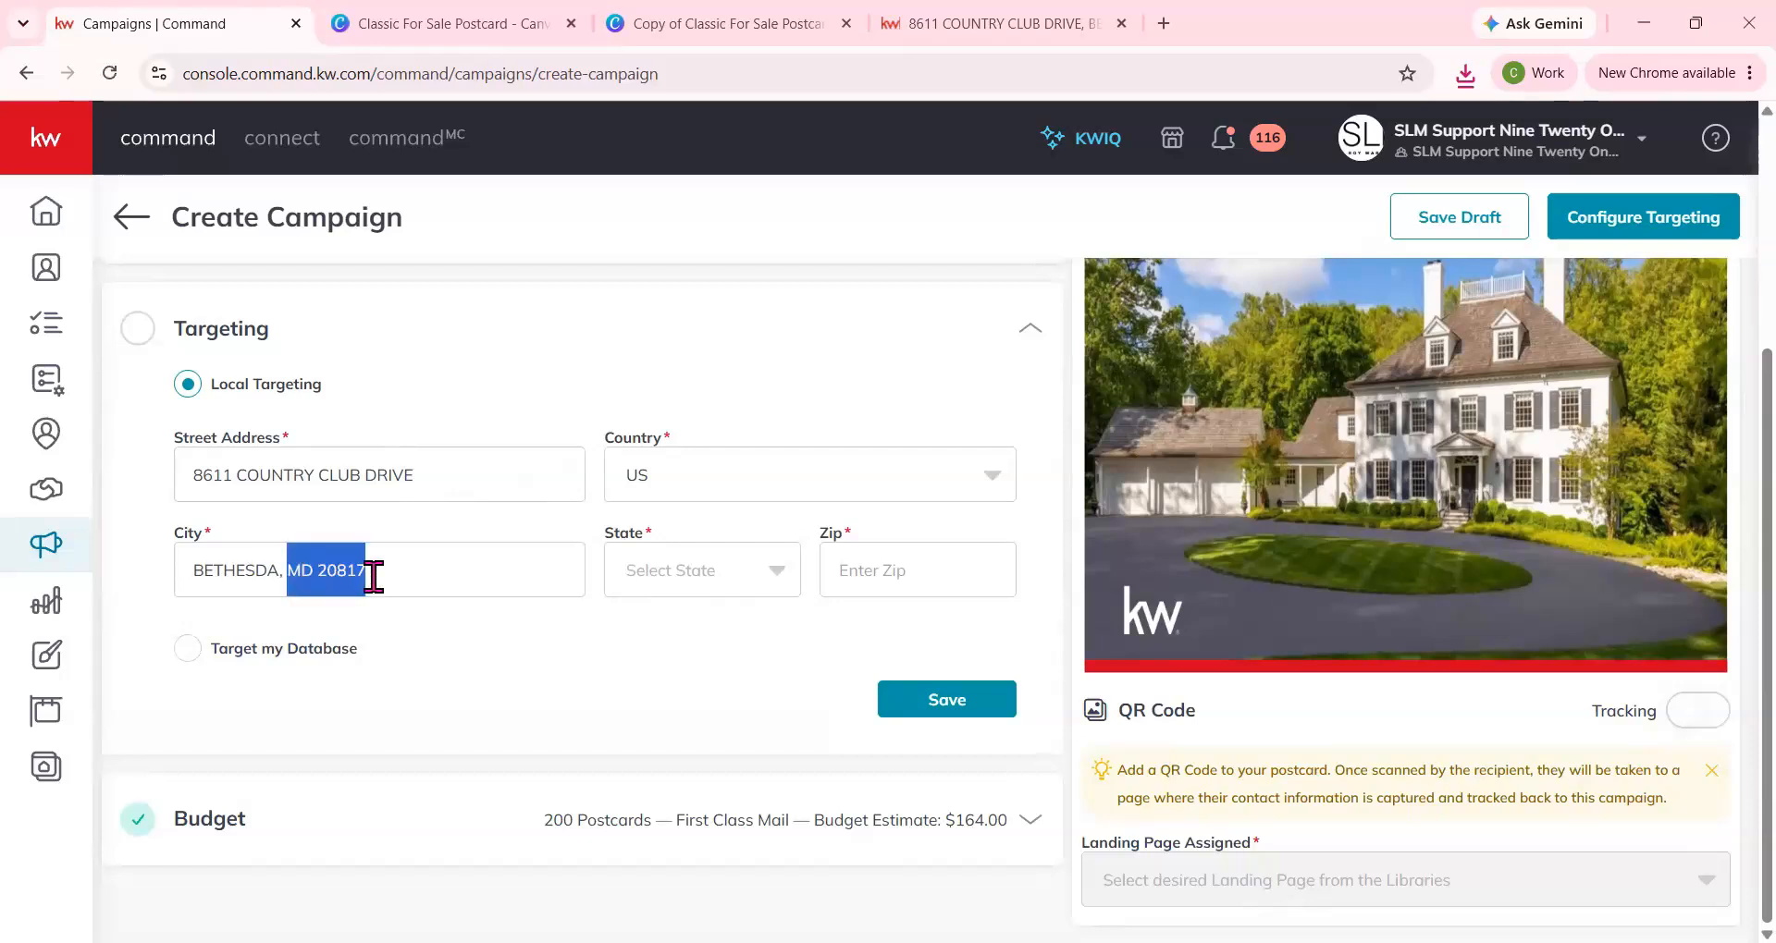
key("ctrl+x")
Set the targeting state to MD, enter the listing's zip code and save the targeting.
left_click(697, 579)
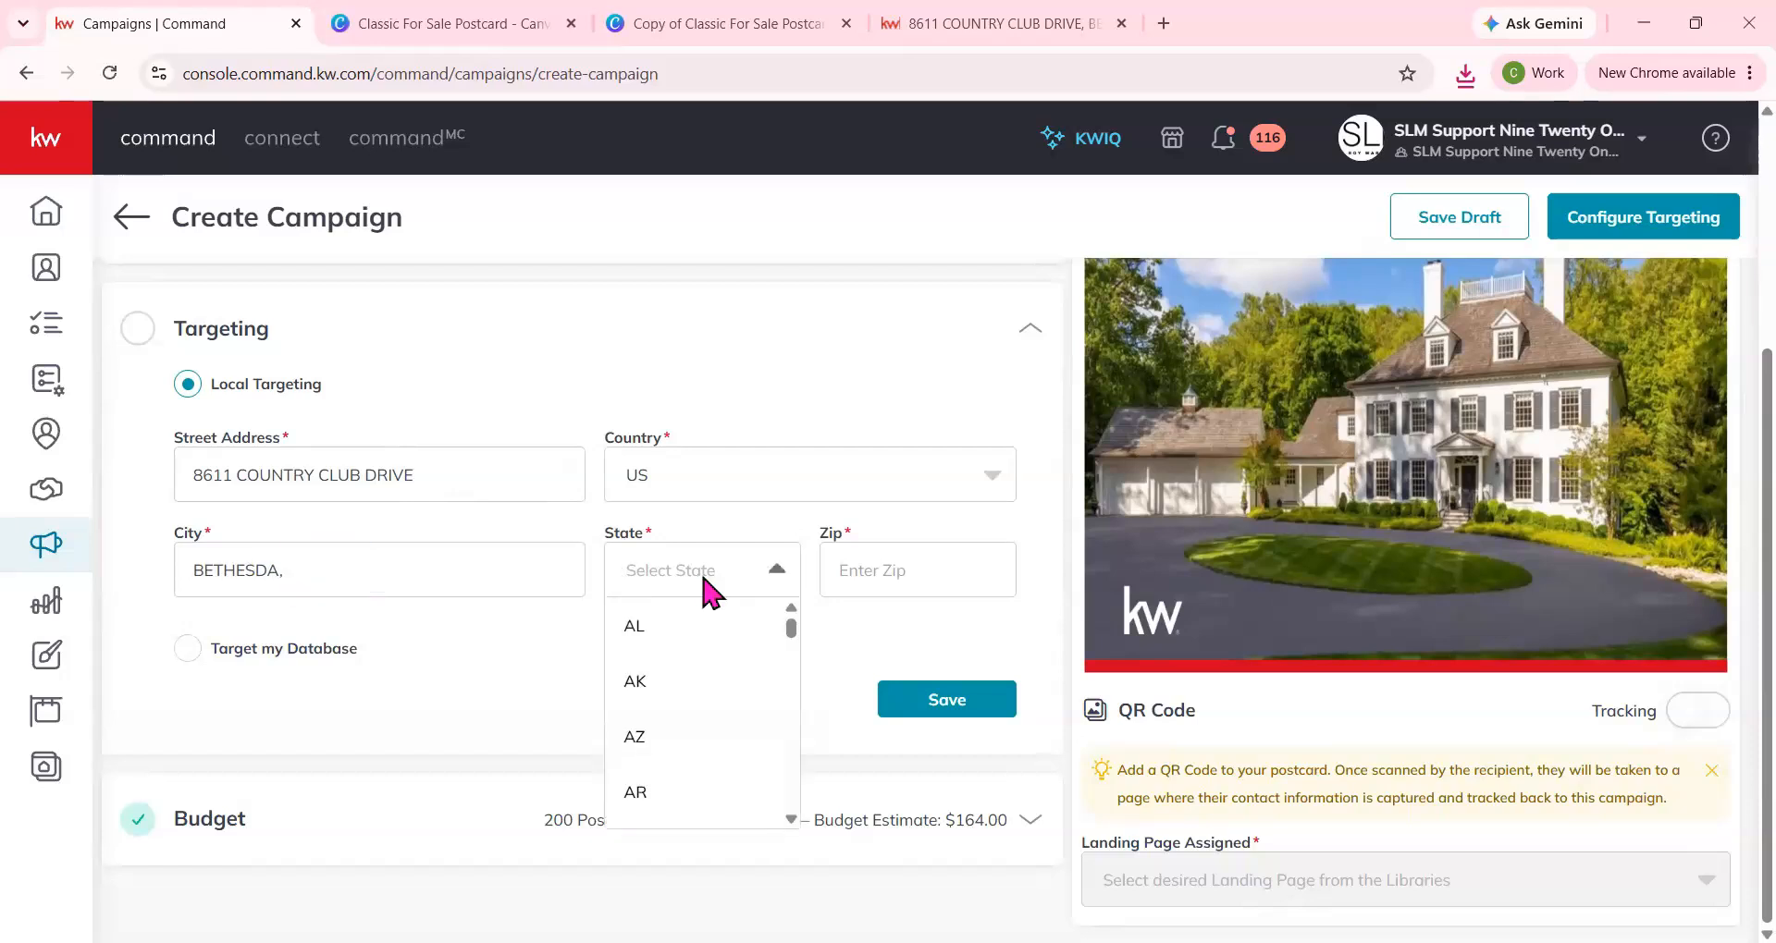
left_click(955, 552)
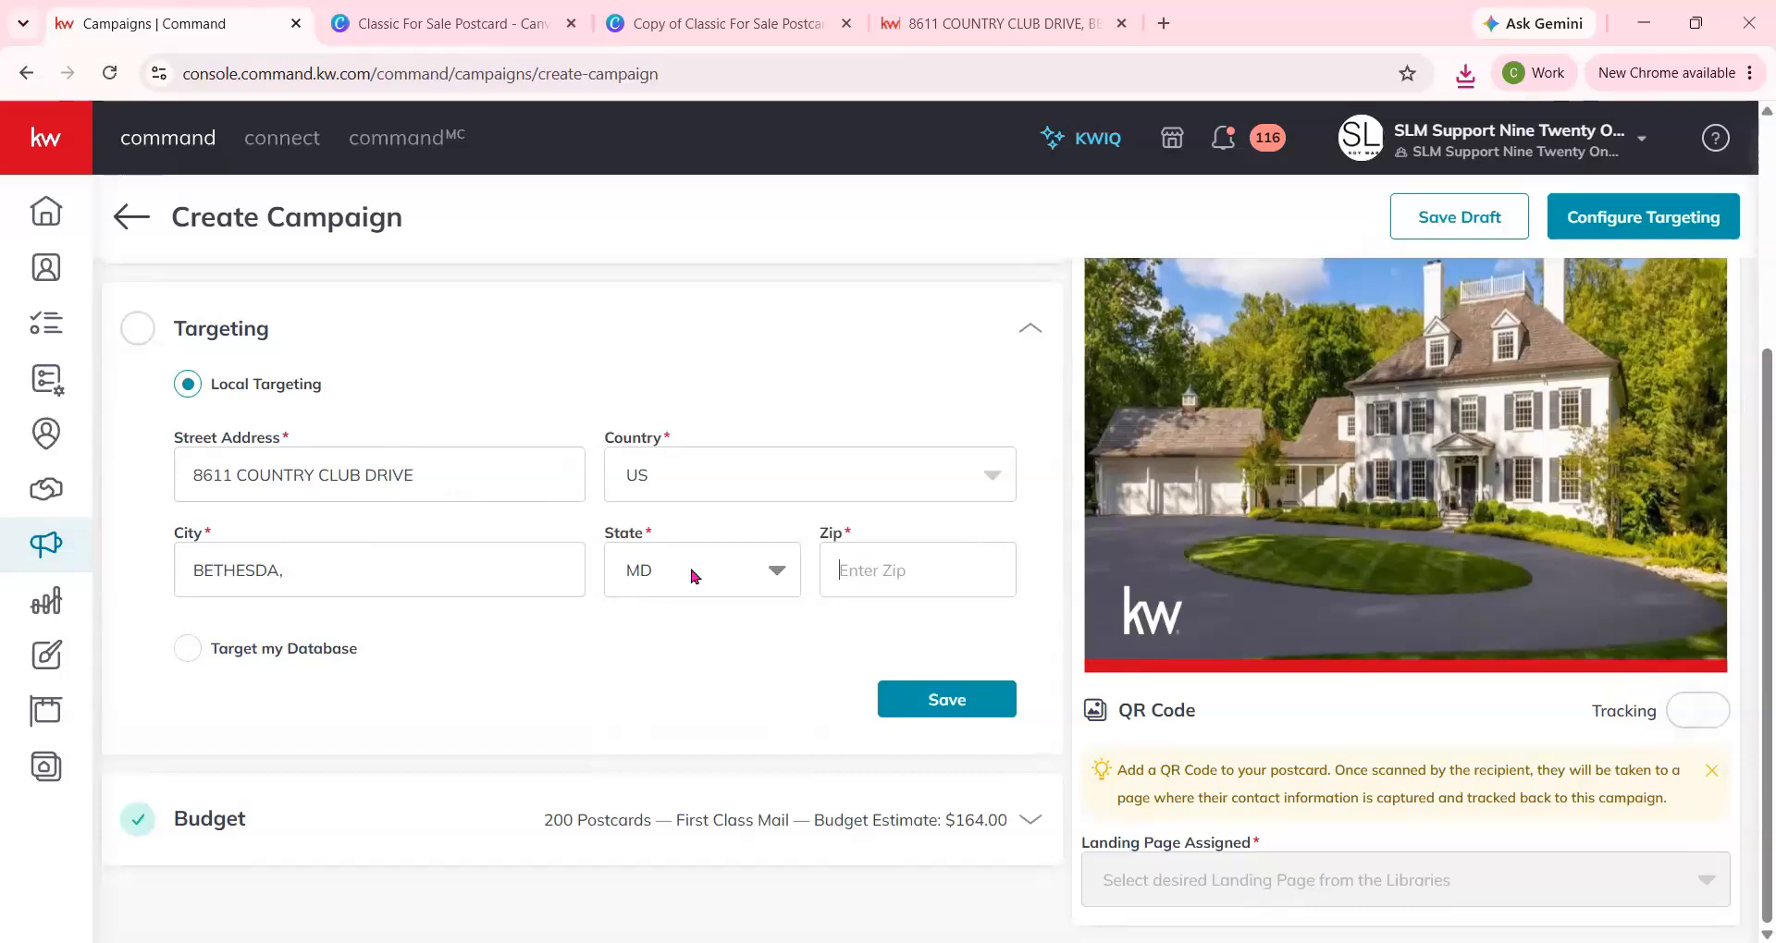
left_click(990, 701)
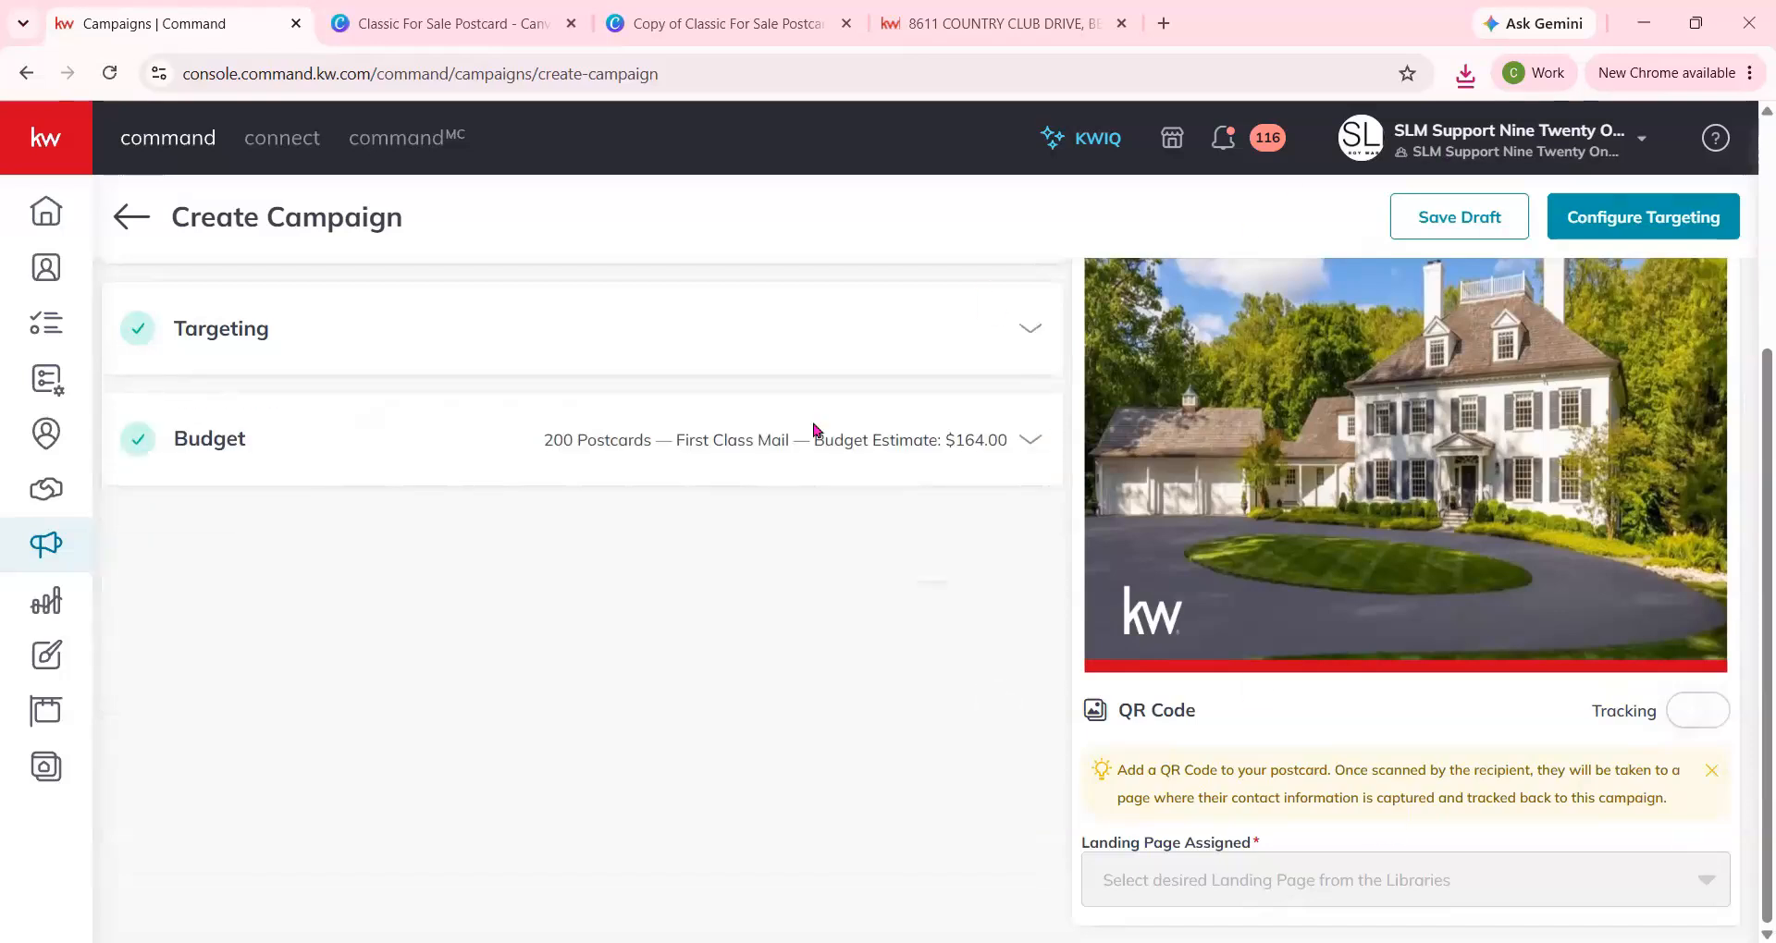
Try to proceed to Configure Targeting, and review the required fields in the Market Center section.
left_click(1660, 238)
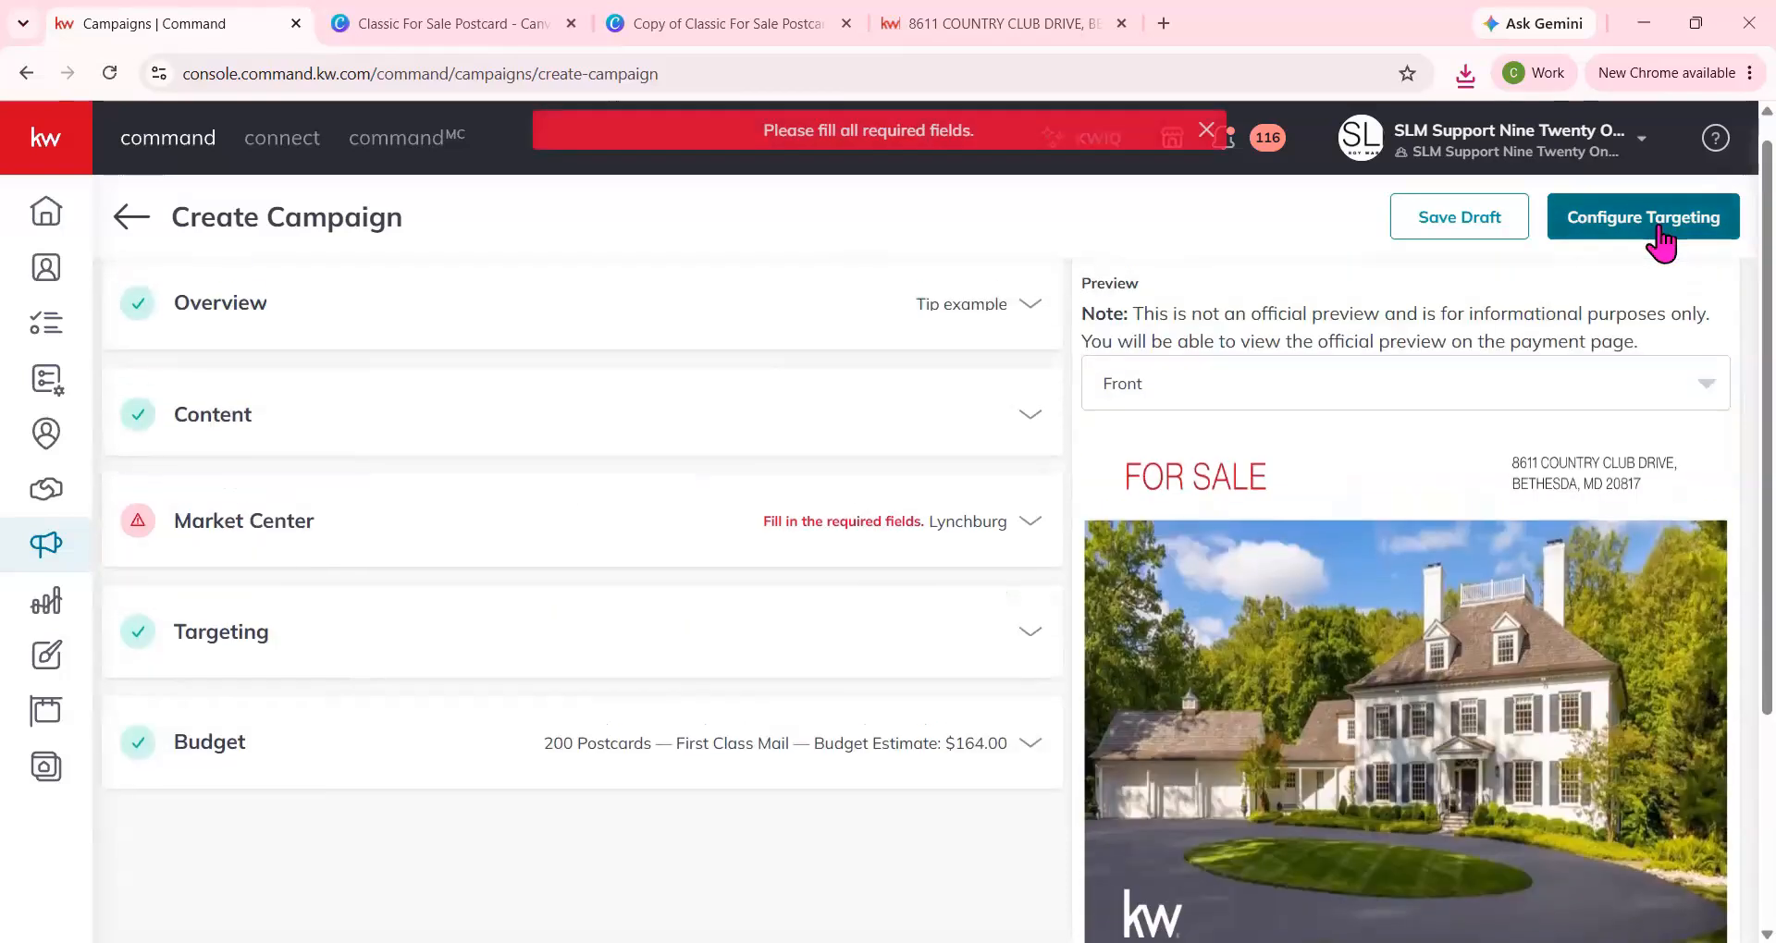
left_click(975, 523)
scroll(555, 673, "down", 2)
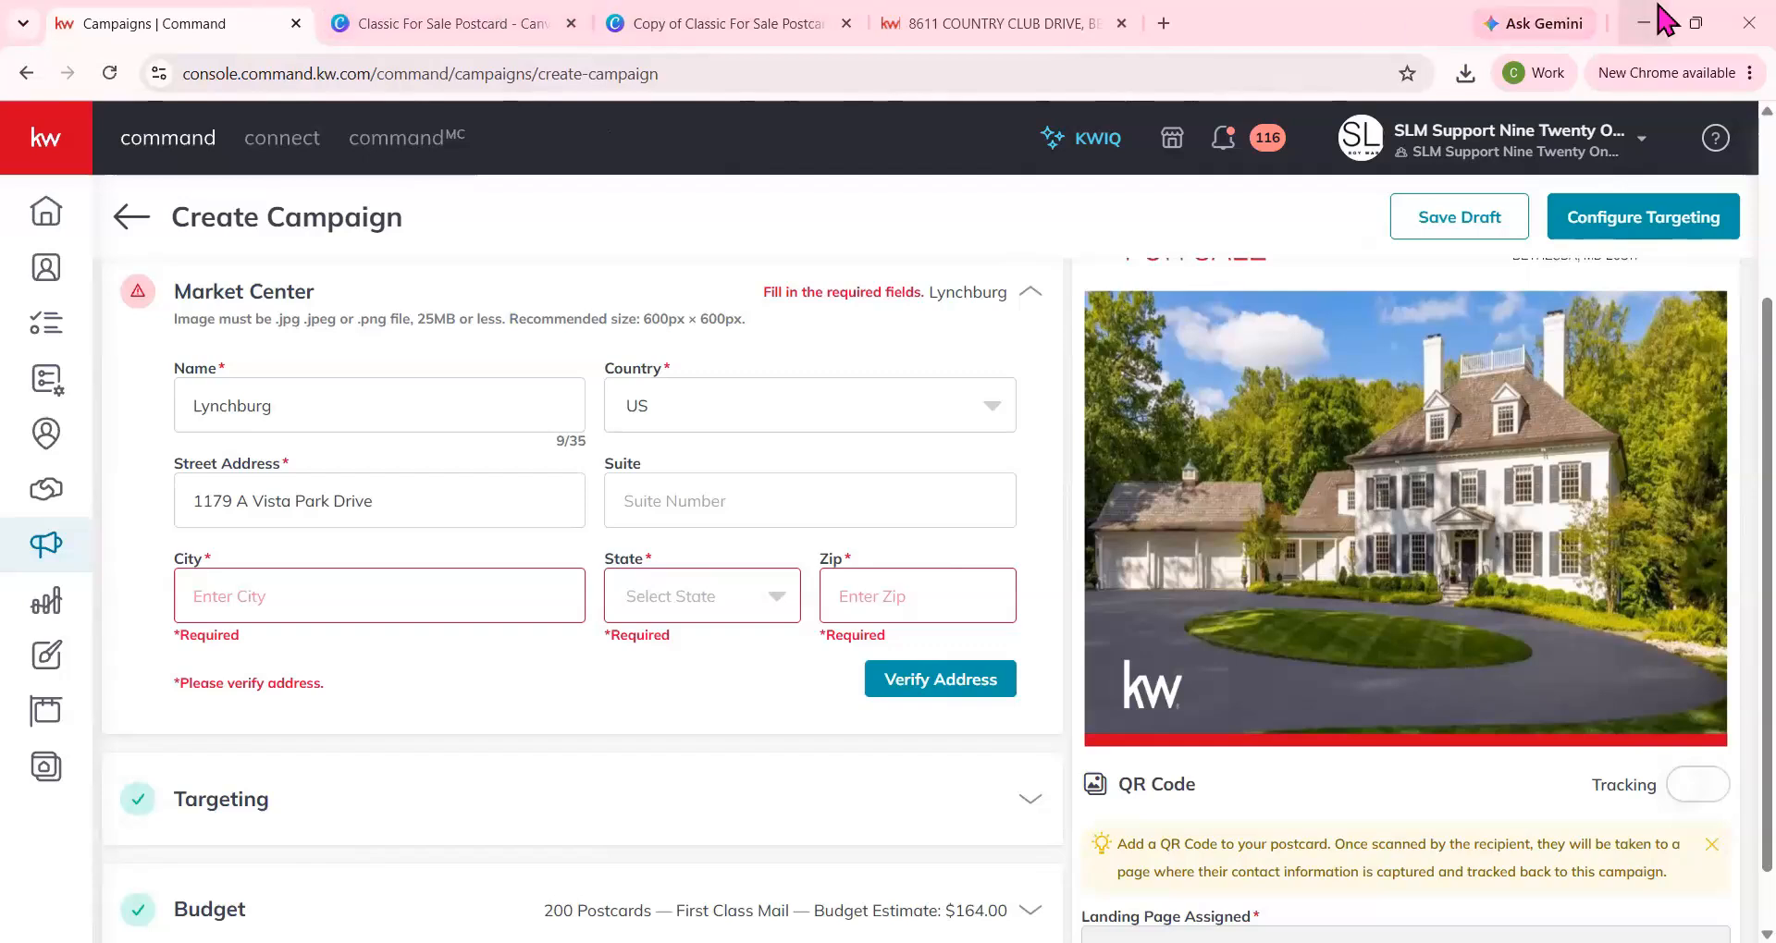
scroll(697, 515, "up", 3)
left_click(1036, 558)
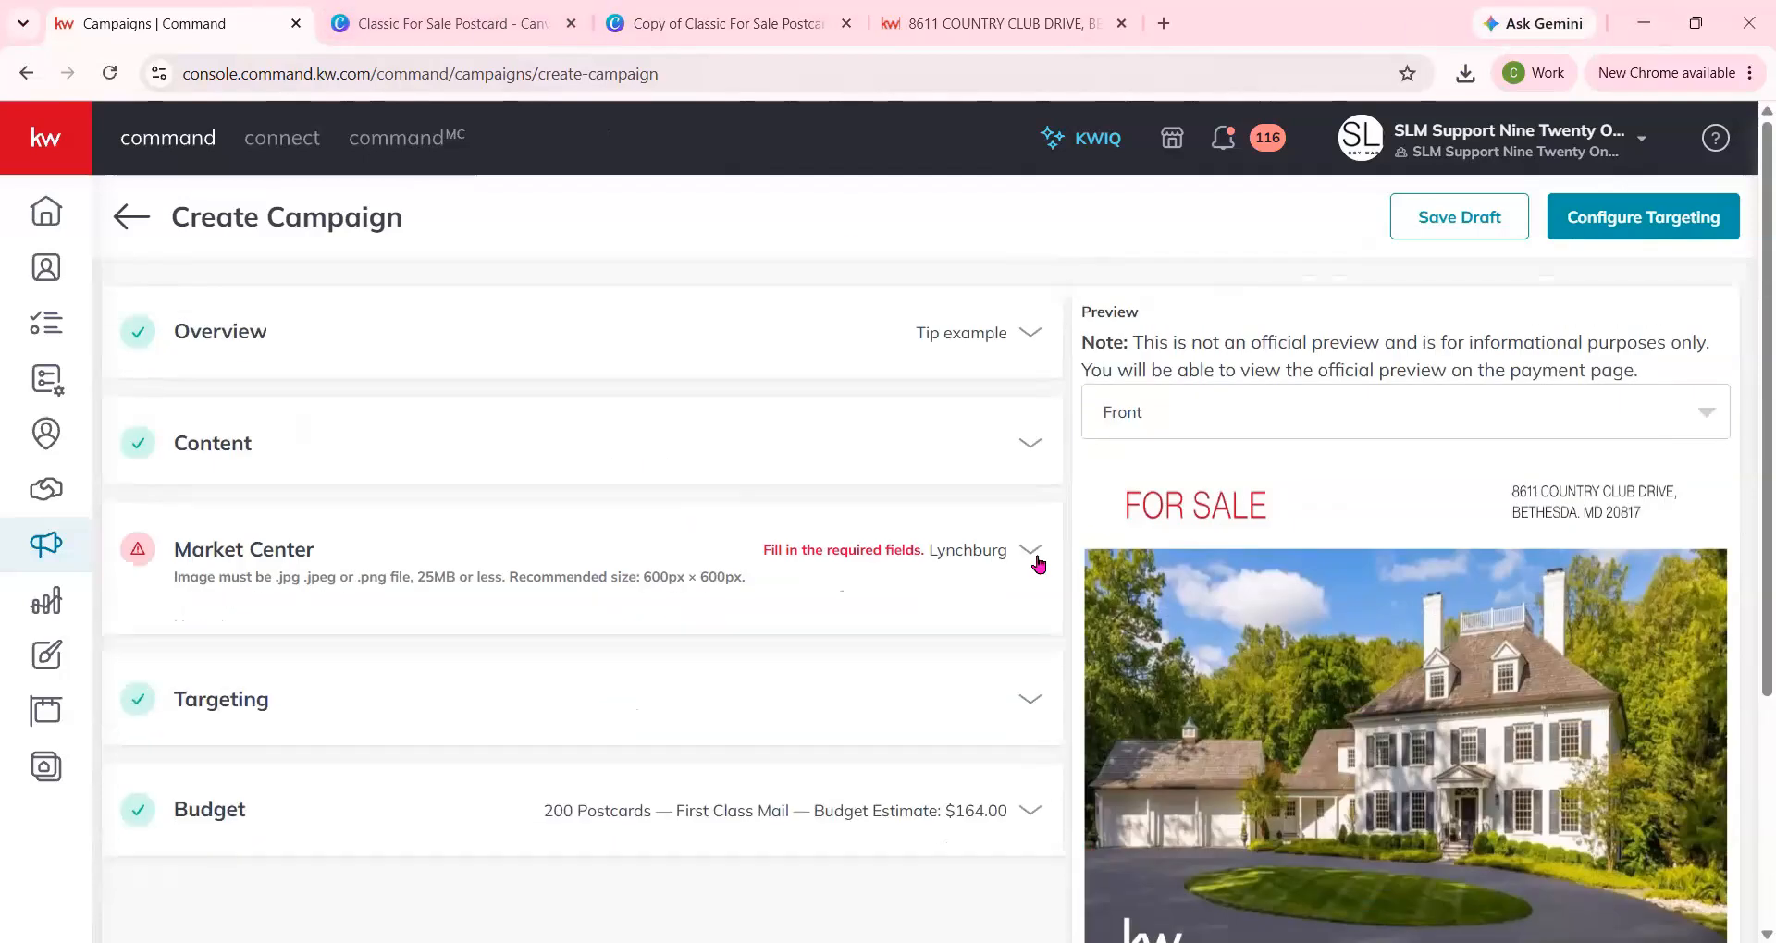